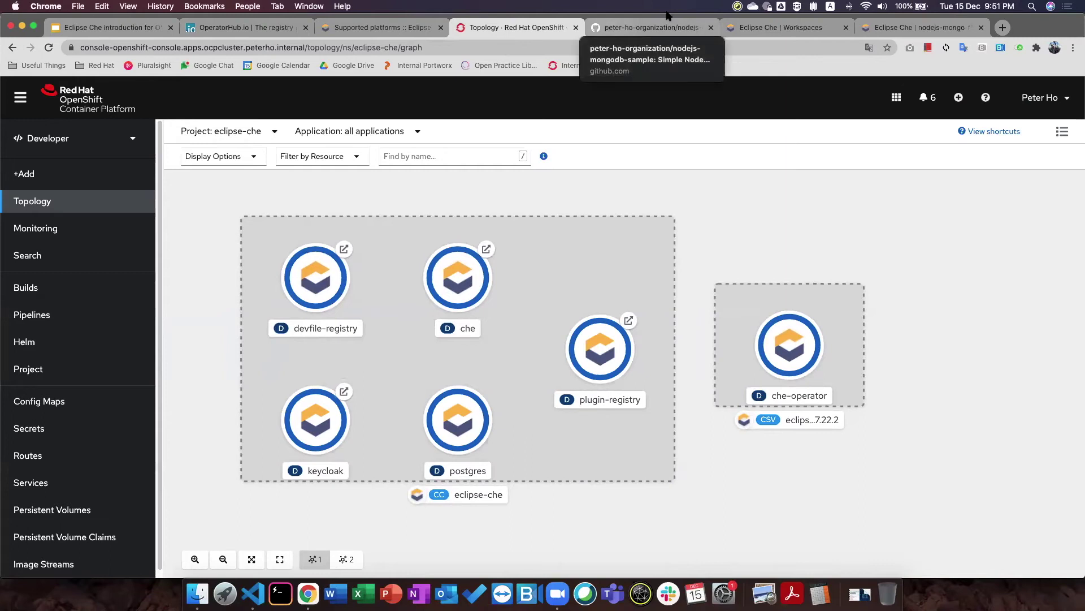
Step: Switch to the Eclipse Che documentation and expand the Administration Guide section to look over its topics
{"action": "left_click_drag", "start_coordinate": [785, 232], "coordinate": [776, 229]}
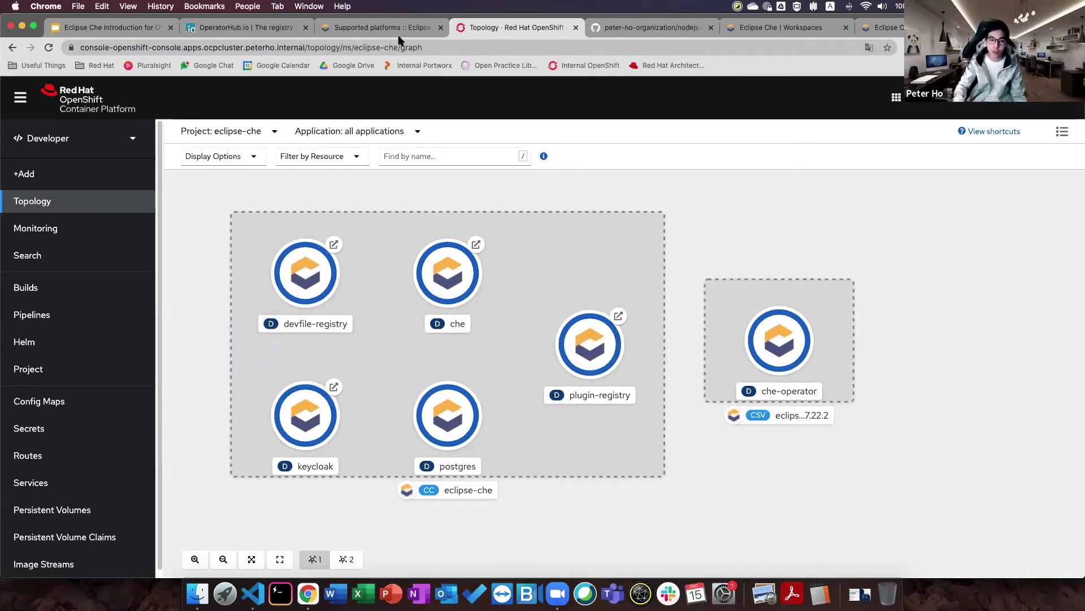
{"action": "left_click", "coordinate": [342, 27]}
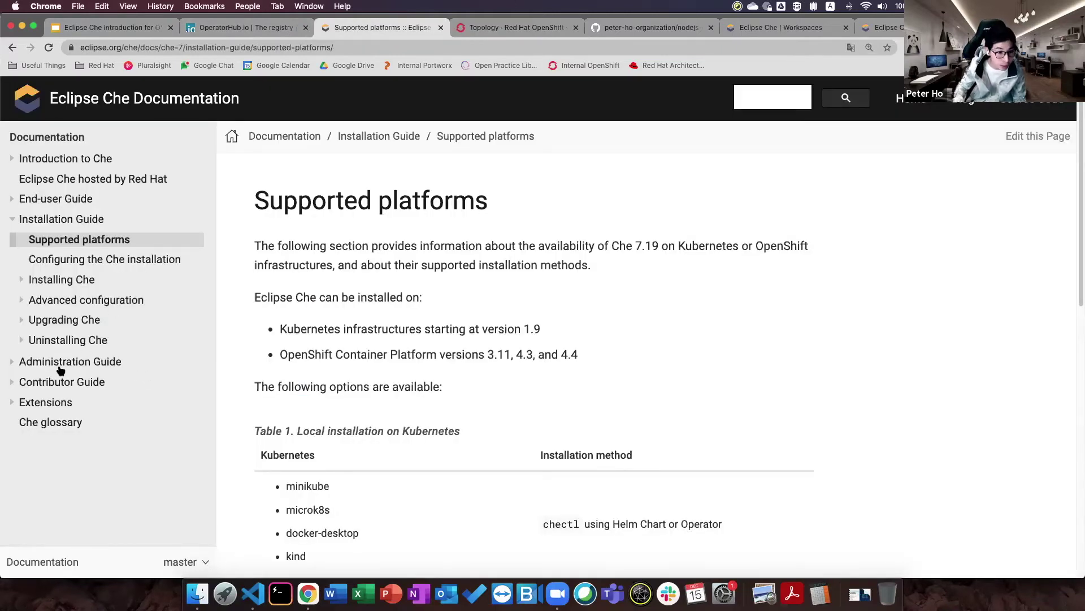
{"action": "left_click", "coordinate": [23, 364]}
{"action": "scroll", "coordinate": [25, 368], "scroll_direction": "down", "scroll_amount": 1}
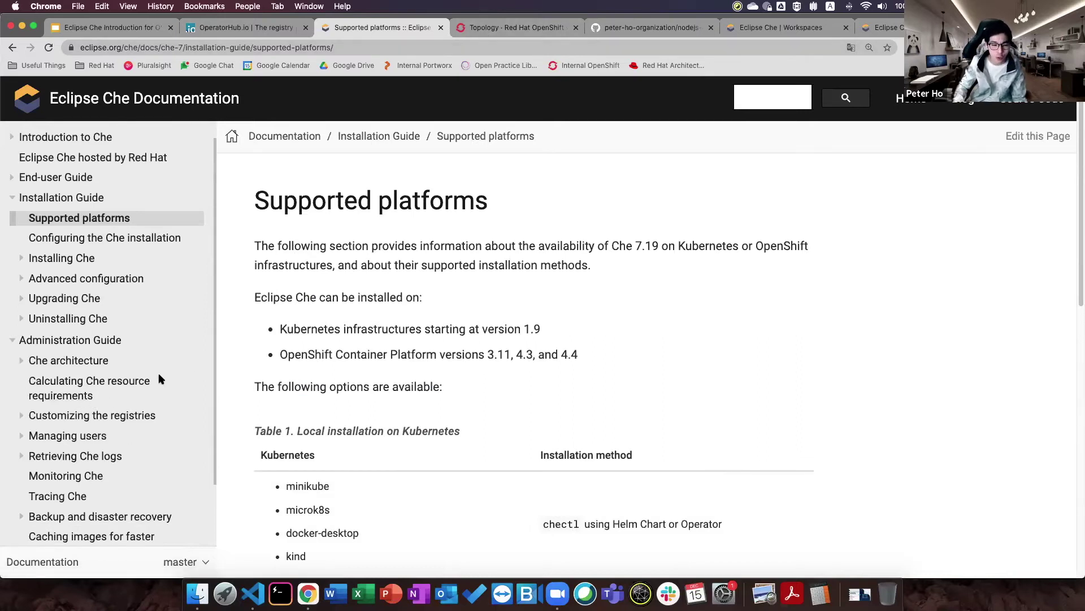
Step: Switch the OpenShift console to the Administrator perspective and list the deployments of the eclipse-che project
{"action": "left_click", "coordinate": [511, 27]}
{"action": "left_click_drag", "start_coordinate": [707, 242], "coordinate": [719, 243]}
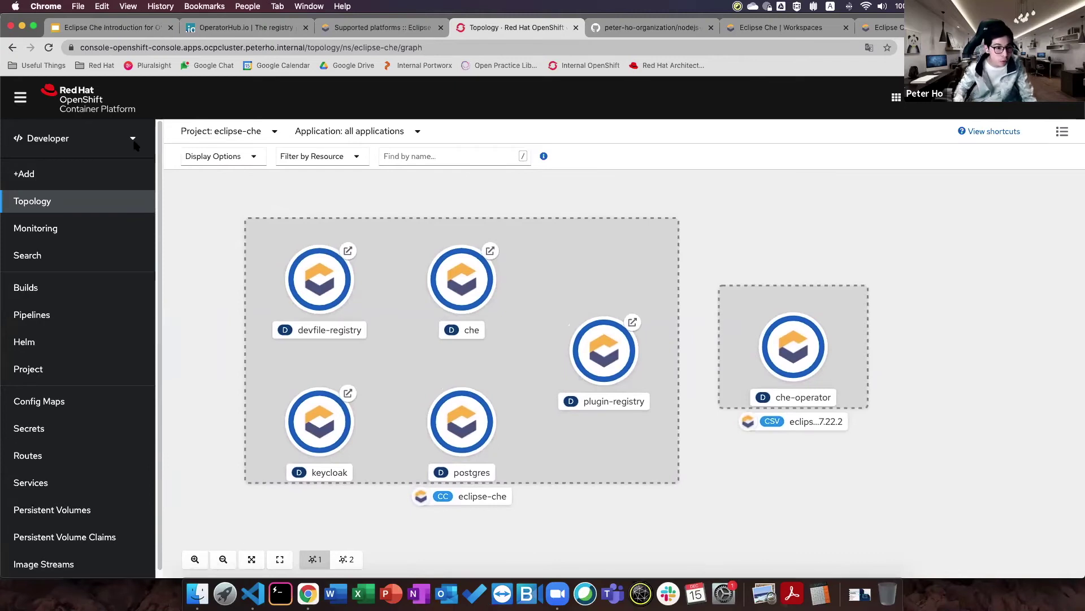
{"action": "left_click", "coordinate": [114, 143]}
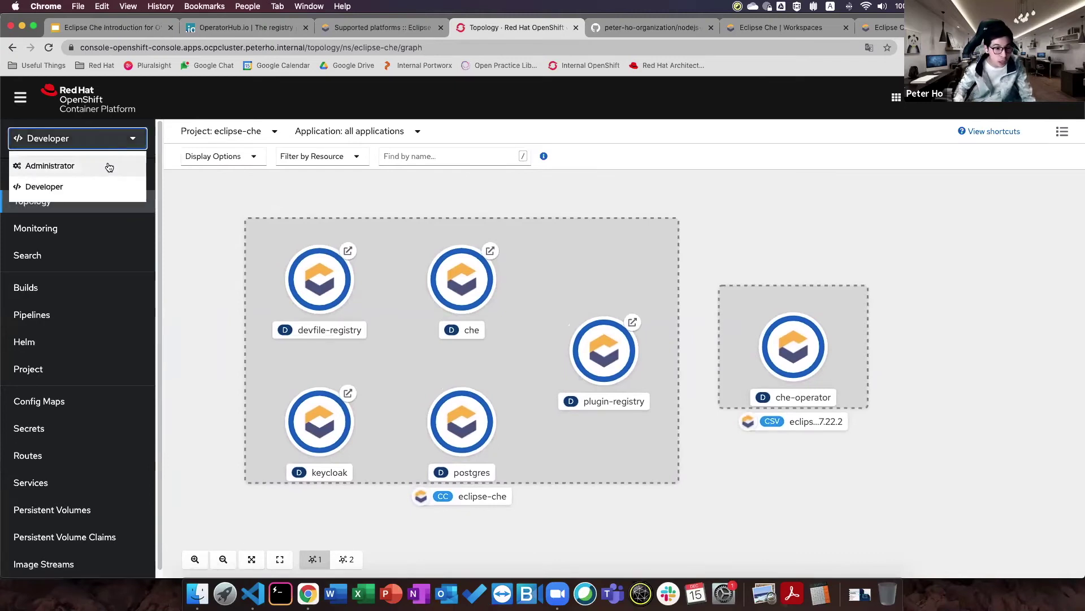
{"action": "left_click", "coordinate": [109, 167]}
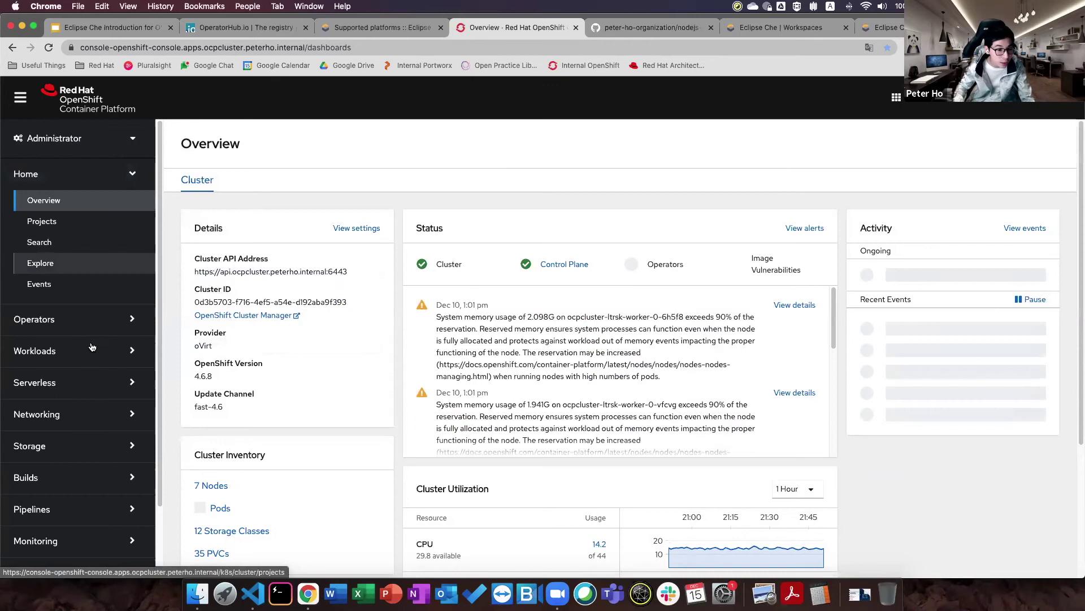
{"action": "left_click", "coordinate": [90, 350]}
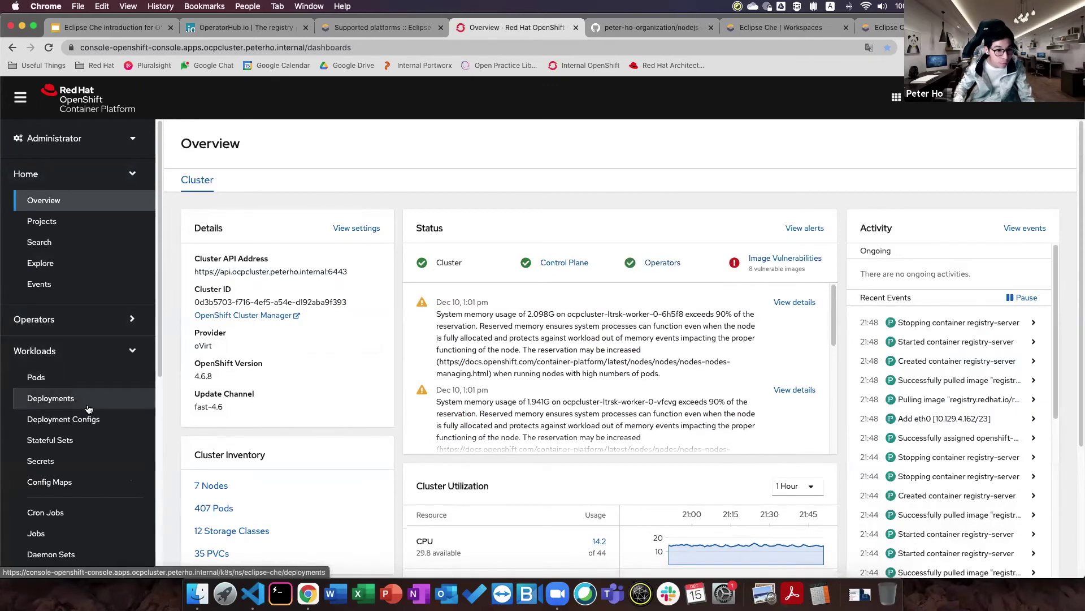
{"action": "left_click", "coordinate": [87, 405]}
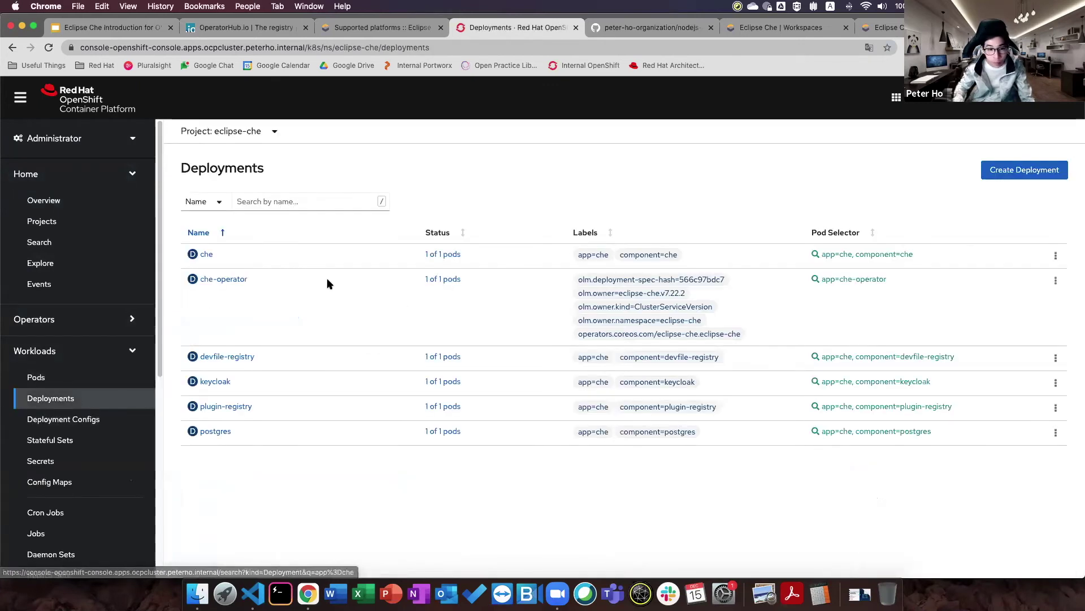
Step: Open the list of pods in the eclipse-che project and examine their memory and CPU usage
{"action": "left_click", "coordinate": [69, 385]}
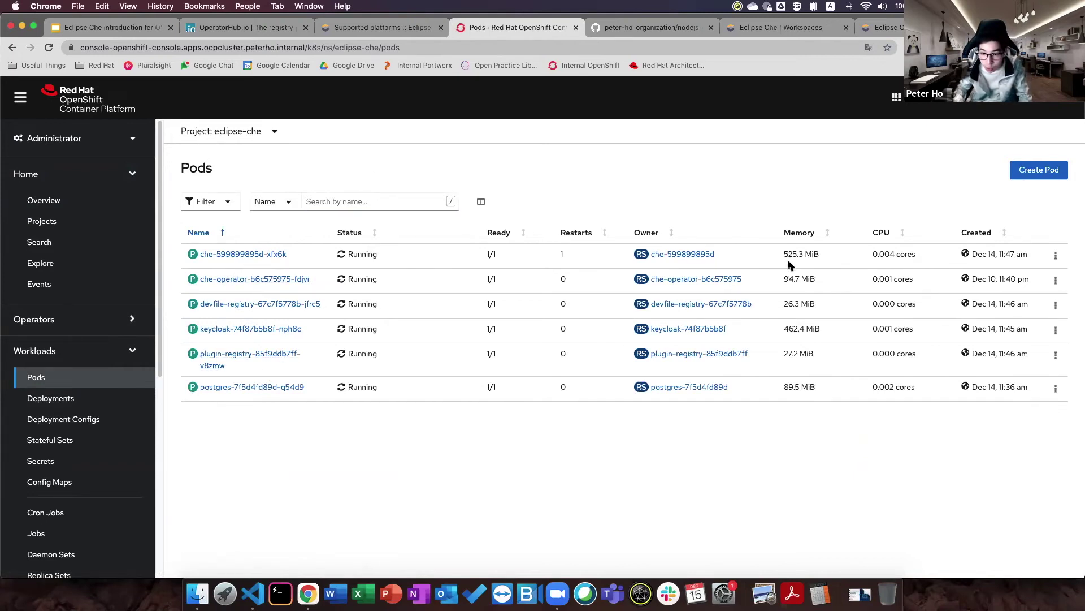
{"action": "left_click_drag", "start_coordinate": [898, 253], "coordinate": [904, 383]}
{"action": "left_click", "coordinate": [905, 396]}
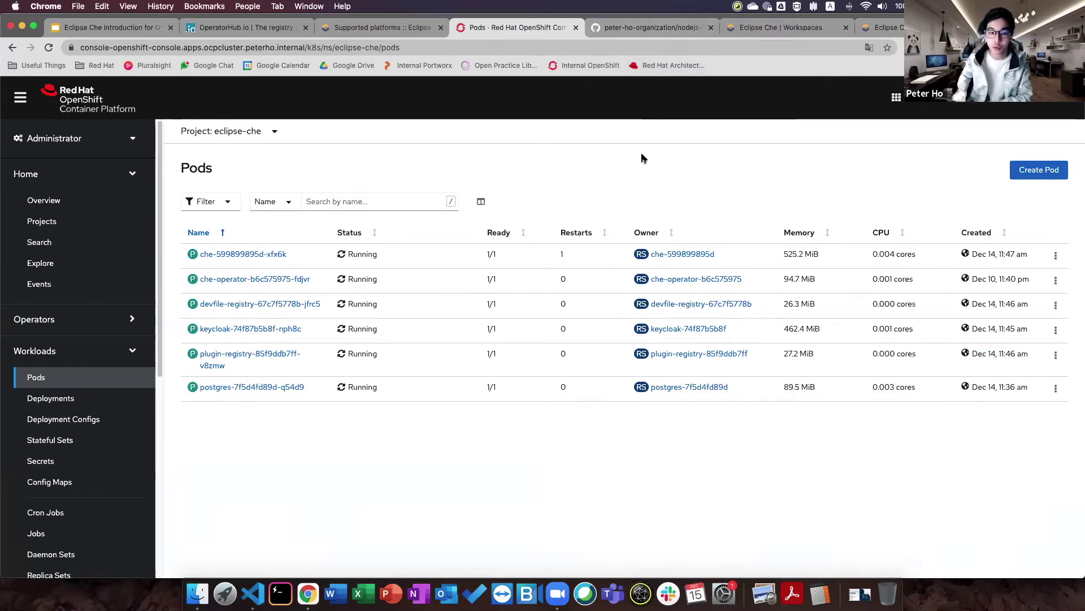
Step: Switch to the nodejs-mongodb-sample repository on GitHub and look through its files to locate devfile.yaml
{"action": "left_click", "coordinate": [656, 29]}
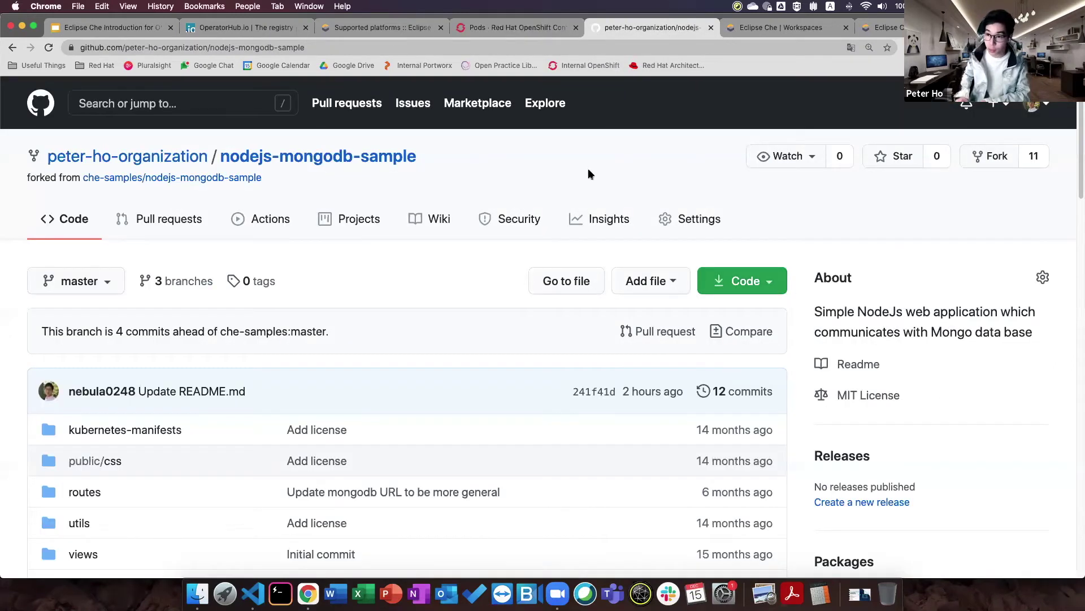
{"action": "scroll", "coordinate": [588, 174], "scroll_direction": "down", "scroll_amount": 1}
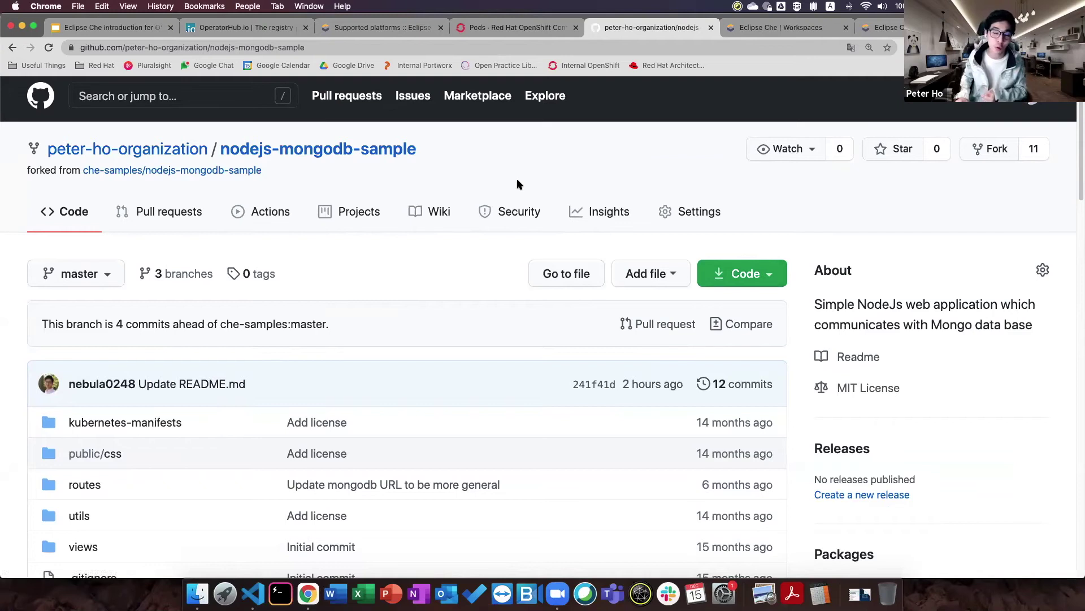
{"action": "scroll", "coordinate": [517, 184], "scroll_direction": "down", "scroll_amount": 1}
{"action": "scroll", "coordinate": [461, 267], "scroll_direction": "up", "scroll_amount": 2}
{"action": "scroll", "coordinate": [461, 267], "scroll_direction": "down", "scroll_amount": 5}
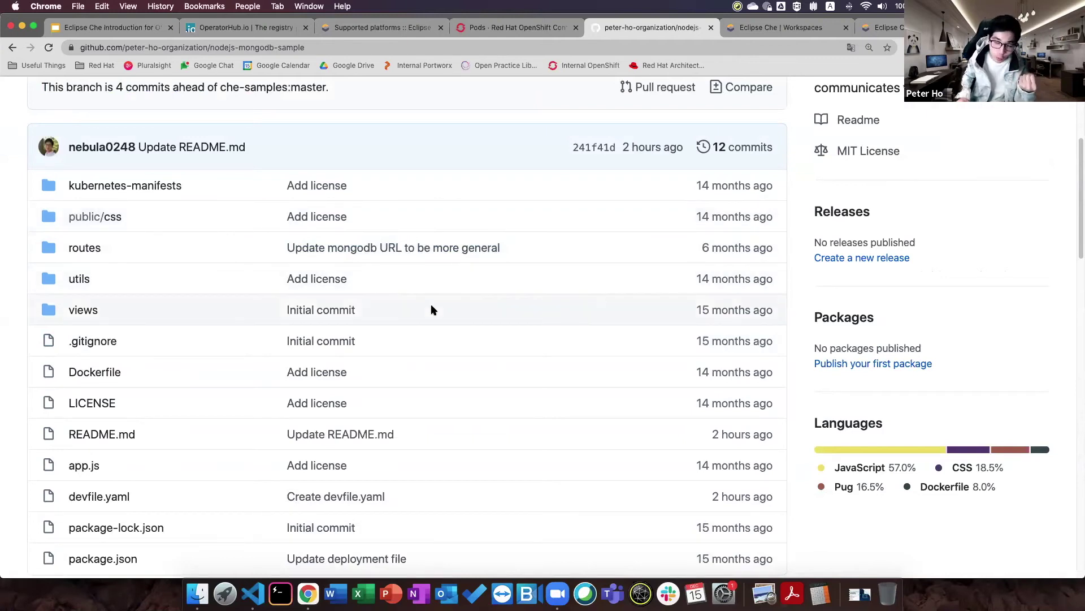
{"action": "scroll", "coordinate": [432, 309], "scroll_direction": "down", "scroll_amount": 2}
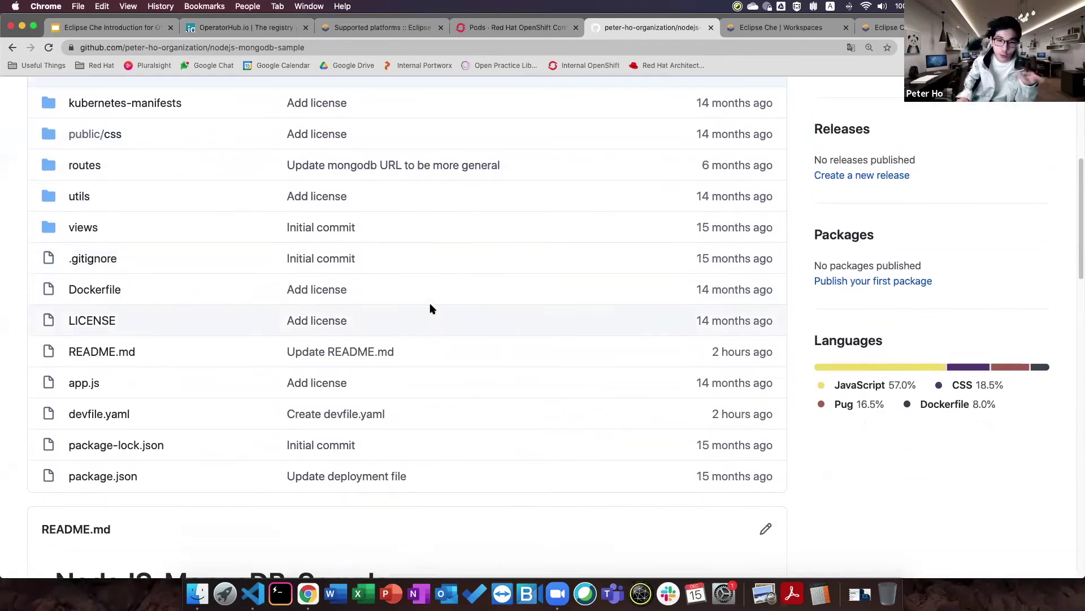
{"action": "left_click_drag", "start_coordinate": [158, 414], "coordinate": [68, 417]}
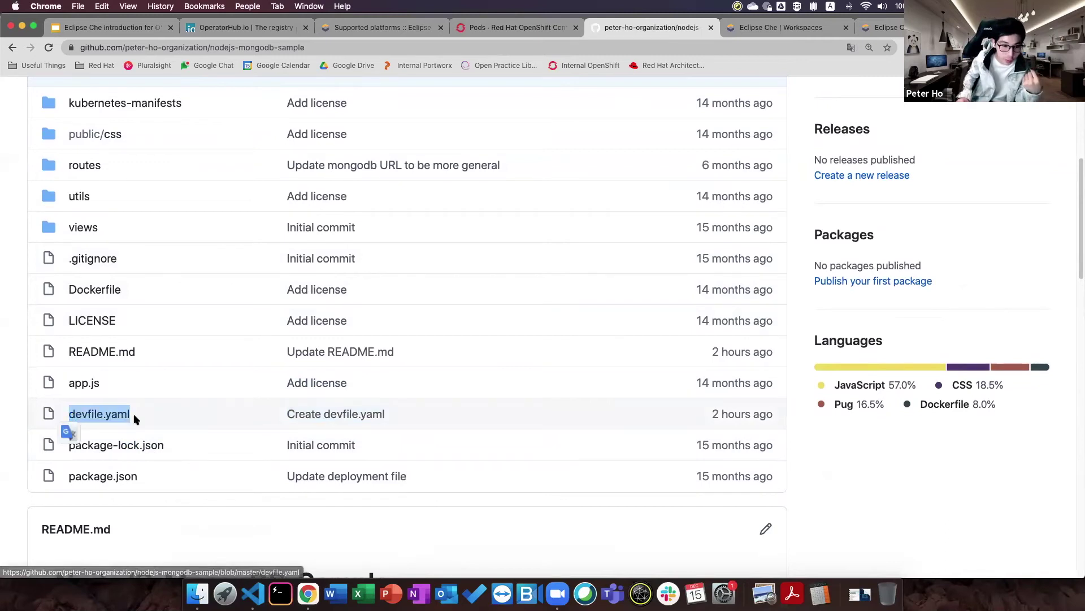
{"action": "left_click", "coordinate": [160, 421]}
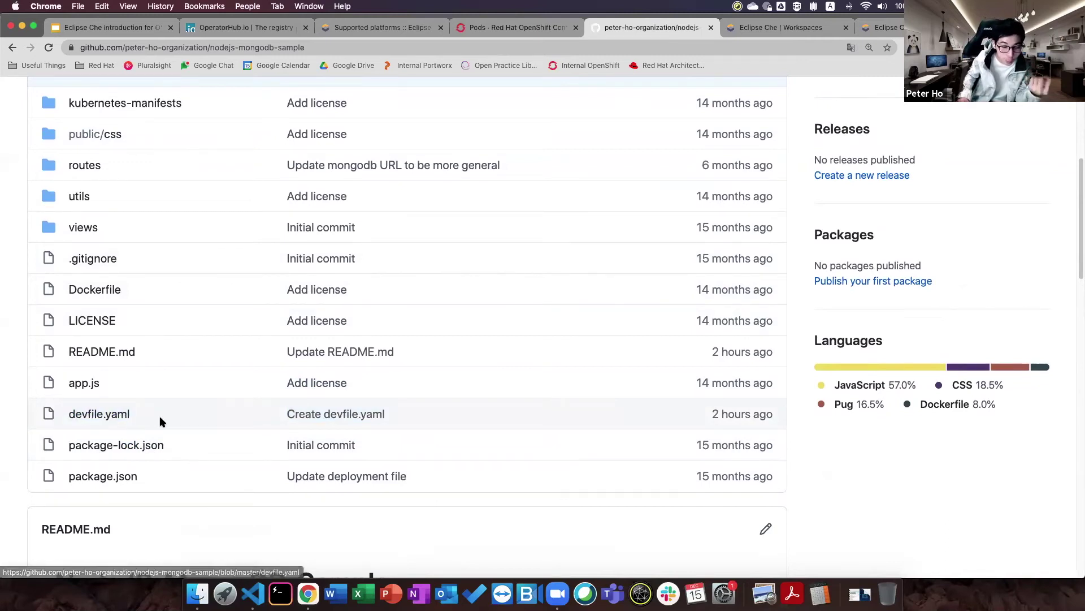
{"action": "scroll", "coordinate": [191, 424], "scroll_direction": "down", "scroll_amount": 3}
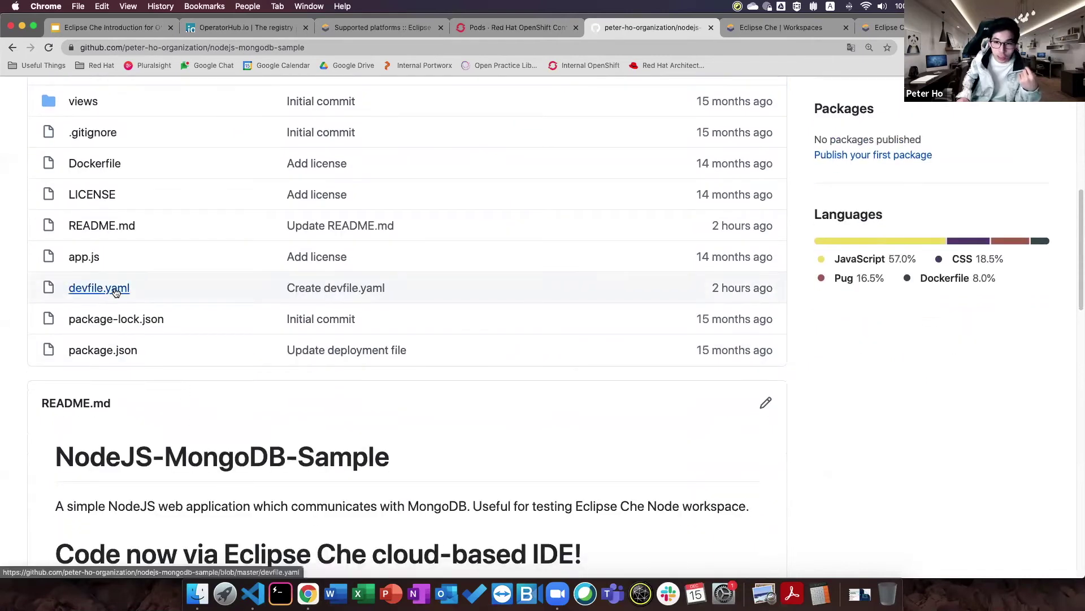
Step: Open the repository's devfile.yaml and enlarge the page to 175% so its code is readable
{"action": "left_click", "coordinate": [116, 289]}
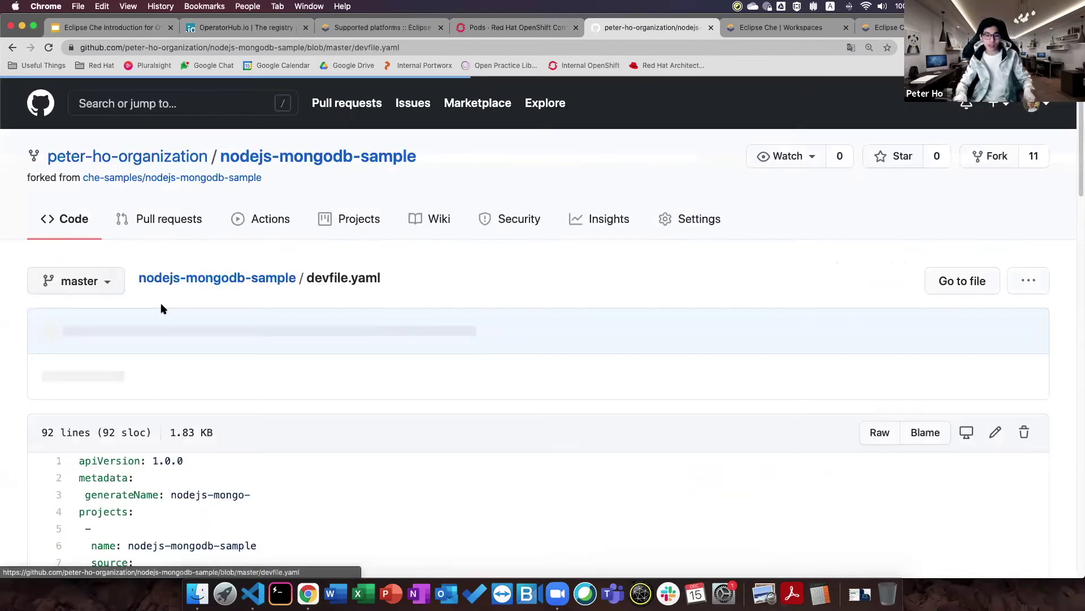
{"action": "key", "text": "super+equal"}
{"action": "key", "text": "super+equal"}
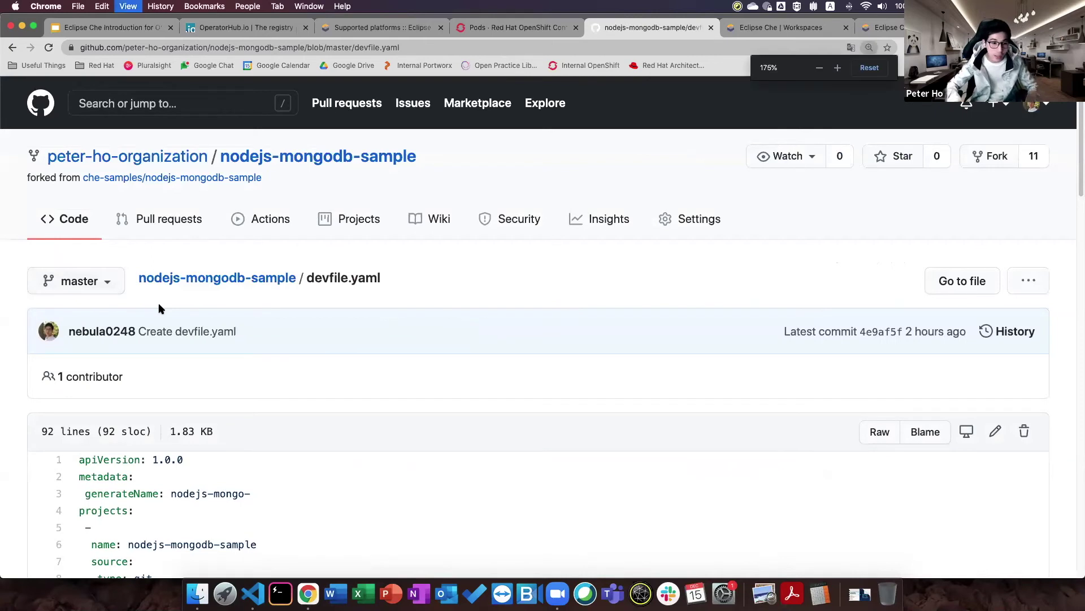
{"action": "scroll", "coordinate": [373, 327], "scroll_direction": "down", "scroll_amount": 5}
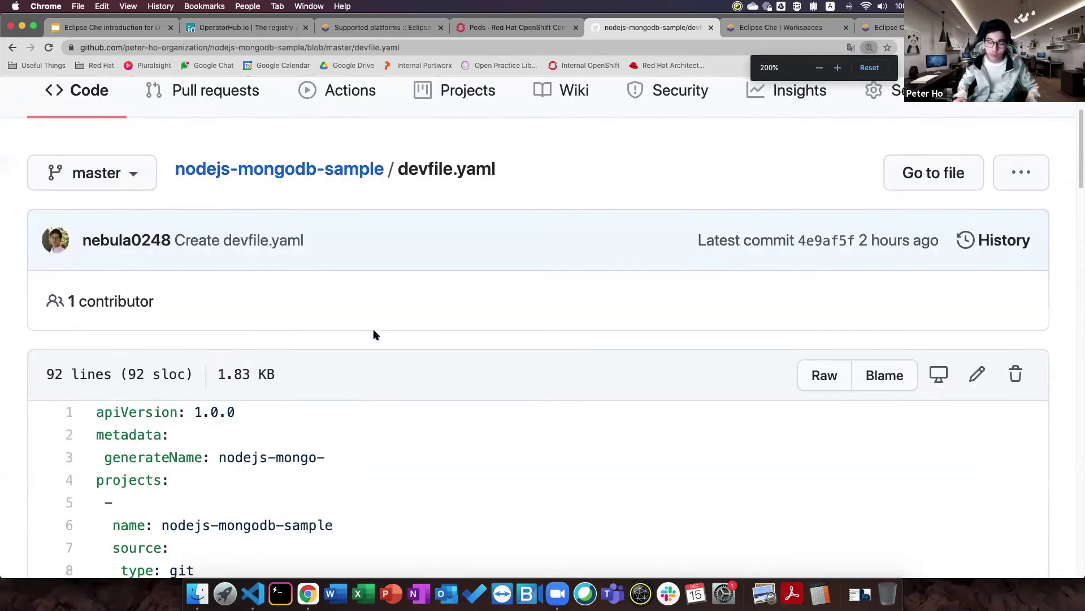
{"action": "key", "text": "super+minus"}
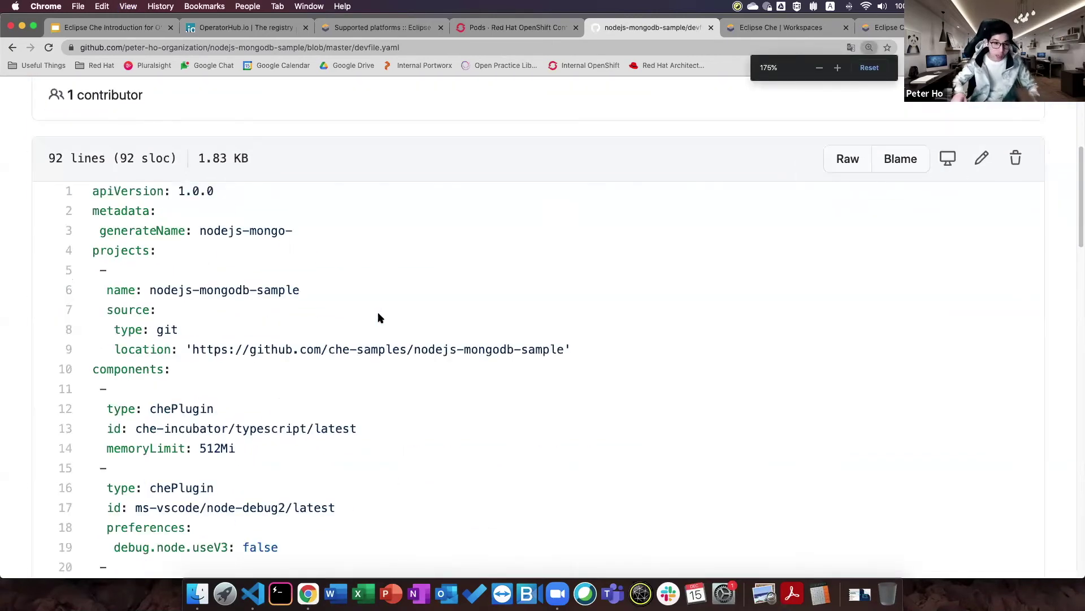
Step: Examine the devfile's generateName value and its projects section, including the Git source location
{"action": "double_click", "coordinate": [215, 228]}
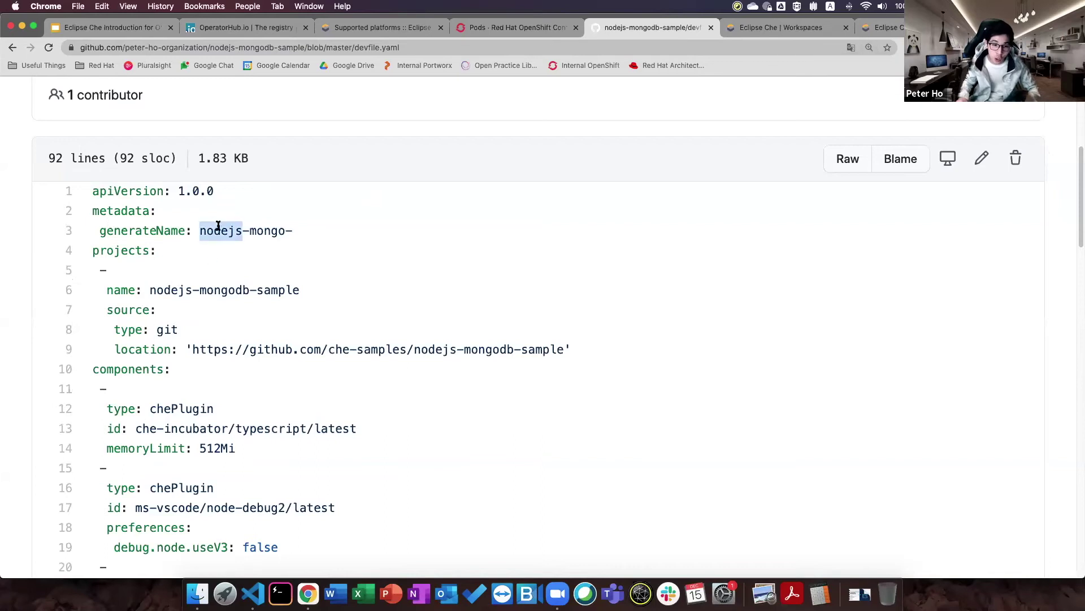
{"action": "left_click", "coordinate": [278, 232]}
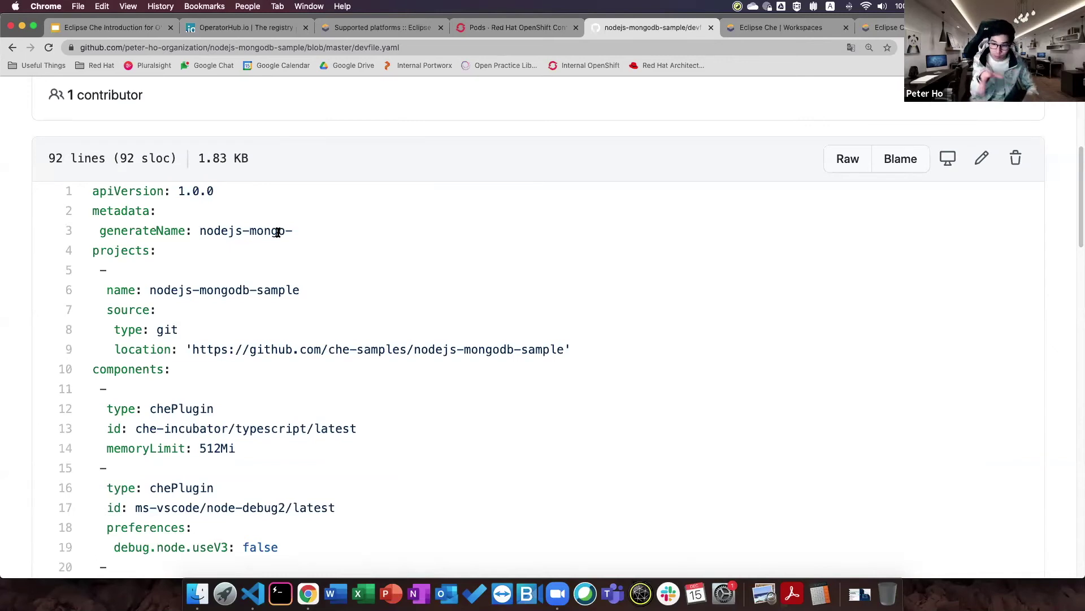
{"action": "scroll", "coordinate": [282, 271], "scroll_direction": "down", "scroll_amount": 1}
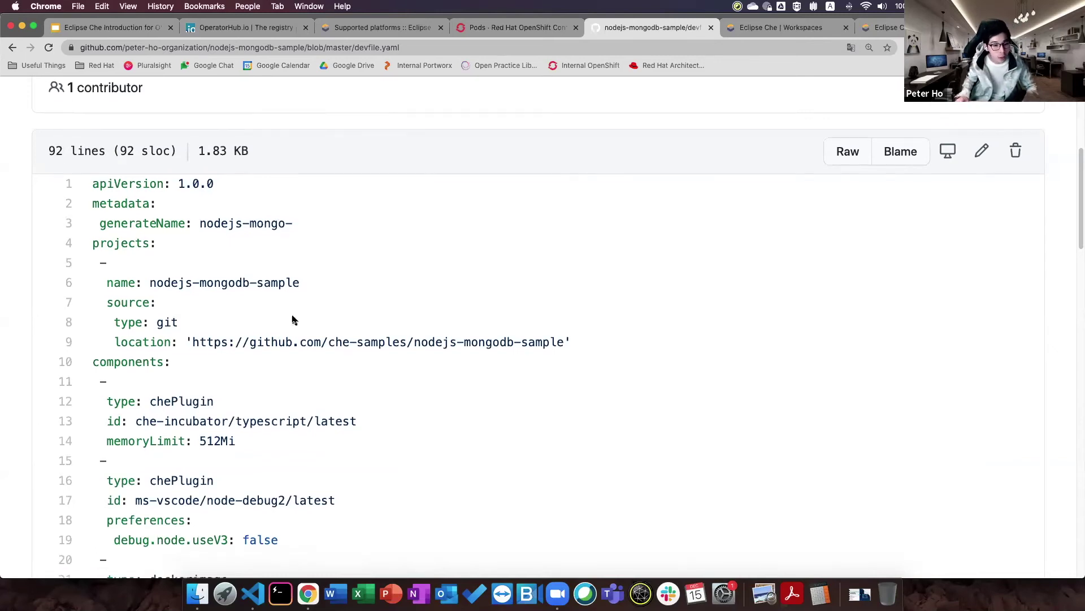
{"action": "double_click", "coordinate": [117, 243]}
{"action": "left_click_drag", "start_coordinate": [117, 244], "coordinate": [526, 312]}
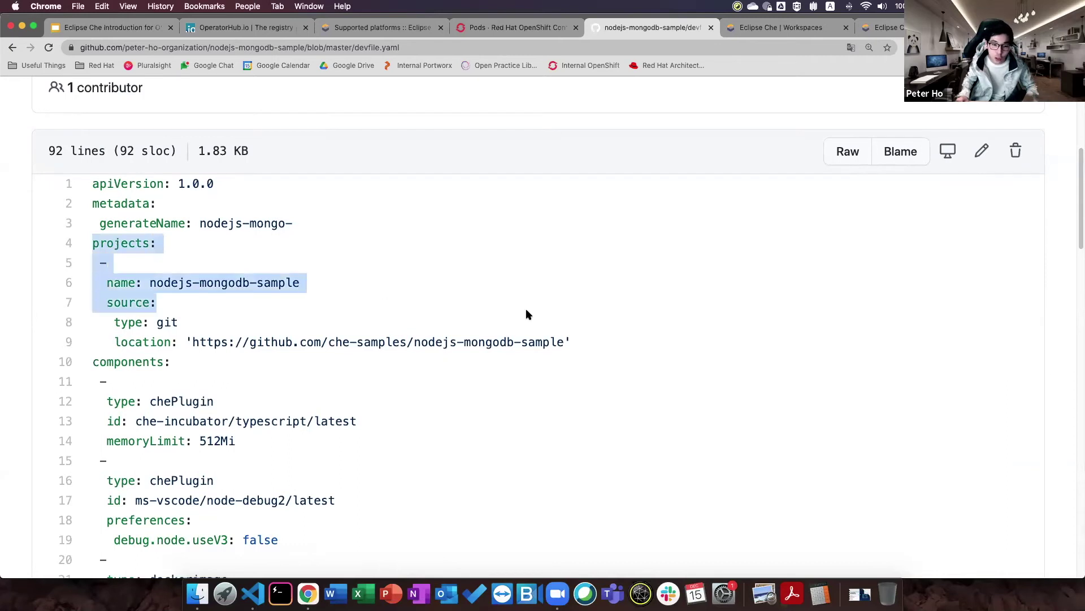
{"action": "left_click_drag", "start_coordinate": [195, 338], "coordinate": [523, 338]}
{"action": "left_click", "coordinate": [437, 331]}
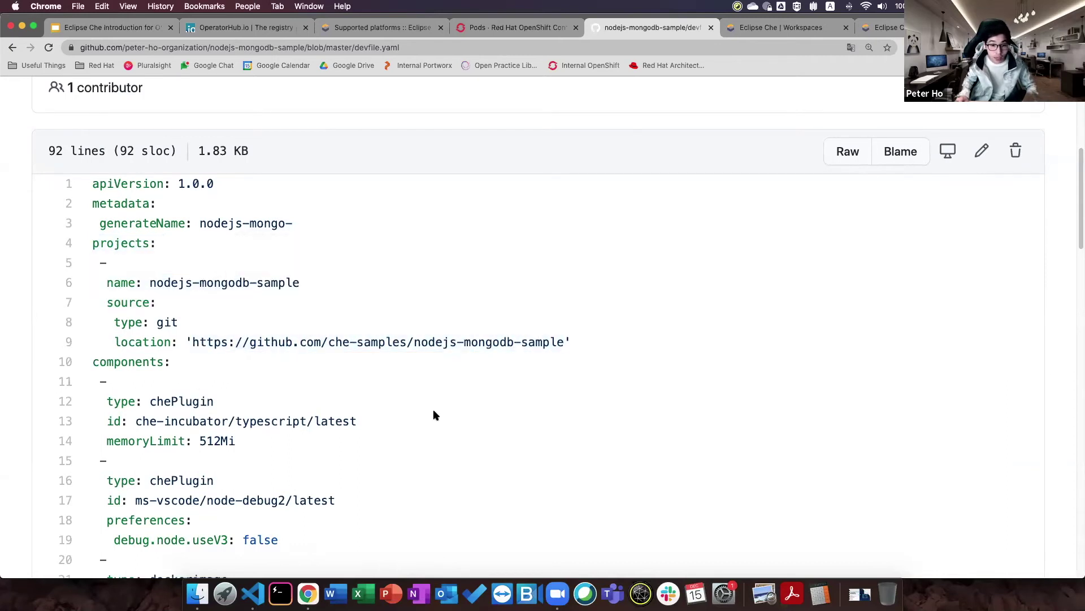
Step: Examine the start of the components section and the che-incubator/typescript plugin entry with its memory limit
{"action": "scroll", "coordinate": [339, 383], "scroll_direction": "down", "scroll_amount": 5}
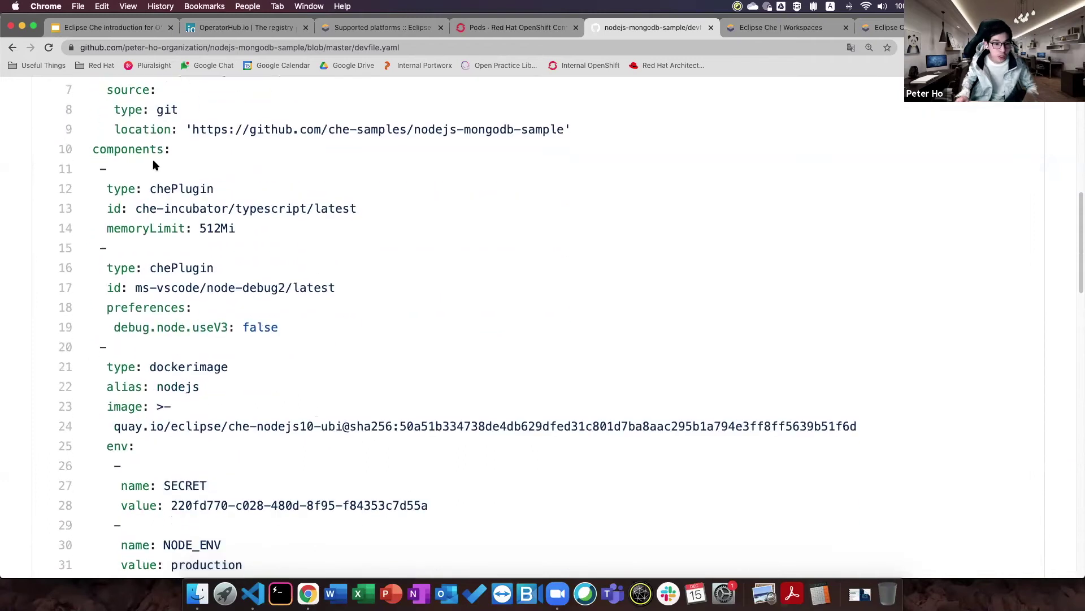
{"action": "left_click_drag", "start_coordinate": [132, 150], "coordinate": [314, 221]}
{"action": "left_click", "coordinate": [314, 221]}
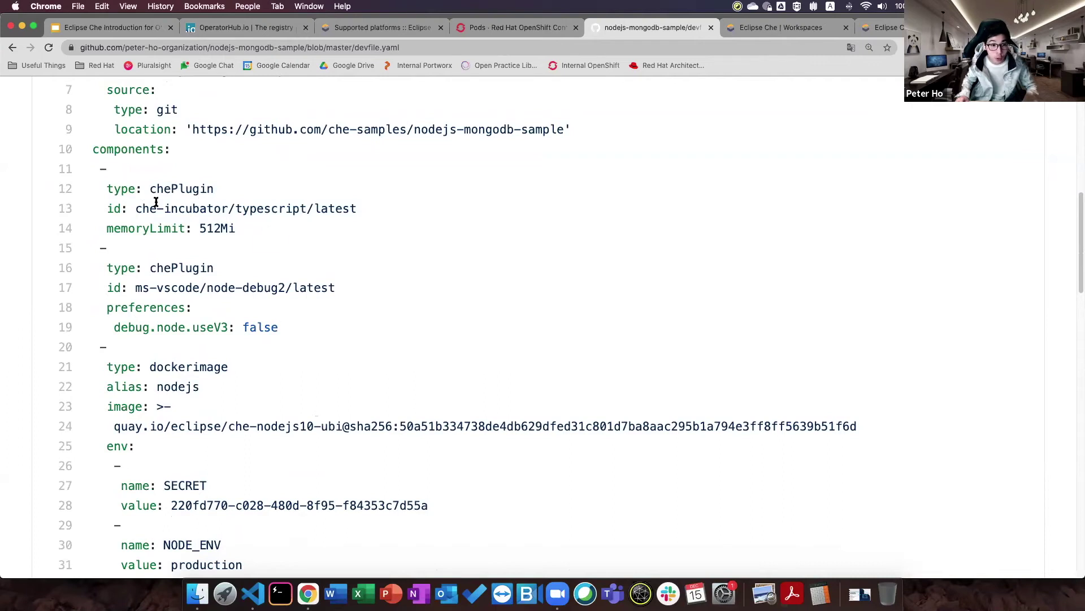
{"action": "double_click", "coordinate": [267, 208]}
{"action": "left_click", "coordinate": [267, 208]}
{"action": "left_click", "coordinate": [202, 228]}
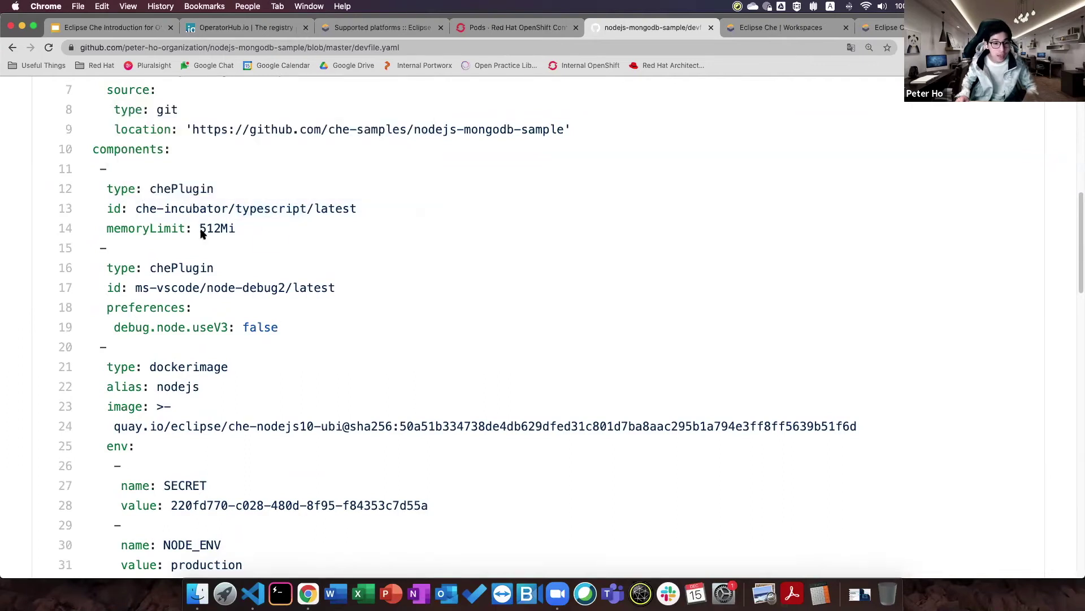
Step: Examine the ms-vscode/node-debug2 plugin component and its preferences in the devfile
{"action": "double_click", "coordinate": [226, 288]}
{"action": "left_click_drag", "start_coordinate": [226, 289], "coordinate": [272, 290]}
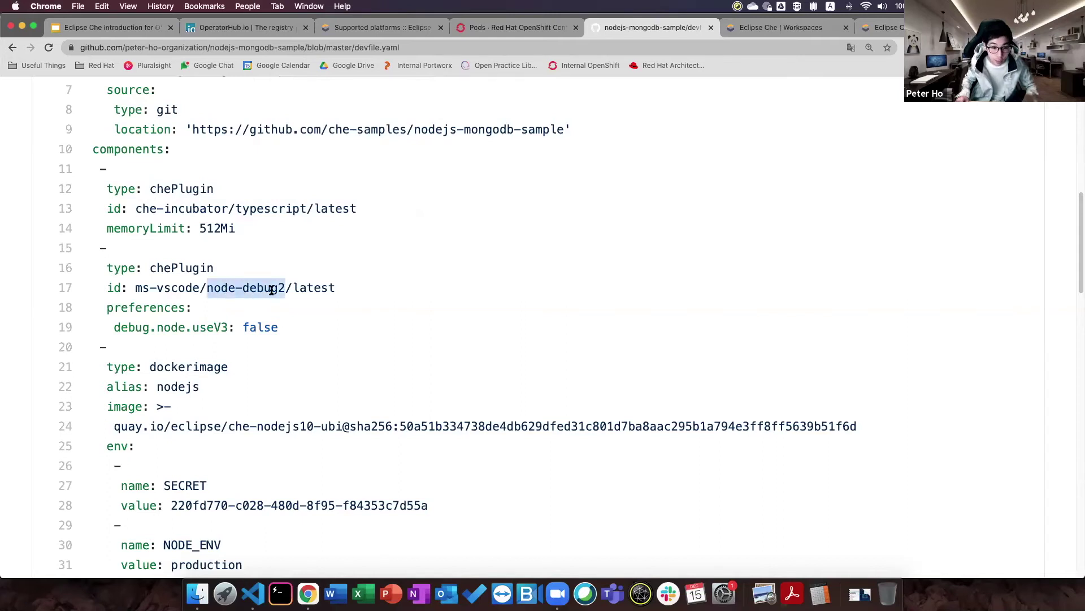
{"action": "left_click", "coordinate": [272, 289]}
{"action": "left_click", "coordinate": [151, 270]}
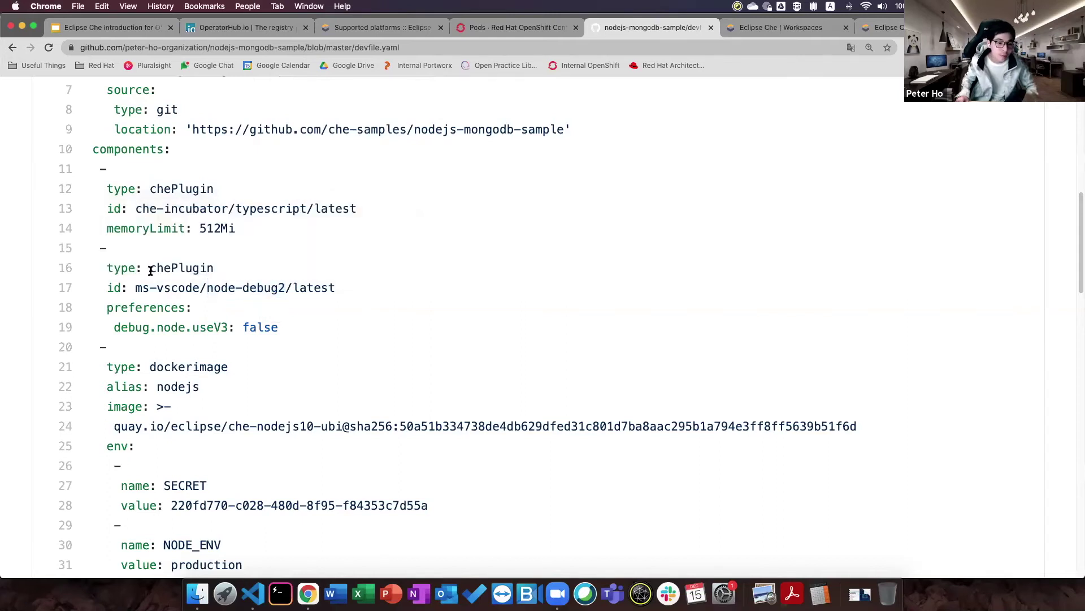
{"action": "left_click_drag", "start_coordinate": [106, 263], "coordinate": [297, 324]}
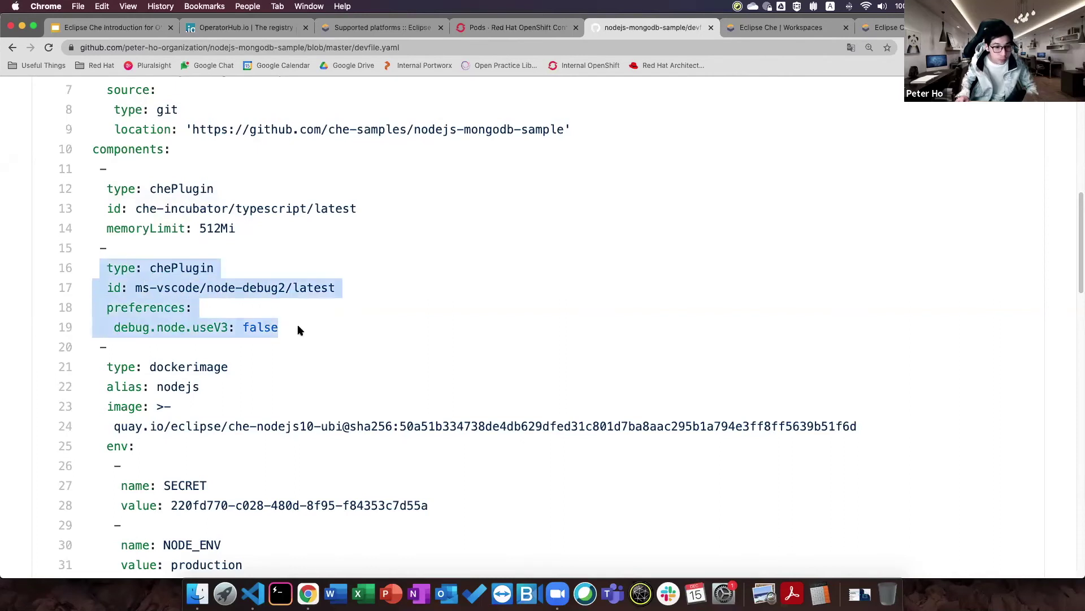
{"action": "left_click", "coordinate": [297, 324]}
Step: Examine the dockerimage component in the devfile, including its nodejs alias and its quay.io/eclipse image reference
{"action": "scroll", "coordinate": [301, 325], "scroll_direction": "down", "scroll_amount": 2}
{"action": "scroll", "coordinate": [304, 332], "scroll_direction": "down", "scroll_amount": 2}
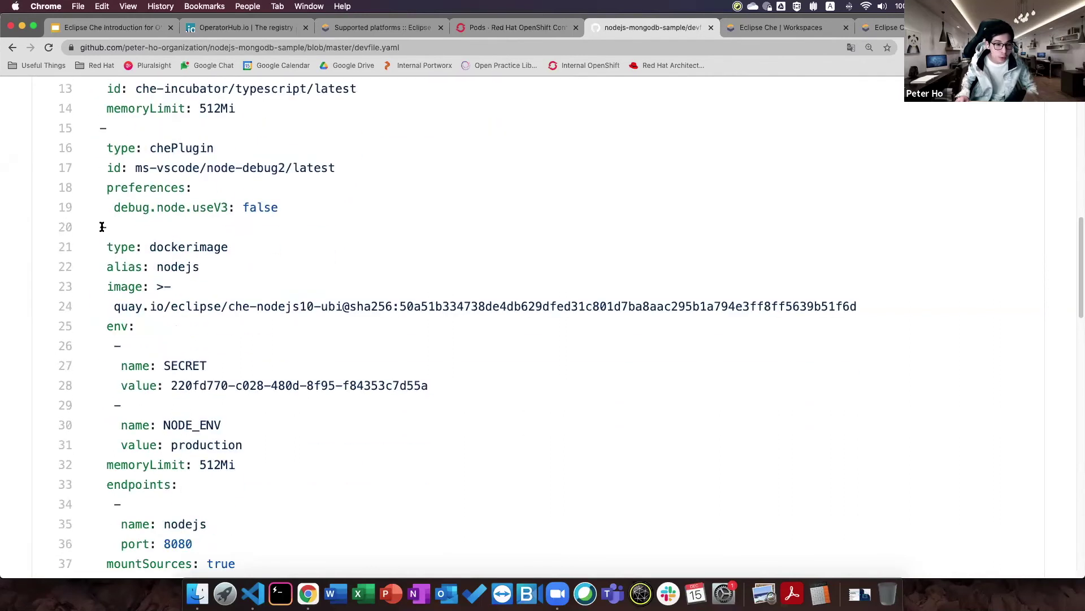
{"action": "left_click_drag", "start_coordinate": [102, 227], "coordinate": [306, 386]}
{"action": "left_click", "coordinate": [307, 387]}
{"action": "double_click", "coordinate": [177, 267]}
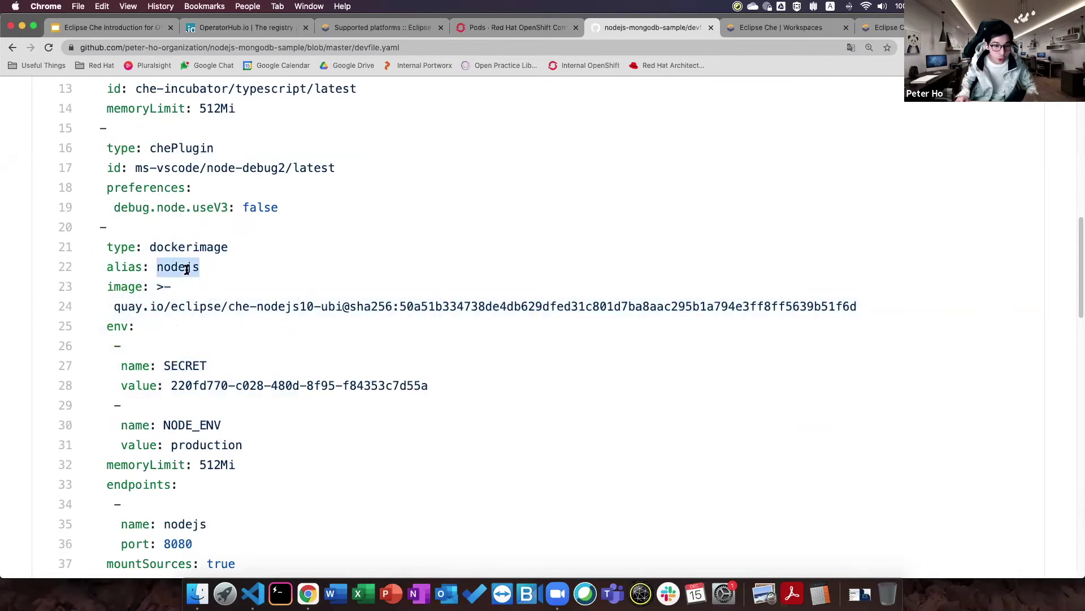
{"action": "key", "text": "ctrl+super+d"}
{"action": "double_click", "coordinate": [128, 307]}
{"action": "left_click_drag", "start_coordinate": [128, 307], "coordinate": [249, 304]}
{"action": "left_click", "coordinate": [293, 305]}
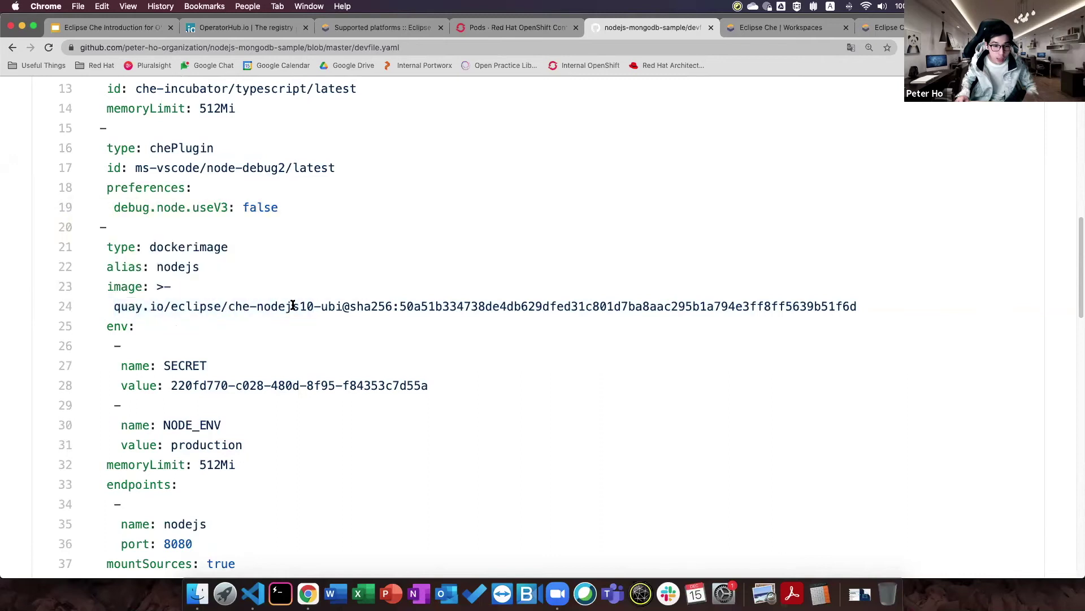
Step: Examine the parts of the nodejs component's image reference, including the che-nodejs10-ubi name and its sha256 digest
{"action": "double_click", "coordinate": [242, 309]}
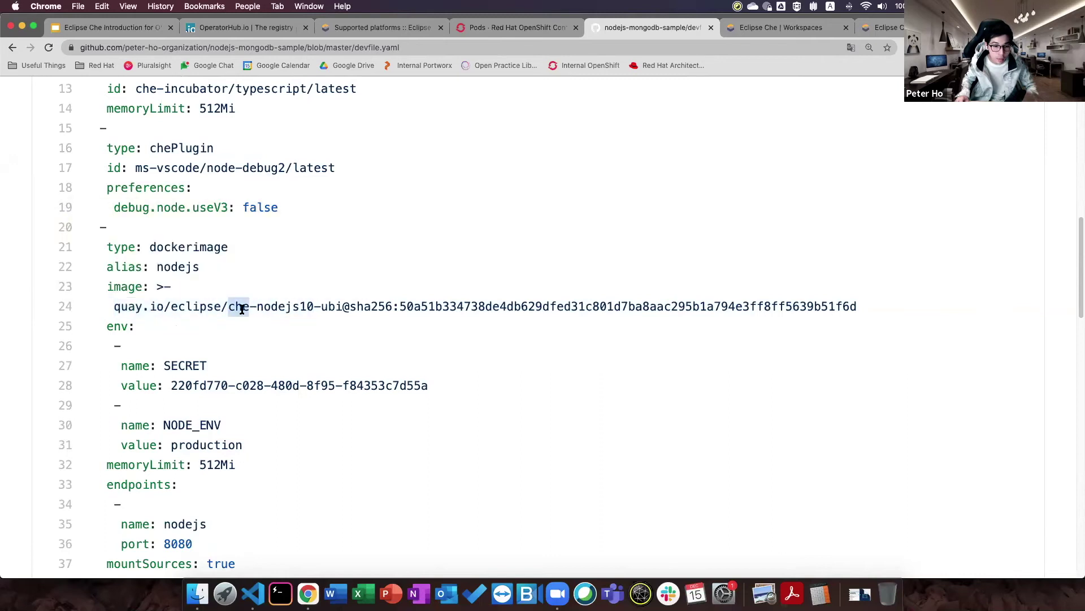
{"action": "left_click_drag", "start_coordinate": [114, 306], "coordinate": [314, 306]}
{"action": "double_click", "coordinate": [150, 306]}
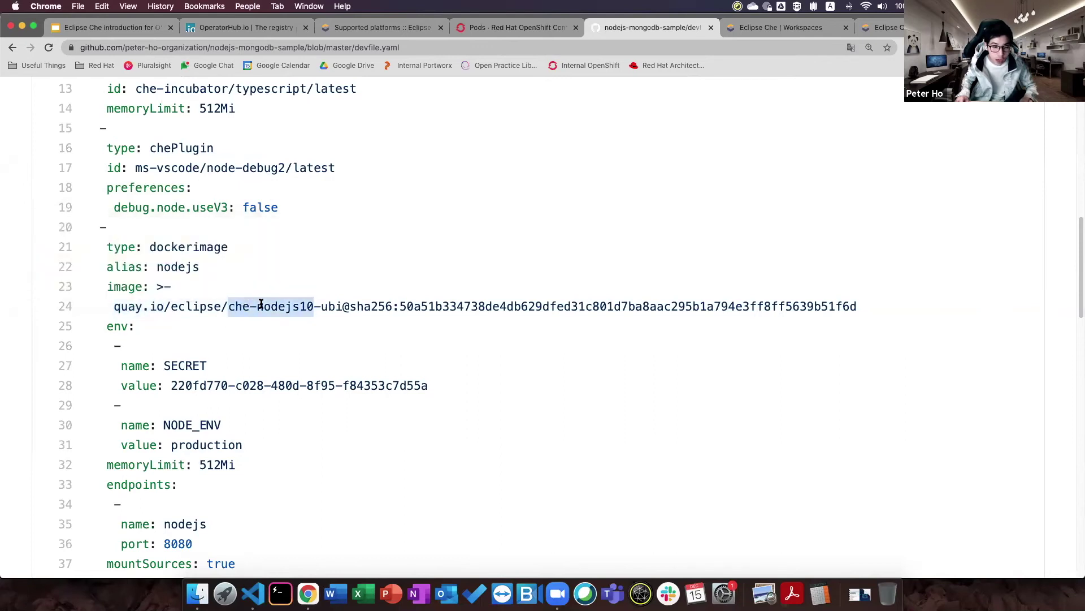
{"action": "left_click", "coordinate": [302, 305]}
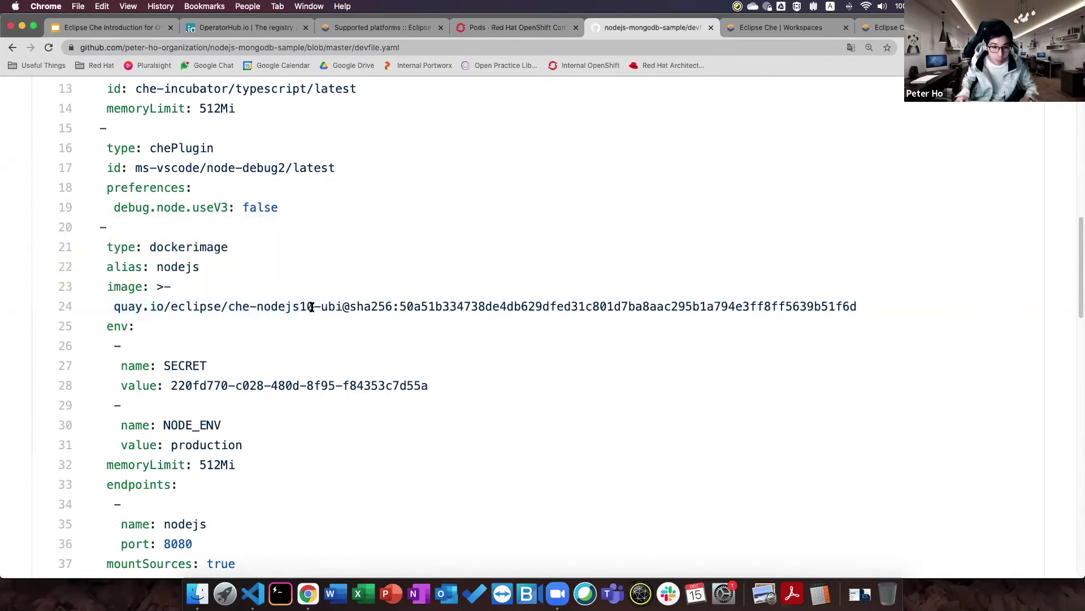
{"action": "double_click", "coordinate": [303, 306]}
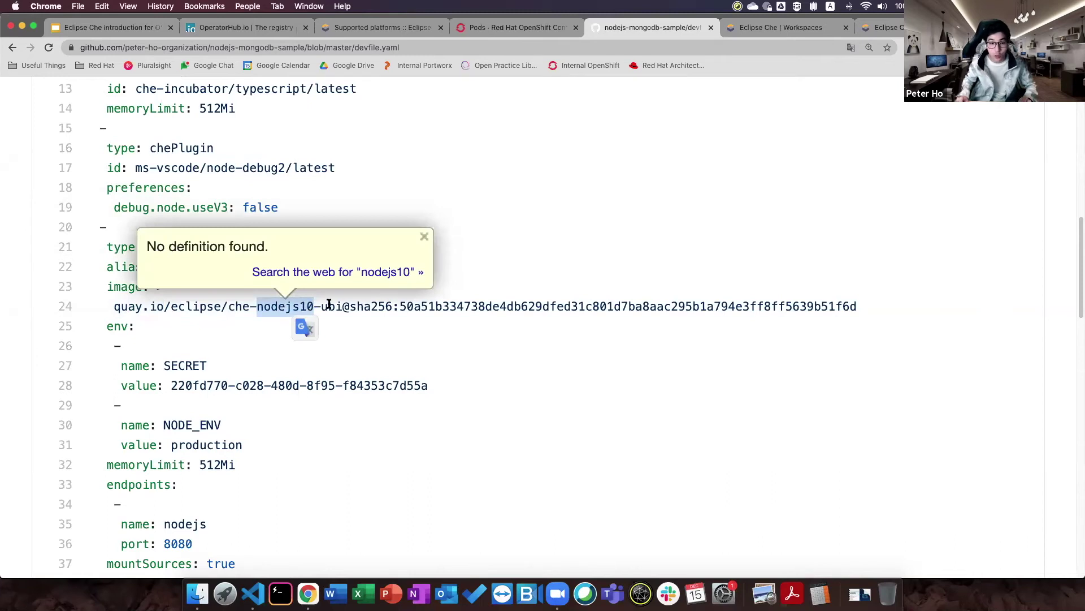
{"action": "left_click", "coordinate": [329, 304]}
{"action": "double_click", "coordinate": [368, 306]}
{"action": "double_click", "coordinate": [127, 306]}
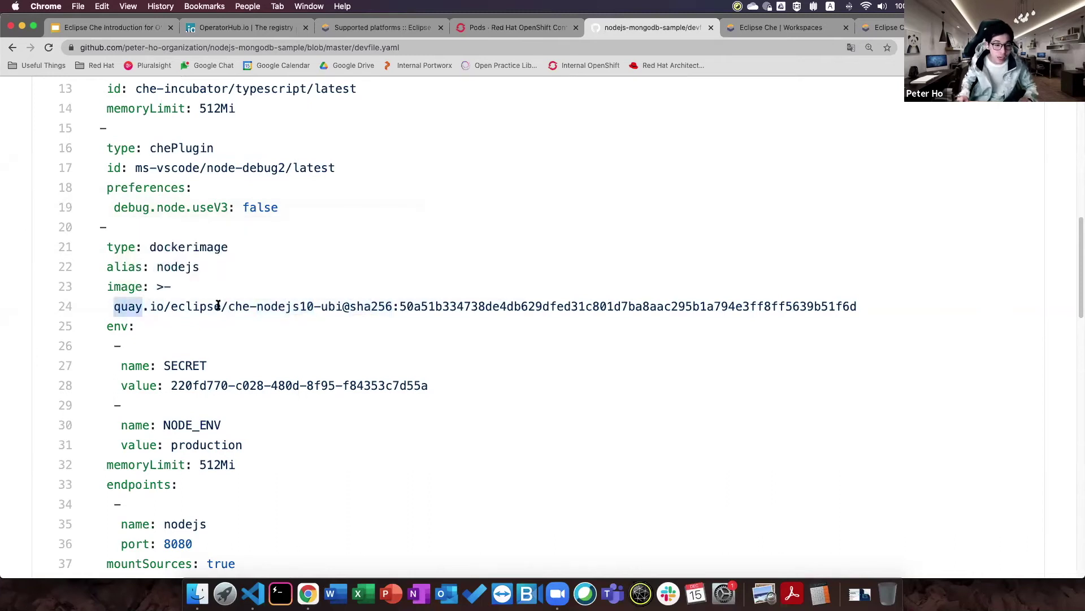
{"action": "triple_click", "coordinate": [771, 300]}
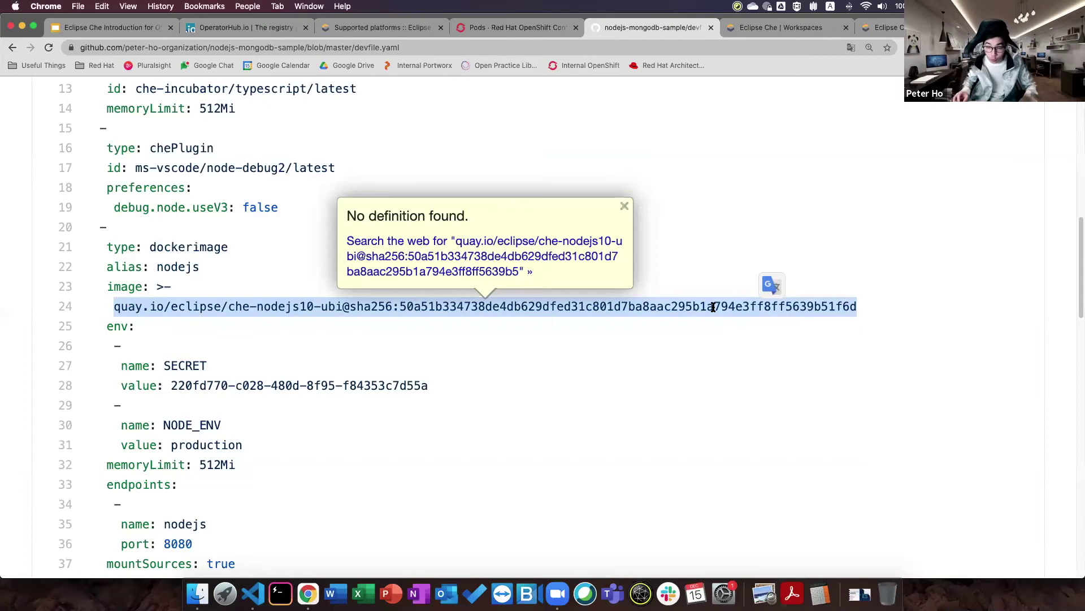
{"action": "left_click", "coordinate": [218, 277]}
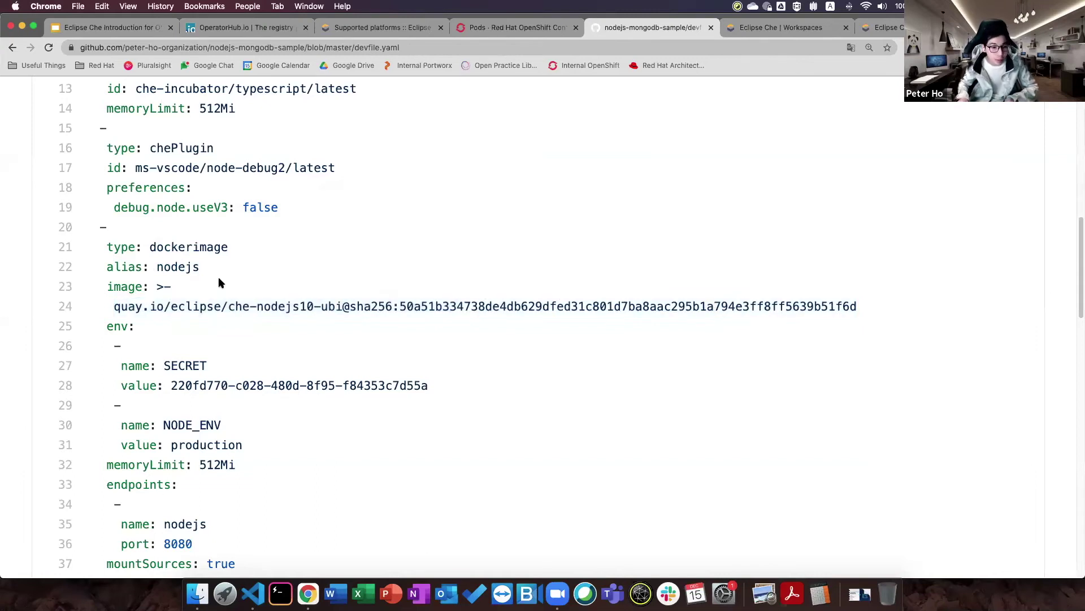
Step: Examine the nodejs dockerimage component's environment variables, memory limit and endpoint settings
{"action": "scroll", "coordinate": [221, 282], "scroll_direction": "down", "scroll_amount": 1}
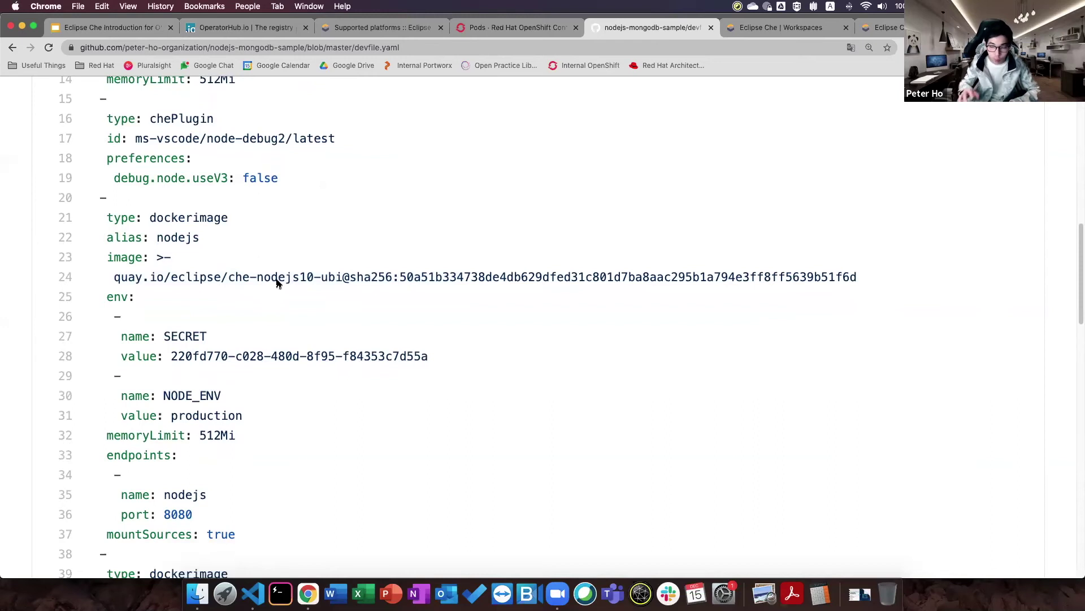
{"action": "left_click_drag", "start_coordinate": [108, 215], "coordinate": [378, 415]}
{"action": "left_click", "coordinate": [378, 416]}
{"action": "scroll", "coordinate": [378, 415], "scroll_direction": "down", "scroll_amount": 2}
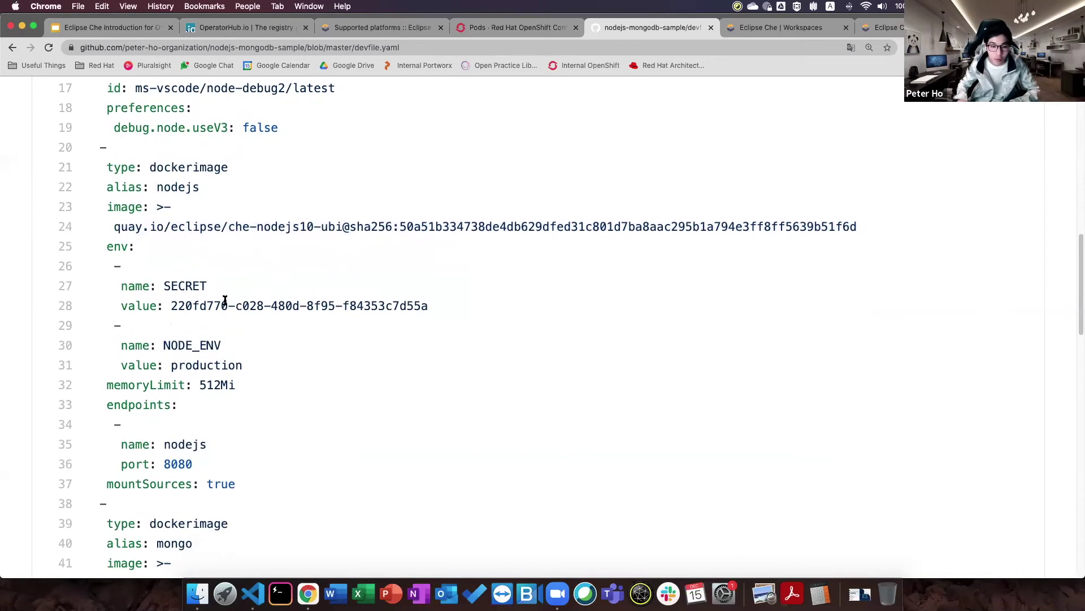
{"action": "scroll", "coordinate": [225, 300], "scroll_direction": "down", "scroll_amount": 2}
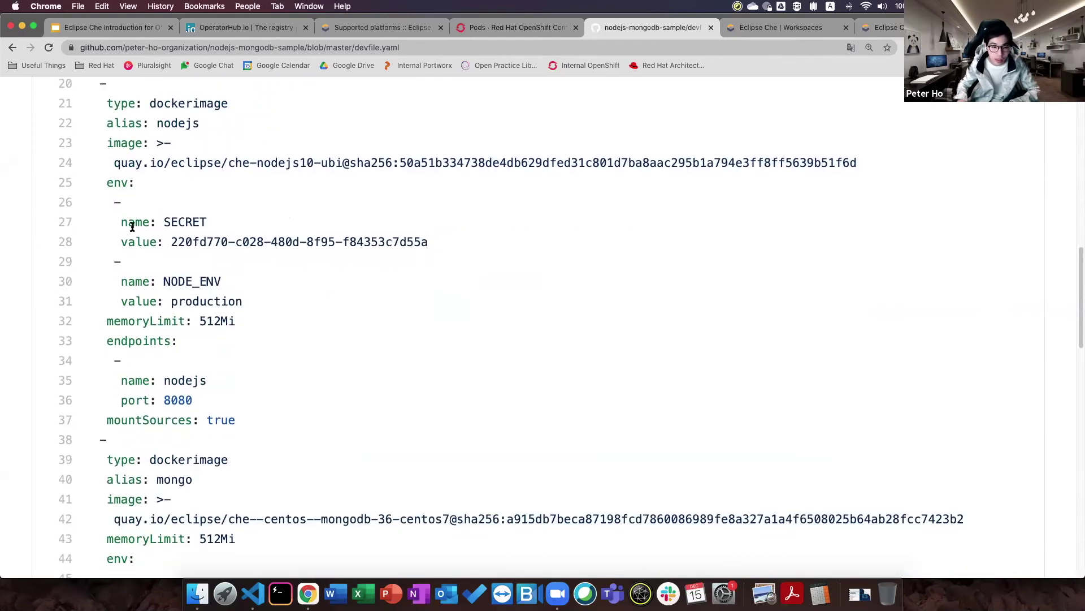
Step: Examine the second dockerimage component in the devfile, including its mongo alias
{"action": "scroll", "coordinate": [157, 313], "scroll_direction": "down", "scroll_amount": 3}
{"action": "scroll", "coordinate": [157, 313], "scroll_direction": "down", "scroll_amount": 8}
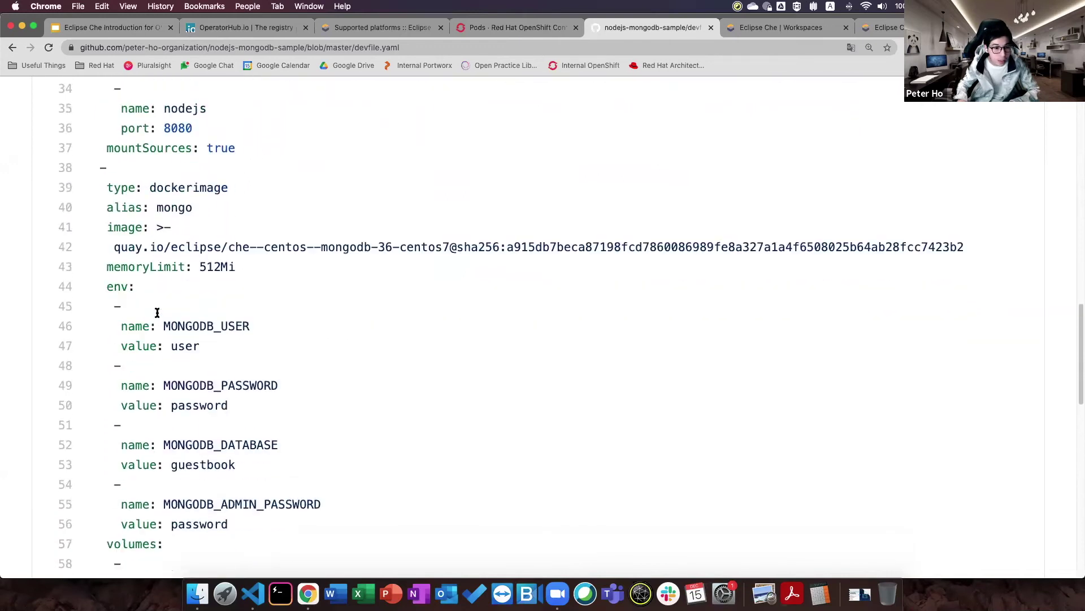
{"action": "left_click_drag", "start_coordinate": [99, 168], "coordinate": [299, 334]}
{"action": "left_click", "coordinate": [150, 187]}
{"action": "double_click", "coordinate": [168, 204]}
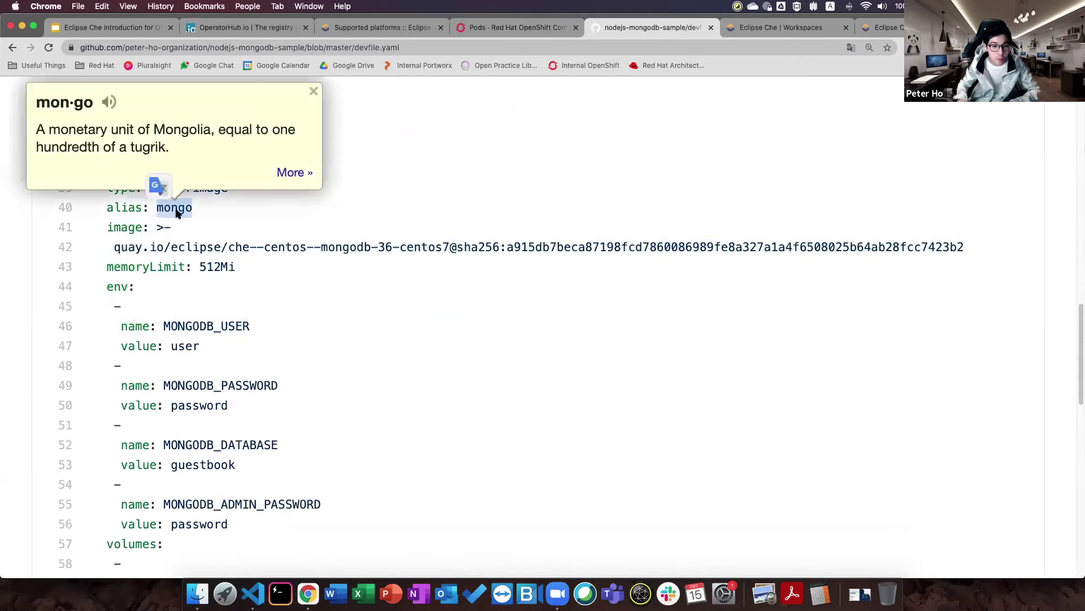
{"action": "left_click", "coordinate": [176, 209]}
Step: Examine the mongo component's quay.io/eclipse image reference, including its centos and mongodb-36-centos7 parts
{"action": "left_click_drag", "start_coordinate": [115, 247], "coordinate": [334, 246]}
{"action": "left_click", "coordinate": [333, 246]}
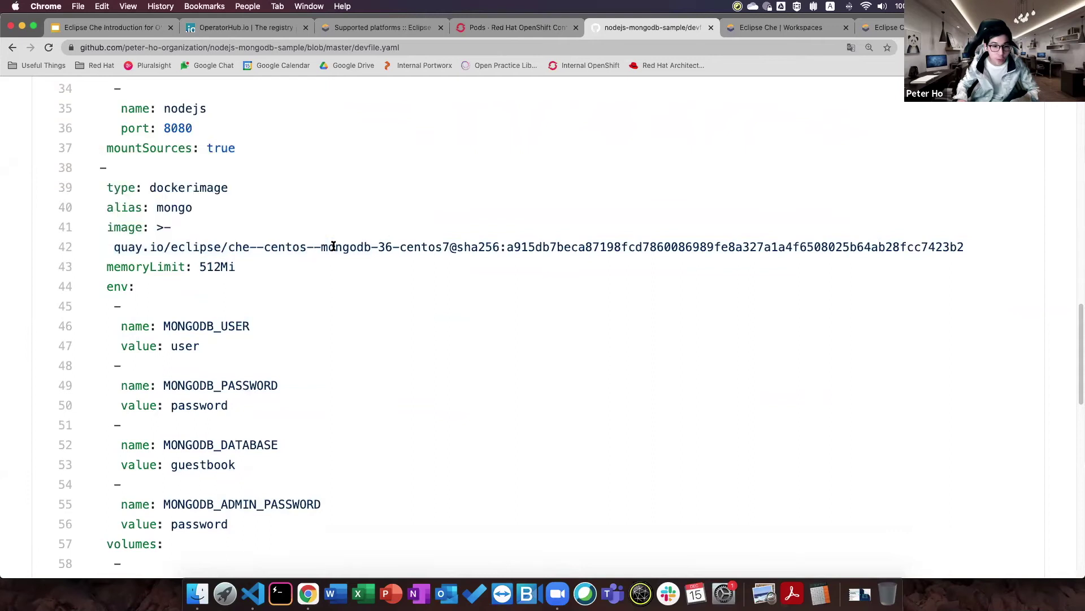
{"action": "left_click", "coordinate": [293, 246]}
{"action": "left_click", "coordinate": [294, 248]}
{"action": "double_click", "coordinate": [356, 247]}
{"action": "left_click_drag", "start_coordinate": [356, 246], "coordinate": [447, 247]}
{"action": "left_click", "coordinate": [477, 246]}
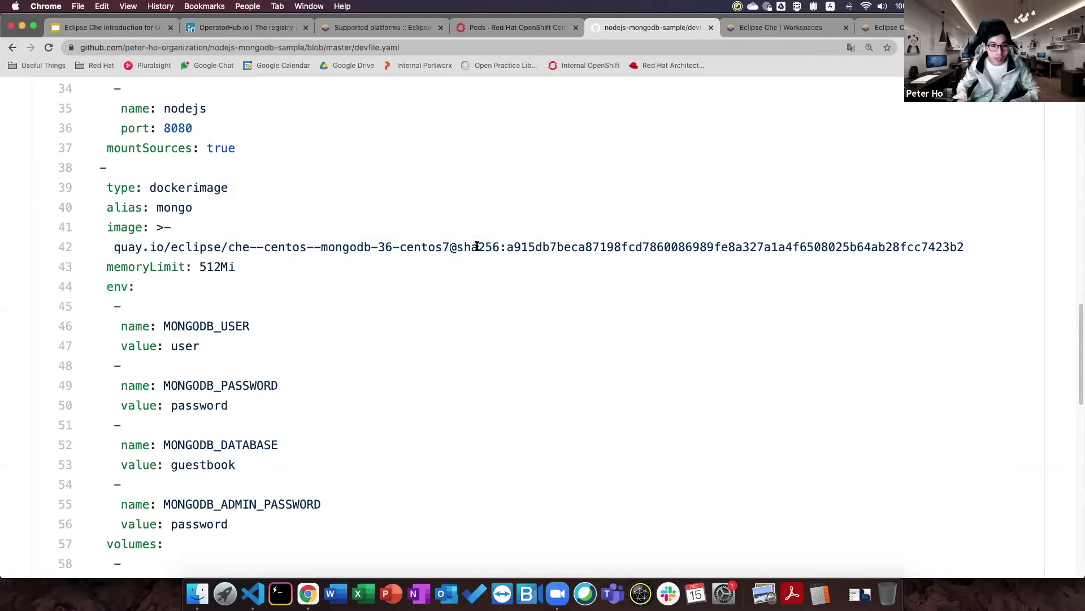
Step: Examine the mongo component's environment variables for the MongoDB user, password, database and admin password
{"action": "scroll", "coordinate": [141, 283], "scroll_direction": "down", "scroll_amount": 1}
{"action": "left_click_drag", "start_coordinate": [135, 272], "coordinate": [124, 273]}
{"action": "left_click", "coordinate": [189, 305]}
{"action": "scroll", "coordinate": [192, 297], "scroll_direction": "down", "scroll_amount": 3}
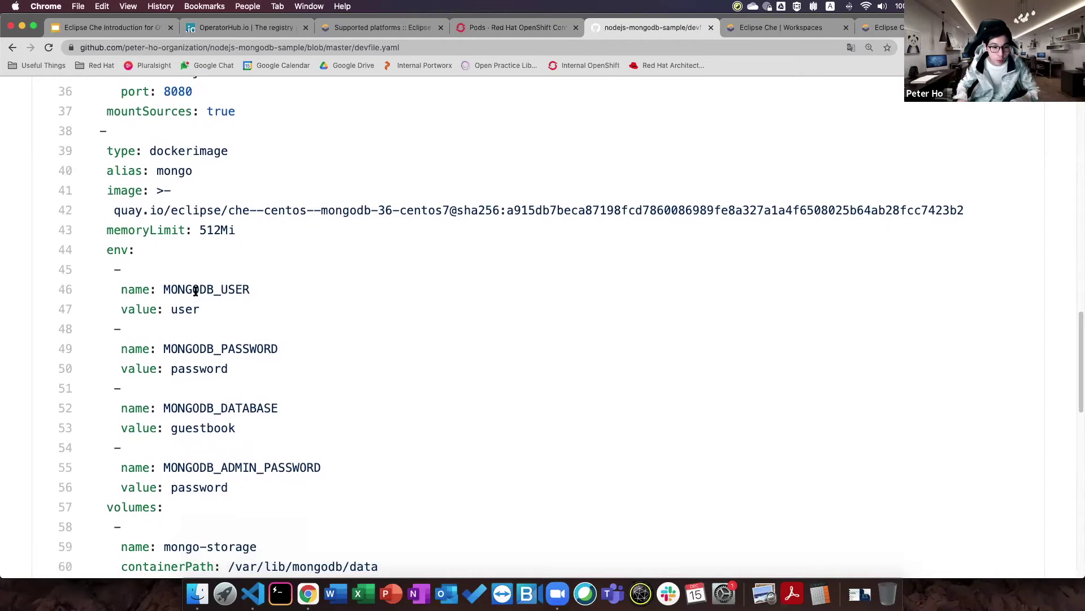
{"action": "scroll", "coordinate": [195, 290], "scroll_direction": "down", "scroll_amount": 3}
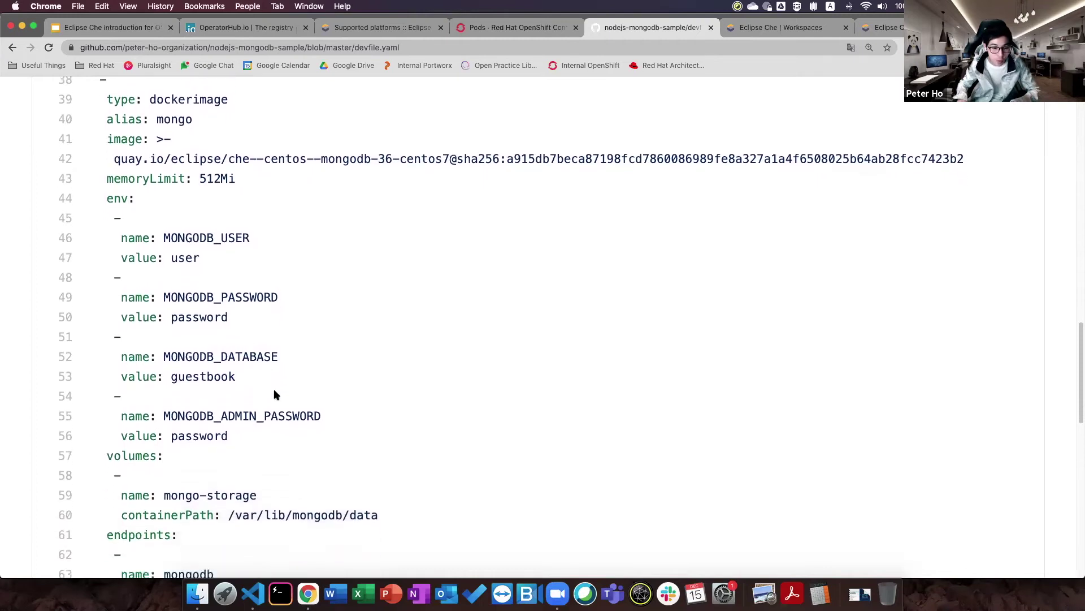
{"action": "scroll", "coordinate": [120, 170], "scroll_direction": "up", "scroll_amount": 2}
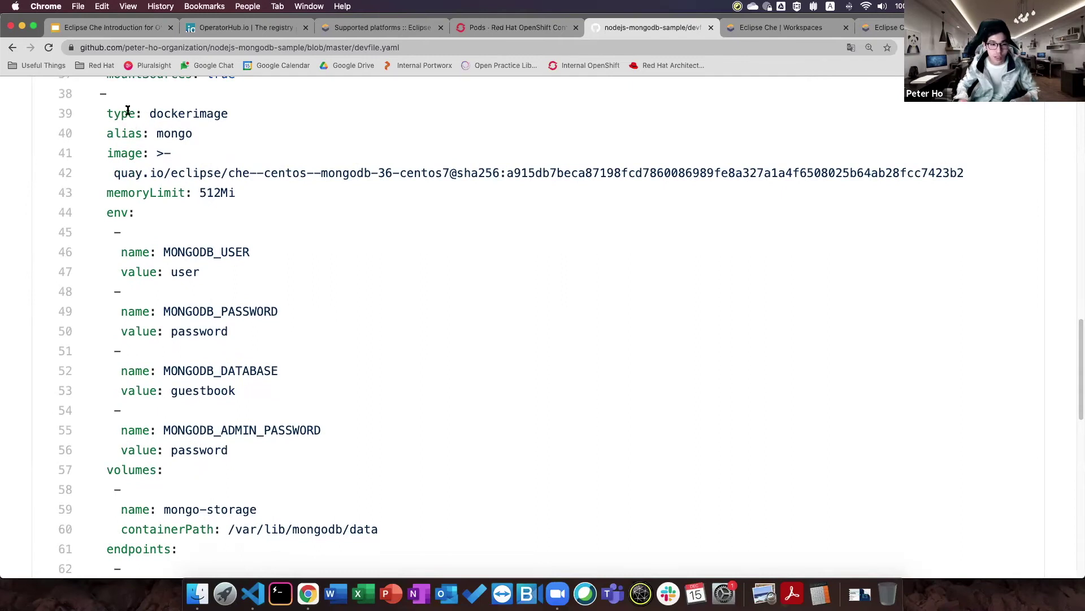
{"action": "left_click_drag", "start_coordinate": [108, 111], "coordinate": [311, 467]}
{"action": "scroll", "coordinate": [308, 466], "scroll_direction": "down", "scroll_amount": 2}
{"action": "left_click", "coordinate": [311, 467]}
{"action": "scroll", "coordinate": [310, 463], "scroll_direction": "down", "scroll_amount": 7}
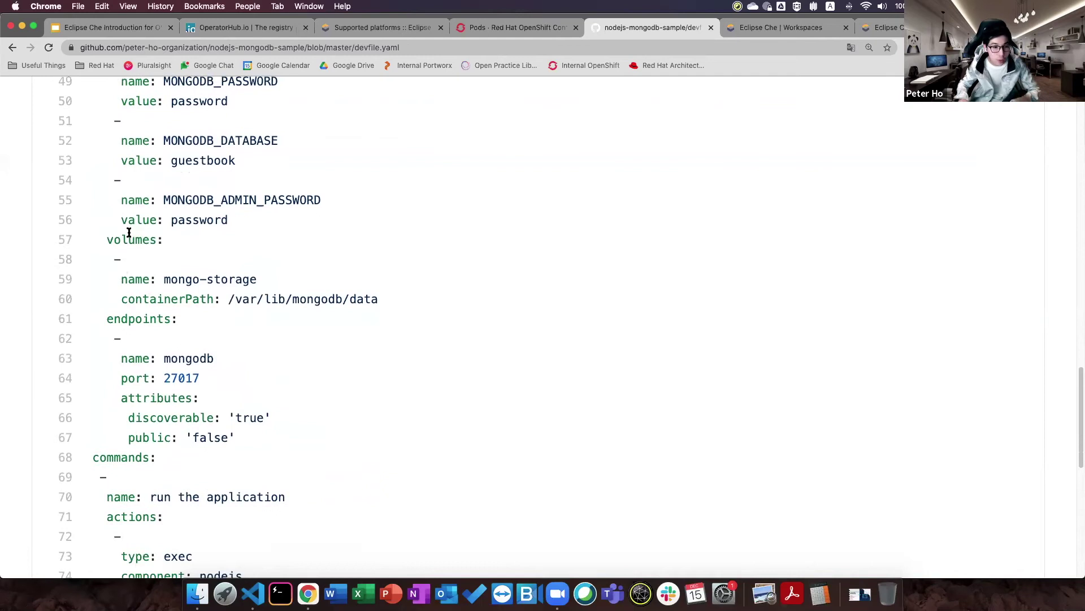
Step: Examine the mongo component's volumes section, including the mongo-storage name and its /var/lib/mongodb/data container path
{"action": "left_click_drag", "start_coordinate": [121, 222], "coordinate": [221, 226]}
{"action": "double_click", "coordinate": [129, 242]}
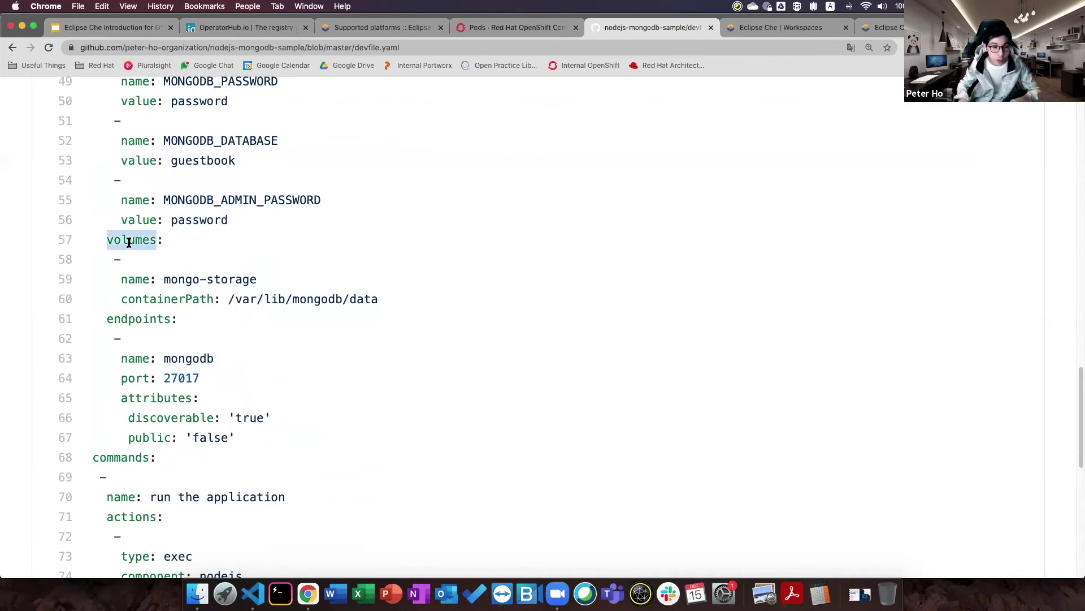
{"action": "left_click_drag", "start_coordinate": [130, 242], "coordinate": [376, 294]}
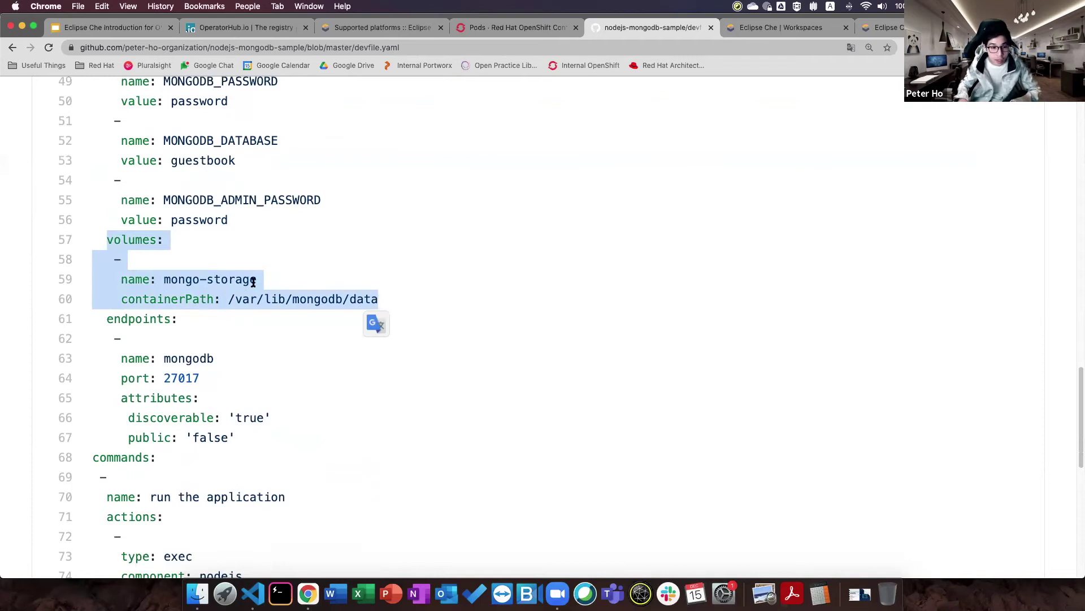
{"action": "left_click", "coordinate": [141, 240]}
{"action": "left_click_drag", "start_coordinate": [228, 294], "coordinate": [378, 295]}
{"action": "left_click_drag", "start_coordinate": [163, 280], "coordinate": [257, 280]}
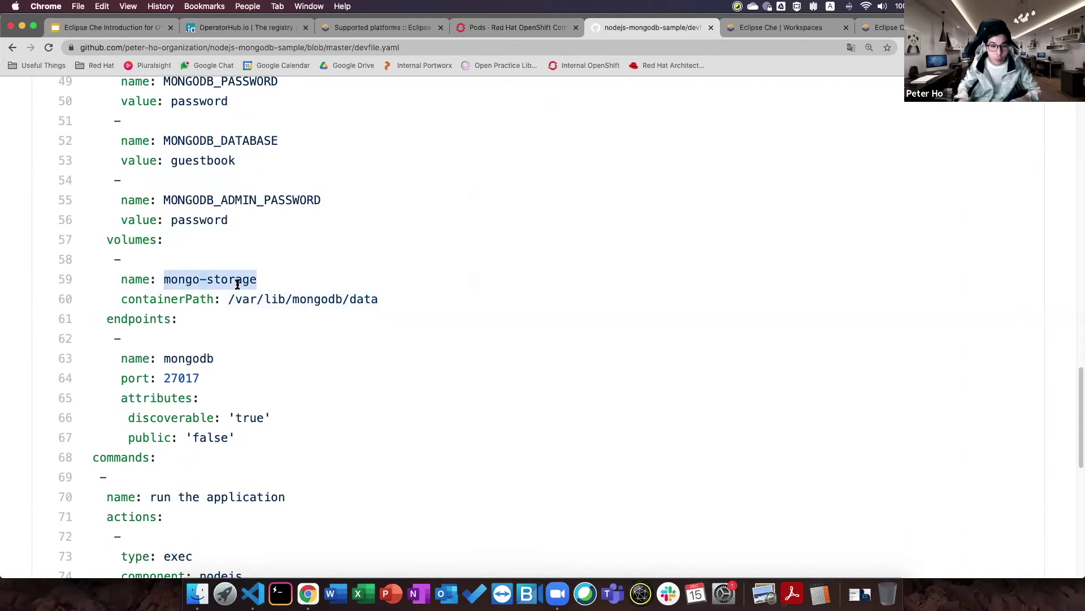
{"action": "left_click", "coordinate": [150, 296]}
Step: Examine the mongodb endpoint of the mongo component, including its port and its discoverable and public attributes
{"action": "scroll", "coordinate": [150, 296], "scroll_direction": "down", "scroll_amount": 1}
{"action": "left_click_drag", "start_coordinate": [135, 295], "coordinate": [213, 407]}
{"action": "left_click", "coordinate": [212, 408]}
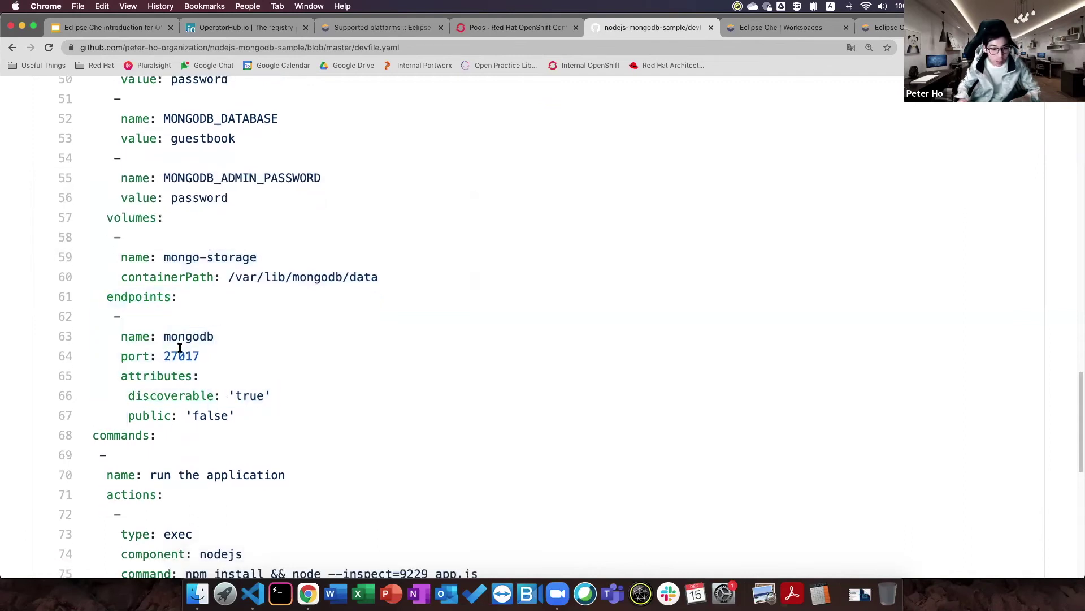
{"action": "left_click", "coordinate": [154, 298]}
{"action": "left_click", "coordinate": [164, 317]}
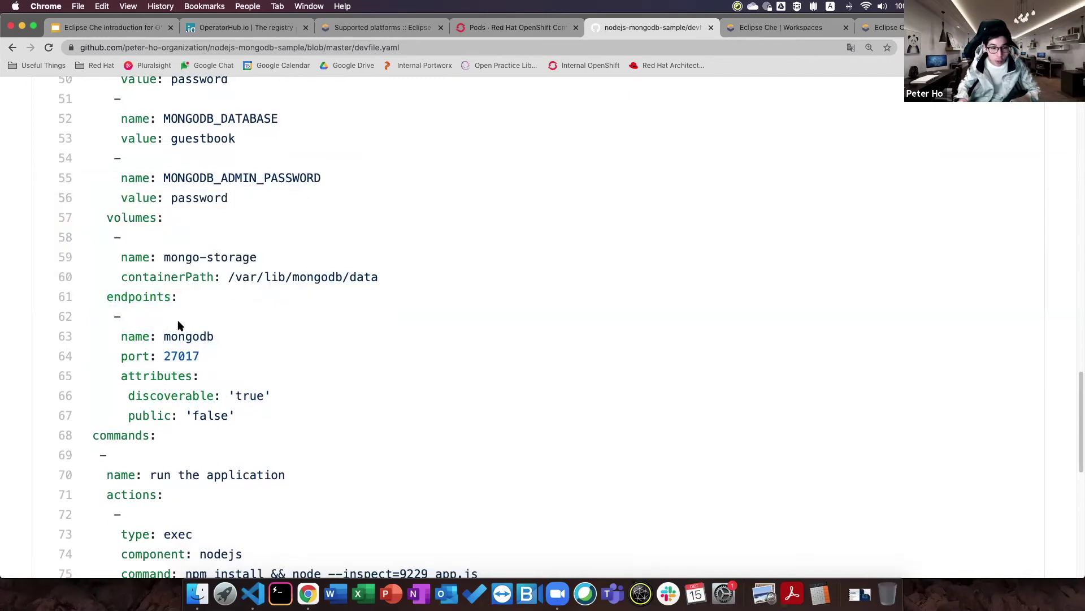
{"action": "left_click", "coordinate": [169, 357]}
{"action": "left_click", "coordinate": [175, 356]}
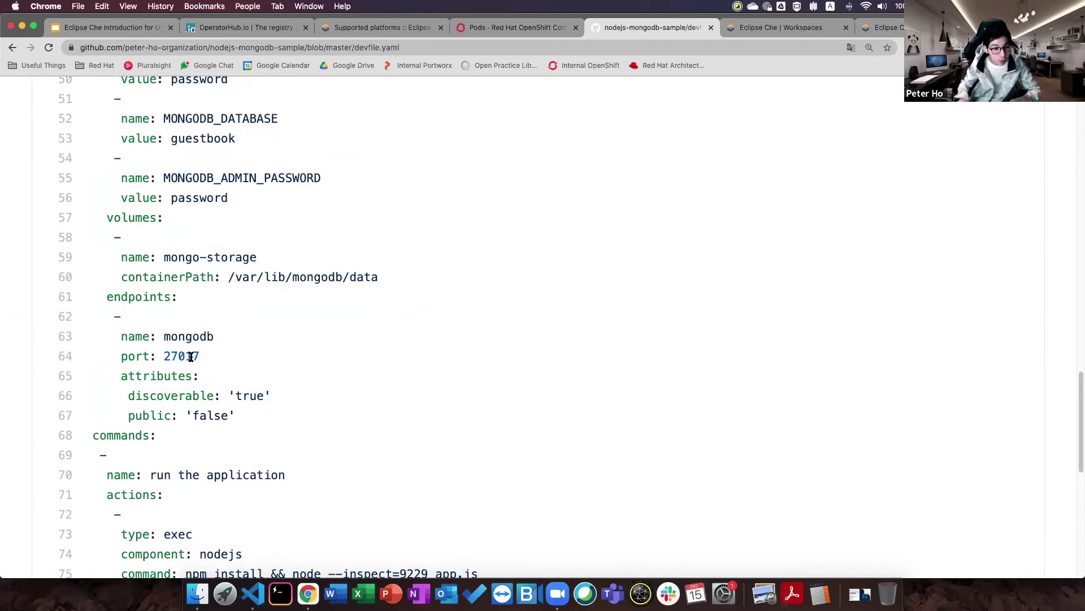
{"action": "scroll", "coordinate": [205, 354], "scroll_direction": "down", "scroll_amount": 2}
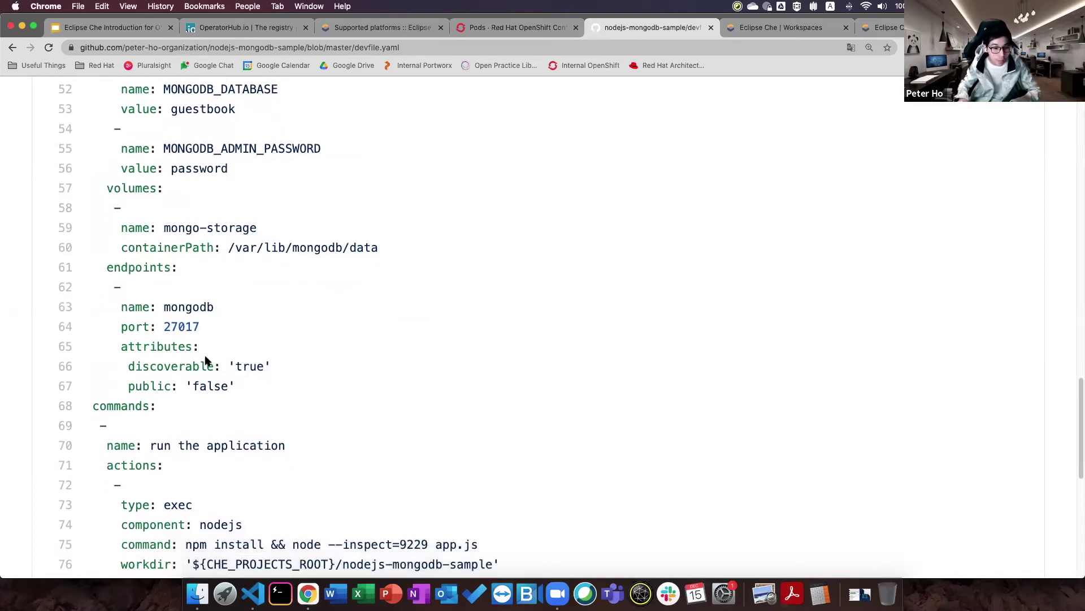
{"action": "left_click", "coordinate": [205, 372]}
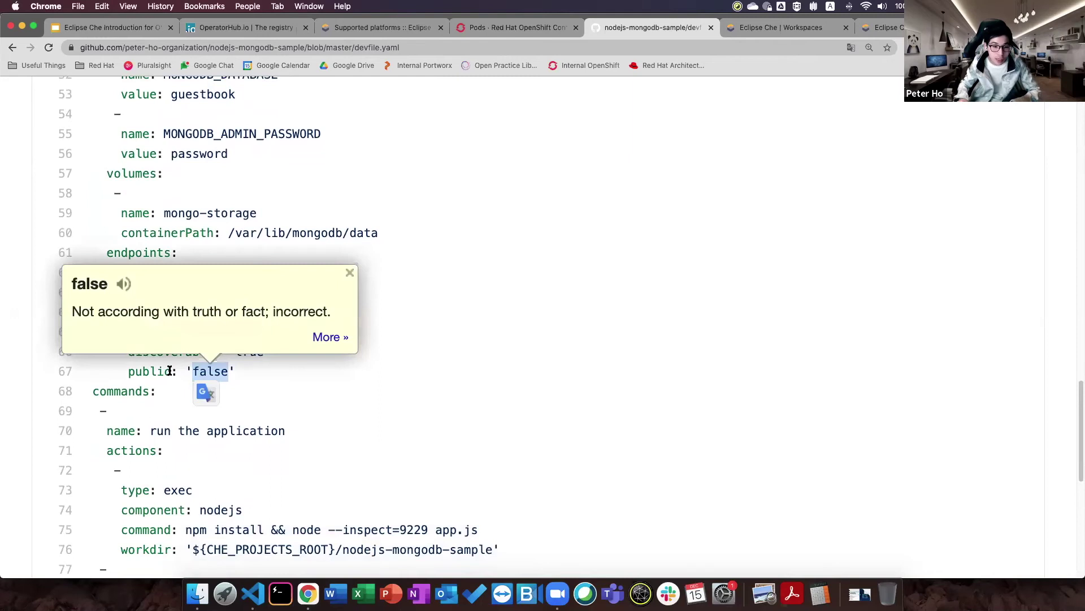
{"action": "left_click", "coordinate": [170, 370]}
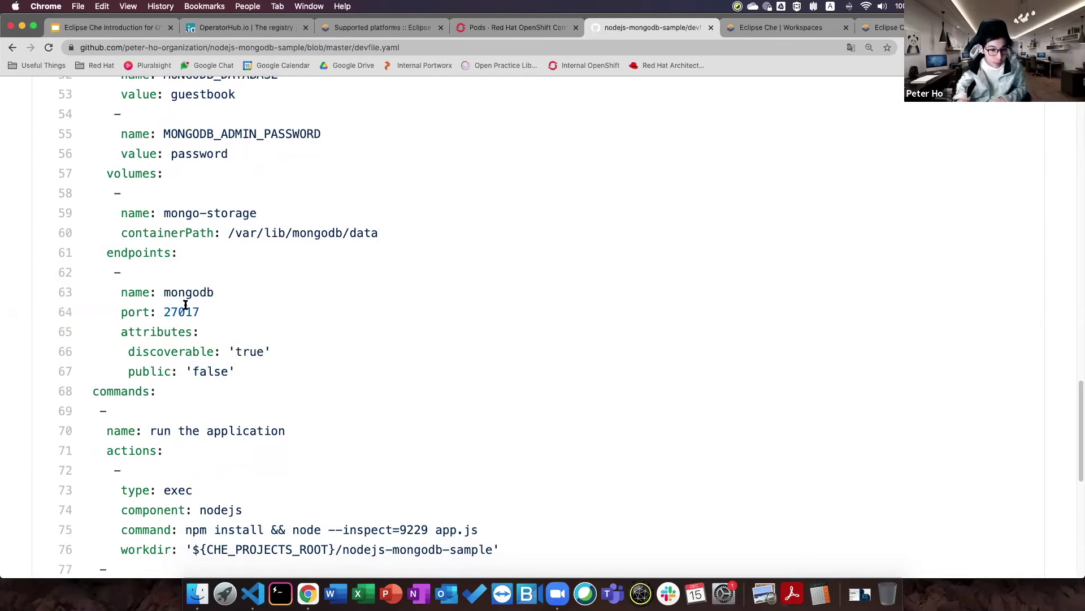
Step: Examine the start of the devfile's commands section and review the preceding projects and components sections
{"action": "scroll", "coordinate": [215, 319], "scroll_direction": "down", "scroll_amount": 5}
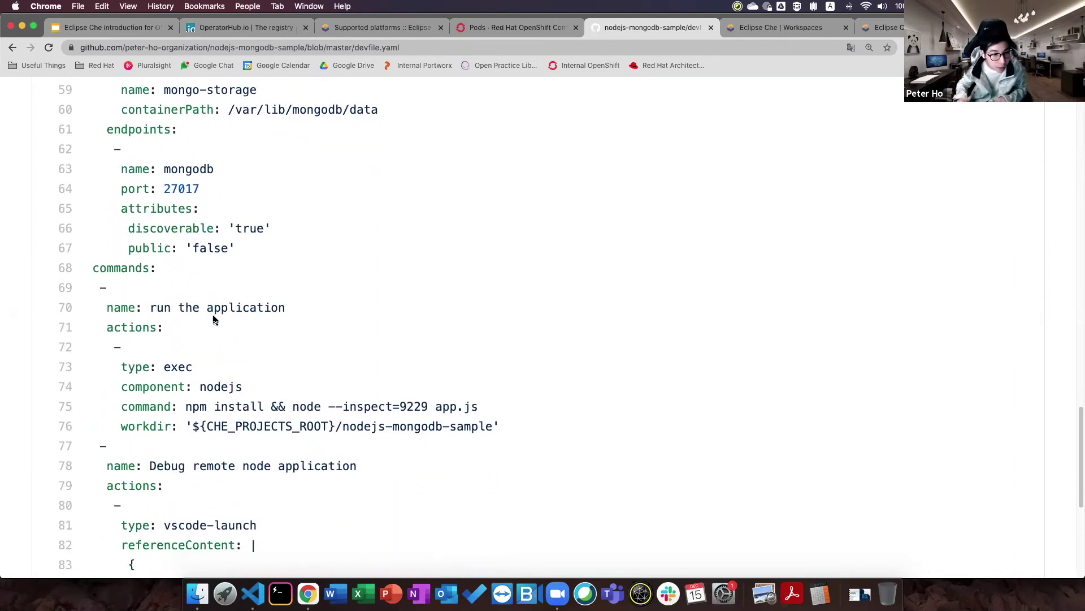
{"action": "triple_click", "coordinate": [125, 268]}
{"action": "scroll", "coordinate": [162, 268], "scroll_direction": "down", "scroll_amount": 2}
{"action": "left_click_drag", "start_coordinate": [161, 268], "coordinate": [154, 233]}
{"action": "double_click", "coordinate": [126, 230]}
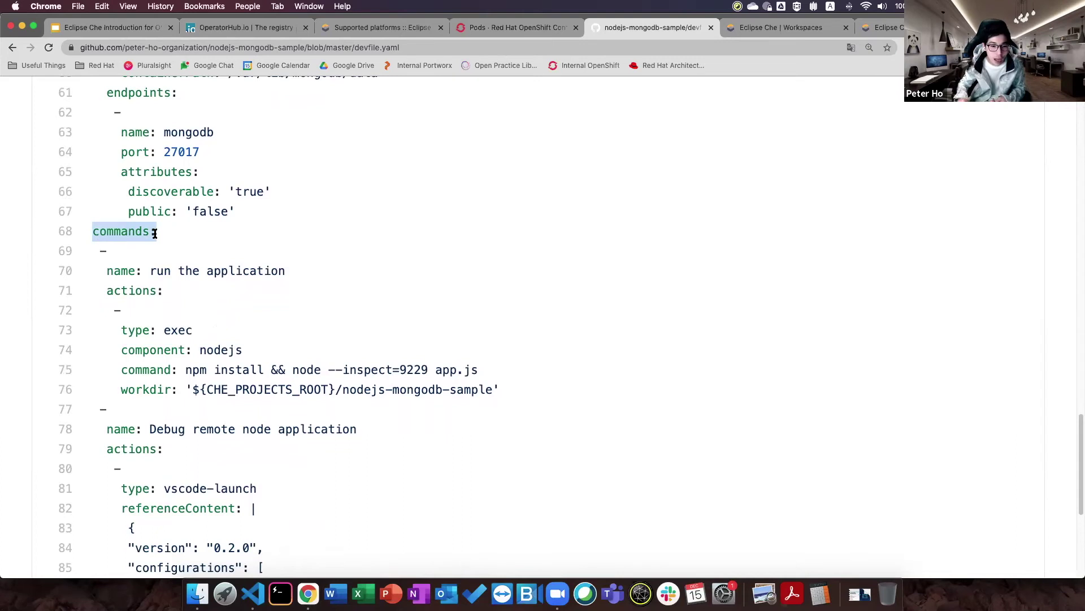
{"action": "scroll", "coordinate": [155, 233], "scroll_direction": "up", "scroll_amount": 20}
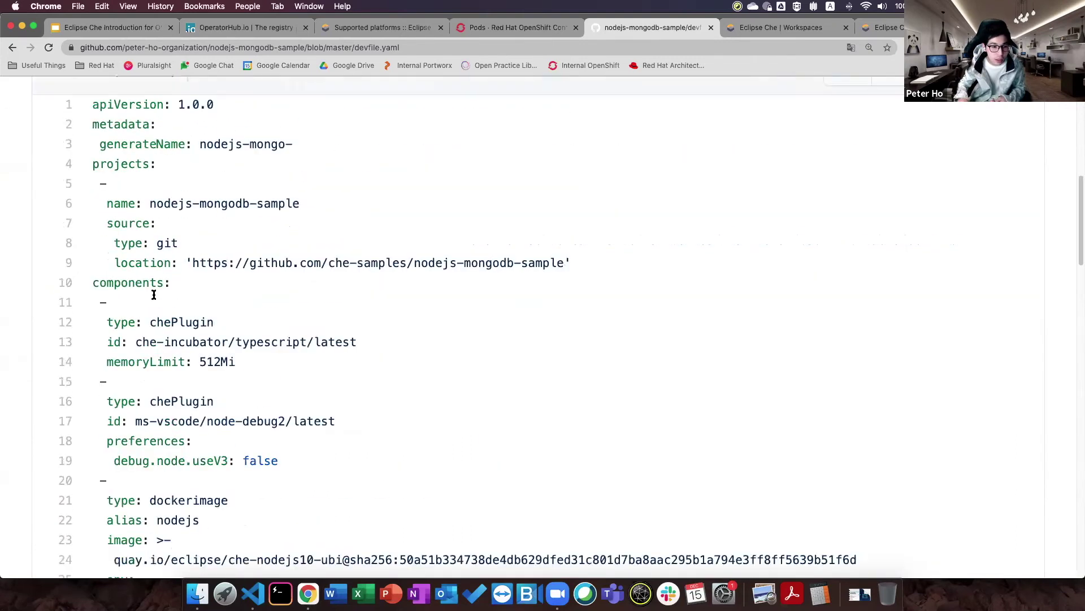
{"action": "scroll", "coordinate": [107, 327], "scroll_direction": "down", "scroll_amount": 4}
{"action": "scroll", "coordinate": [111, 327], "scroll_direction": "down", "scroll_amount": 15}
{"action": "scroll", "coordinate": [135, 268], "scroll_direction": "down", "scroll_amount": 5}
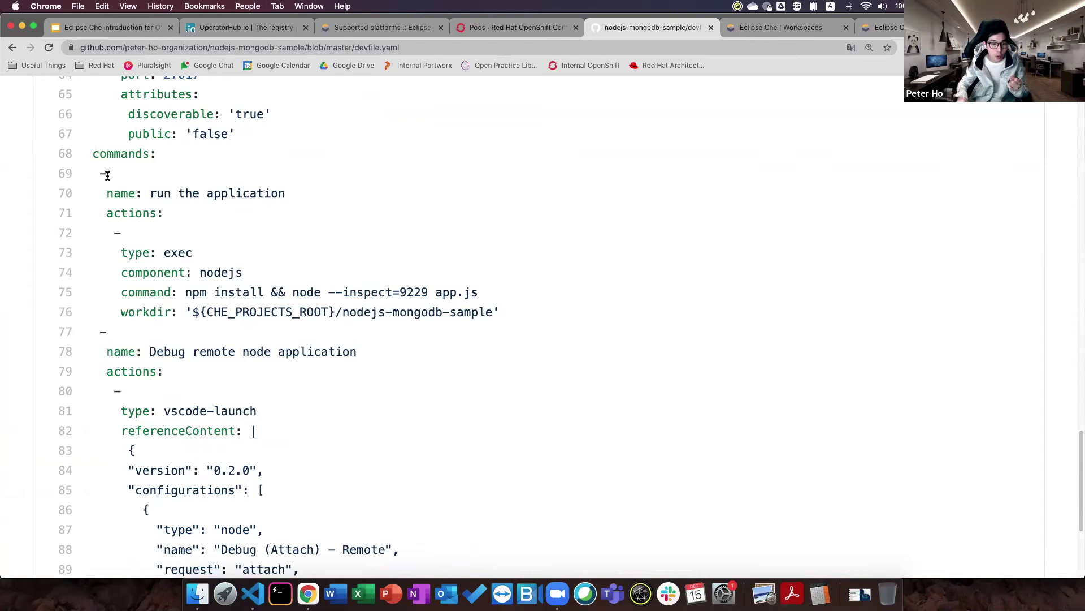
Step: Examine the "run the application" and "Debug remote node application" entries in the commands section
{"action": "left_click_drag", "start_coordinate": [104, 174], "coordinate": [498, 312]}
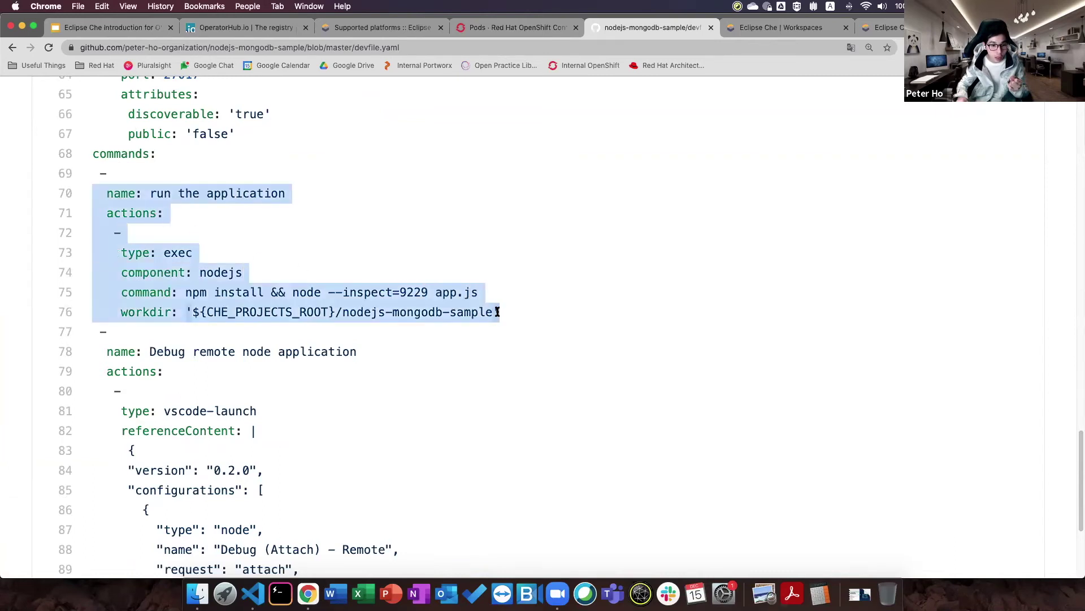
{"action": "scroll", "coordinate": [203, 349], "scroll_direction": "down", "scroll_amount": 4}
{"action": "left_click_drag", "start_coordinate": [101, 331], "coordinate": [211, 415]}
{"action": "scroll", "coordinate": [235, 360], "scroll_direction": "up", "scroll_amount": 3}
{"action": "left_click", "coordinate": [194, 175]}
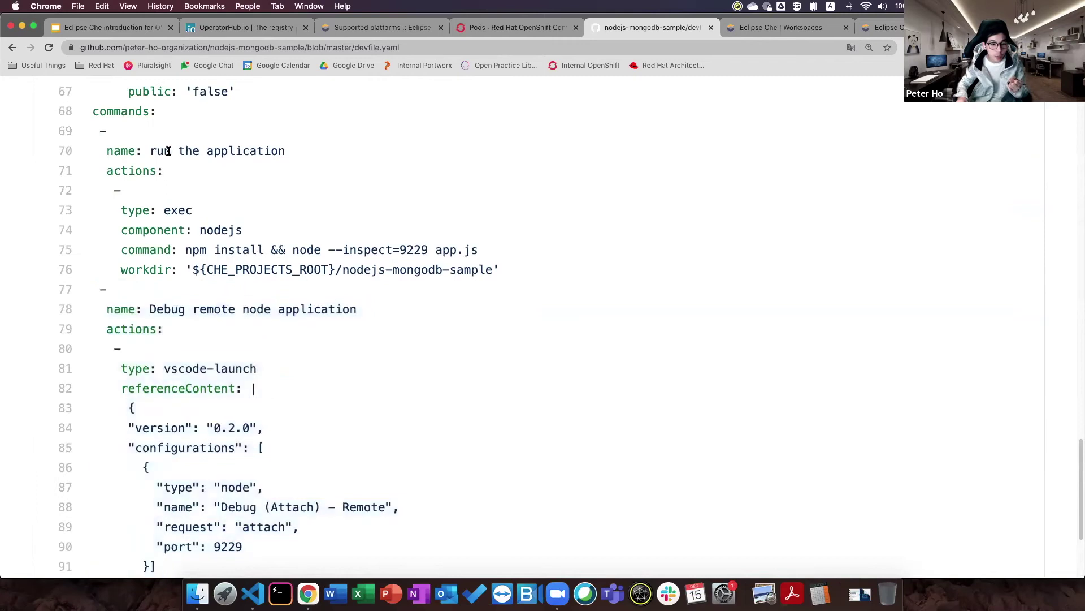
Step: Examine the name and exec action of the "run the application" command
{"action": "left_click_drag", "start_coordinate": [170, 151], "coordinate": [273, 149]}
{"action": "left_click", "coordinate": [209, 204]}
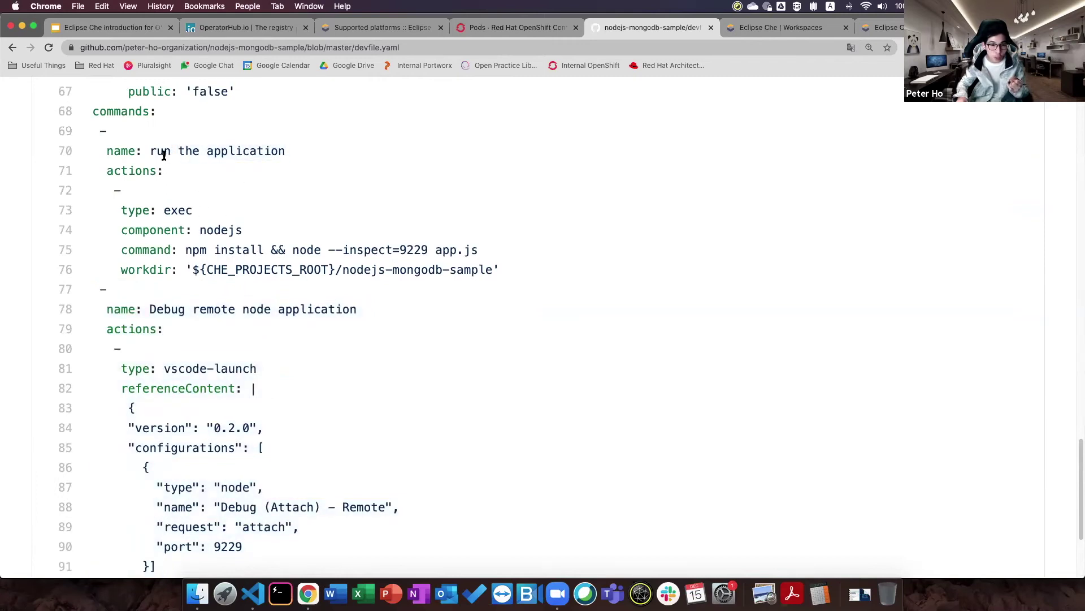
{"action": "left_click_drag", "start_coordinate": [161, 153], "coordinate": [269, 152]}
{"action": "left_click", "coordinate": [269, 153]}
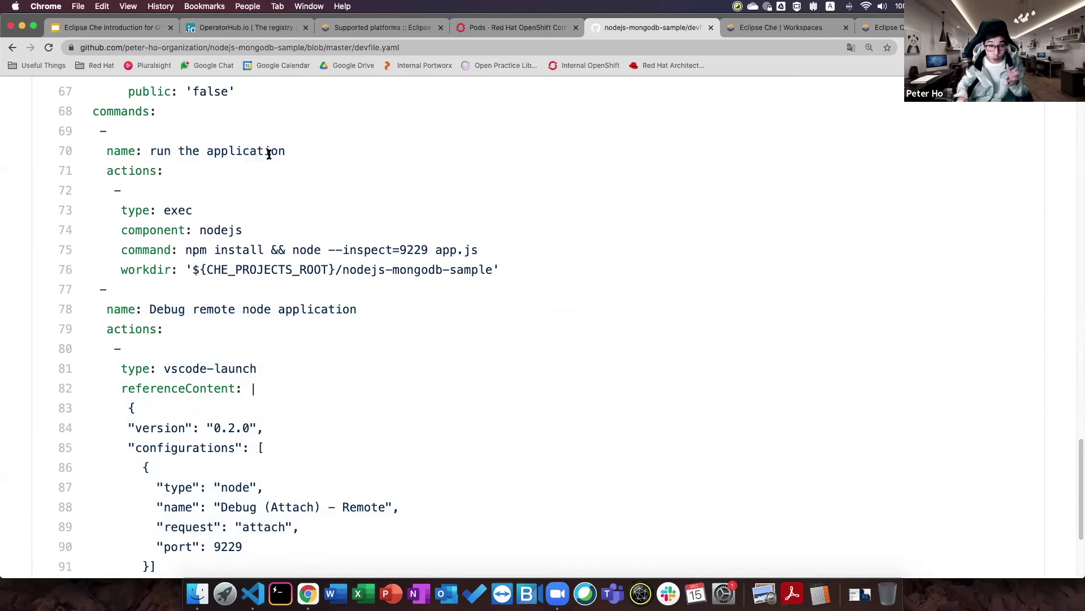
Step: Examine the command line and the workdir of the "run the application" exec action
{"action": "left_click_drag", "start_coordinate": [186, 250], "coordinate": [488, 257]}
{"action": "left_click_drag", "start_coordinate": [293, 250], "coordinate": [460, 258]}
{"action": "left_click", "coordinate": [395, 255]}
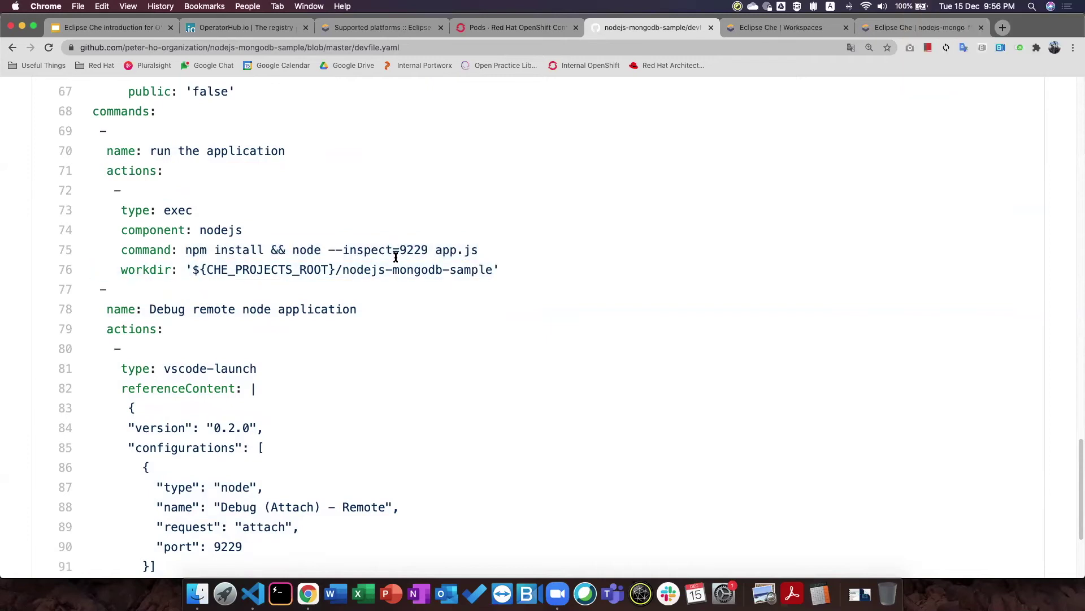
{"action": "double_click", "coordinate": [211, 271]}
{"action": "left_click_drag", "start_coordinate": [211, 272], "coordinate": [453, 269]}
{"action": "left_click", "coordinate": [453, 269]}
{"action": "left_click", "coordinate": [206, 223]}
{"action": "left_click", "coordinate": [177, 210]}
Step: Examine the "Debug remote node application" command, including its name, vscode-launch type and the port in its reference content
{"action": "scroll", "coordinate": [215, 266], "scroll_direction": "down", "scroll_amount": 3}
{"action": "double_click", "coordinate": [169, 234]}
{"action": "left_click_drag", "start_coordinate": [182, 233], "coordinate": [308, 252]}
{"action": "left_click", "coordinate": [191, 287]}
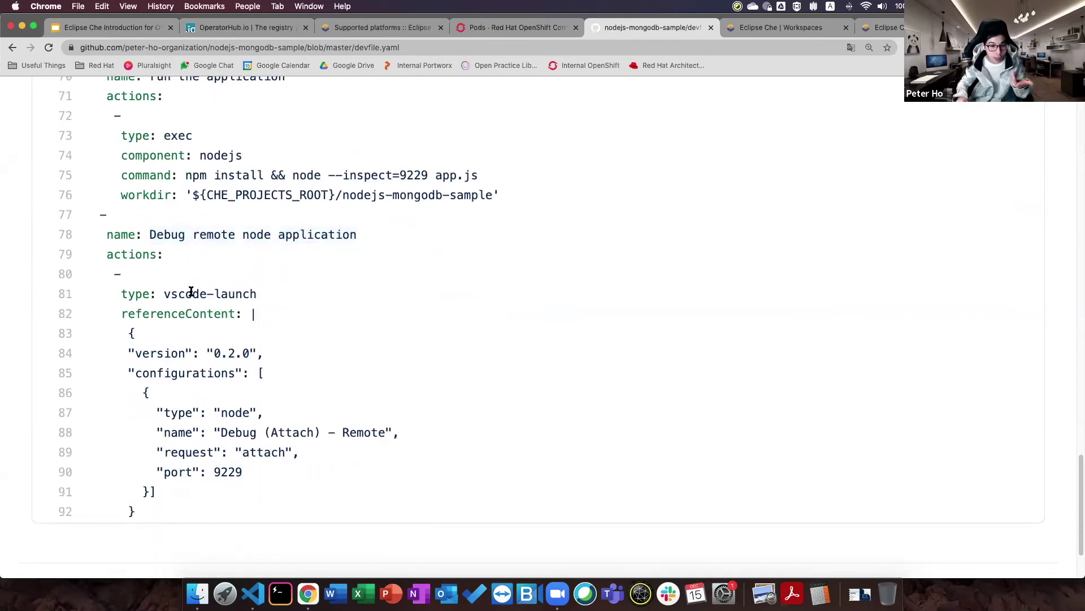
{"action": "double_click", "coordinate": [185, 293]}
{"action": "left_click_drag", "start_coordinate": [186, 293], "coordinate": [269, 308]}
{"action": "left_click", "coordinate": [237, 294]}
{"action": "scroll", "coordinate": [260, 303], "scroll_direction": "up", "scroll_amount": 2}
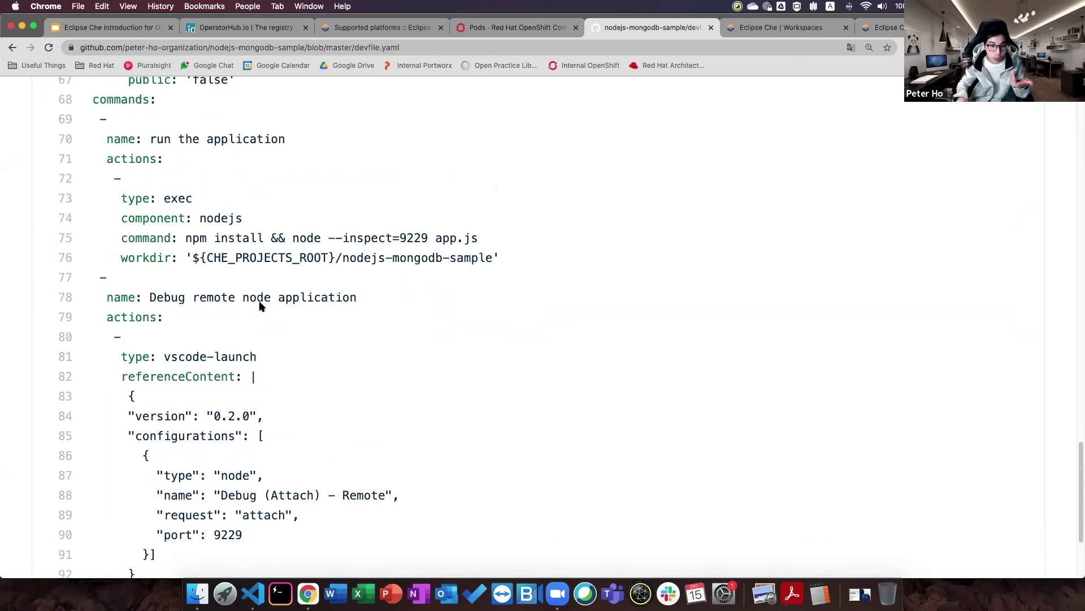
{"action": "scroll", "coordinate": [260, 304], "scroll_direction": "down", "scroll_amount": 5}
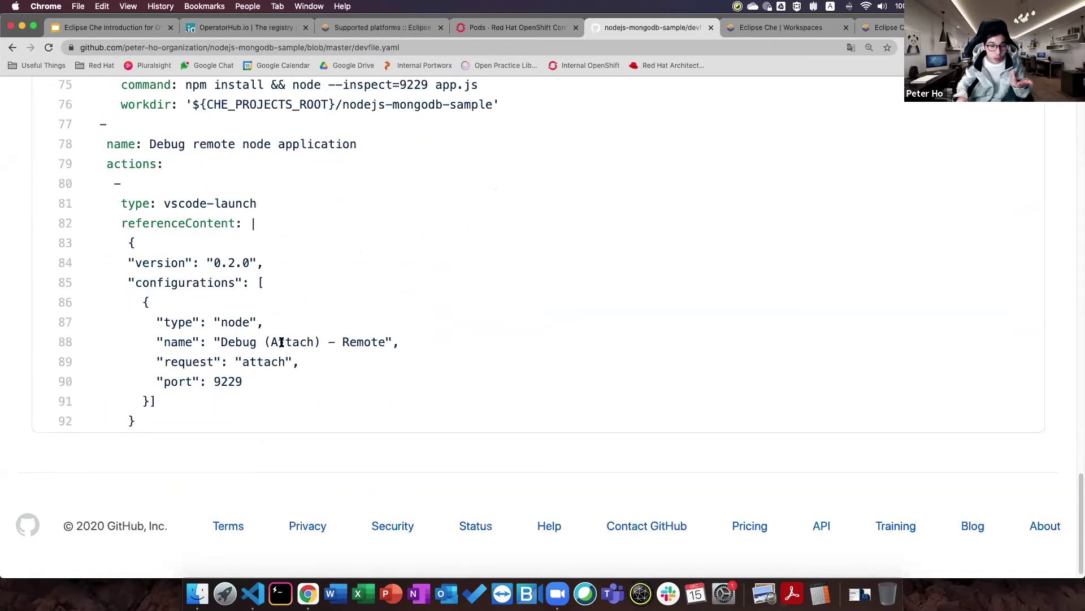
{"action": "double_click", "coordinate": [227, 382]}
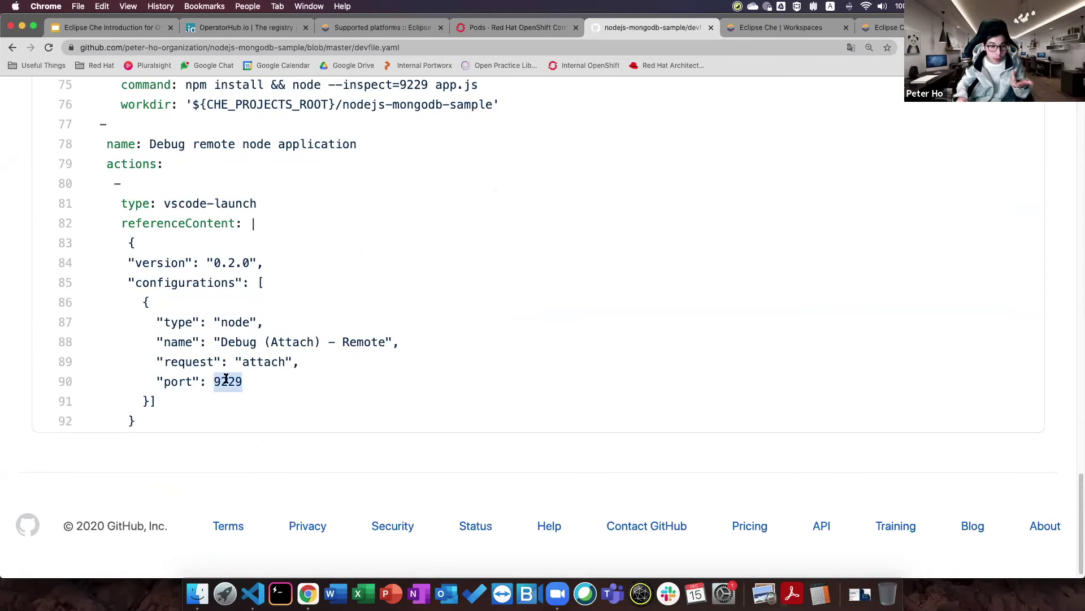
{"action": "left_click", "coordinate": [276, 382]}
{"action": "scroll", "coordinate": [274, 383], "scroll_direction": "up", "scroll_amount": 5}
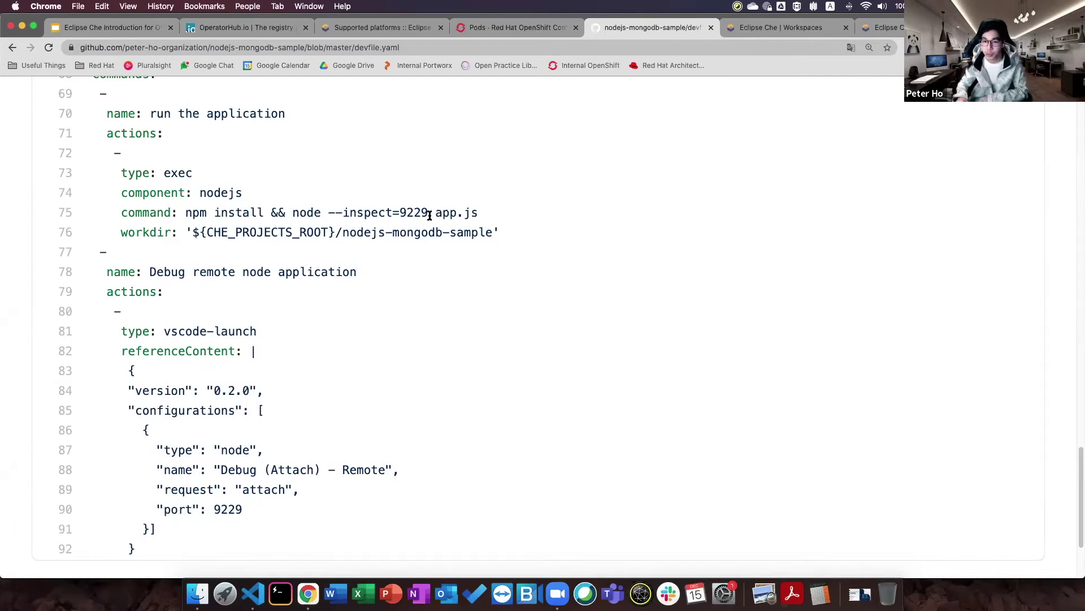
Step: Review the mongo component's environment, volume and endpoint settings together with the two entries in the commands section
{"action": "scroll", "coordinate": [282, 345], "scroll_direction": "up", "scroll_amount": 10}
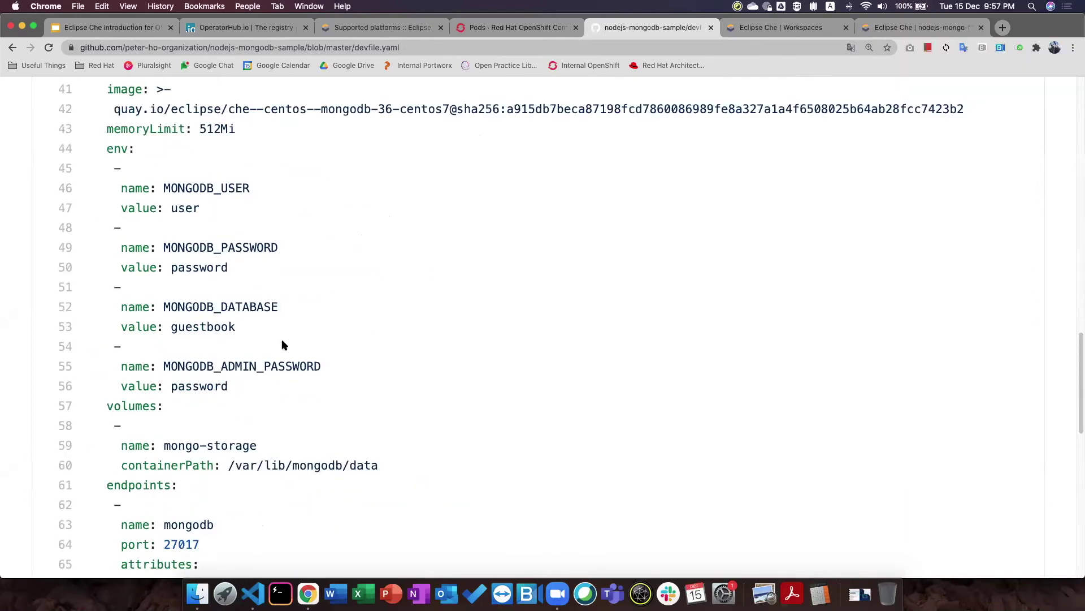
{"action": "scroll", "coordinate": [283, 341], "scroll_direction": "down", "scroll_amount": 15}
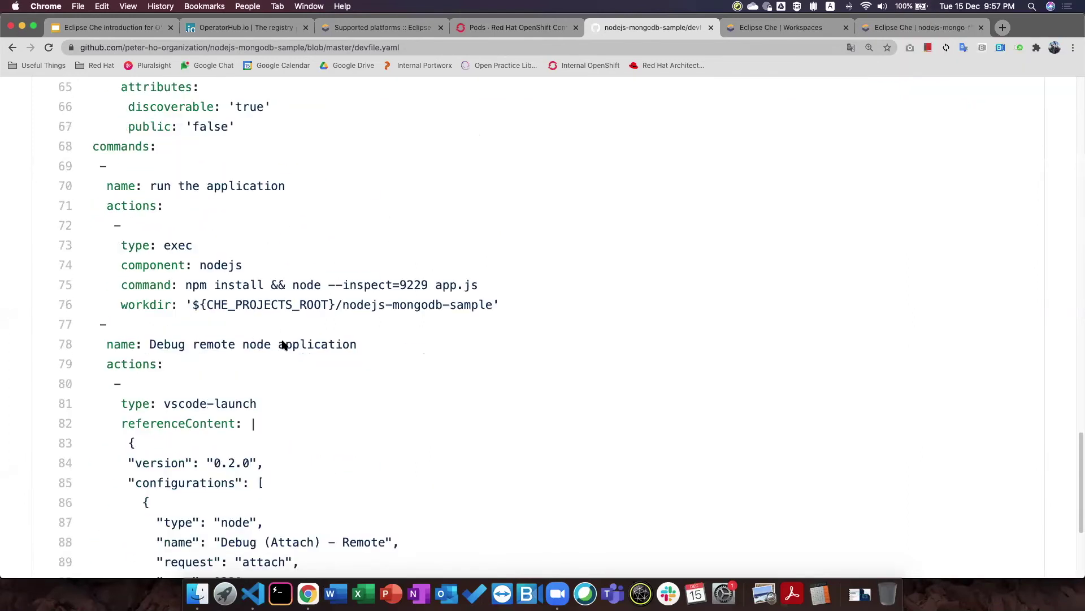
{"action": "scroll", "coordinate": [283, 344], "scroll_direction": "up", "scroll_amount": 3}
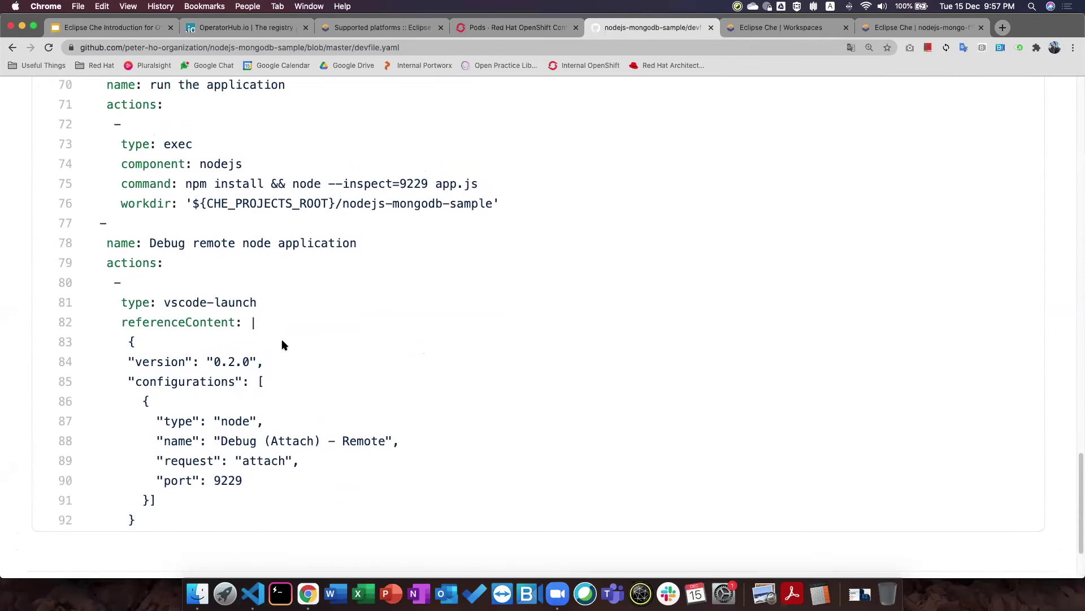
{"action": "scroll", "coordinate": [283, 344], "scroll_direction": "down", "scroll_amount": 1}
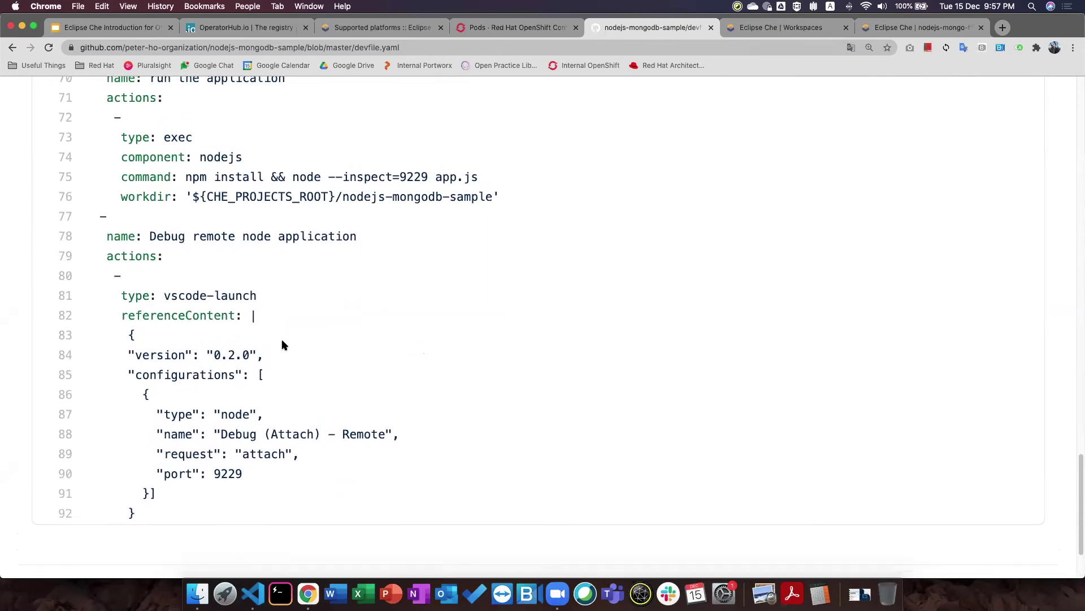
{"action": "scroll", "coordinate": [282, 342], "scroll_direction": "up", "scroll_amount": 2}
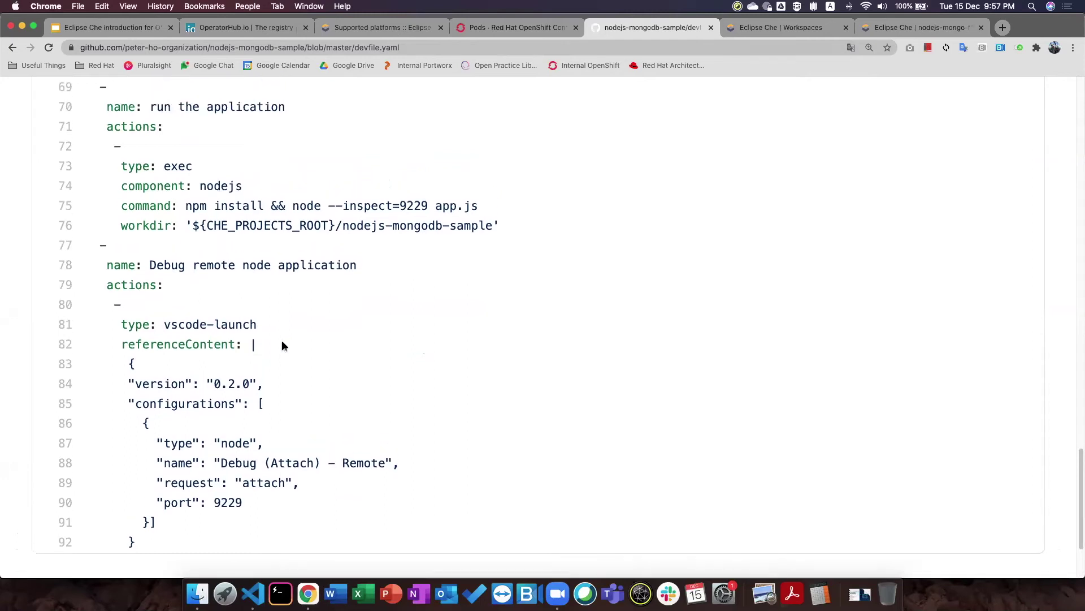
{"action": "scroll", "coordinate": [282, 340], "scroll_direction": "up", "scroll_amount": 1}
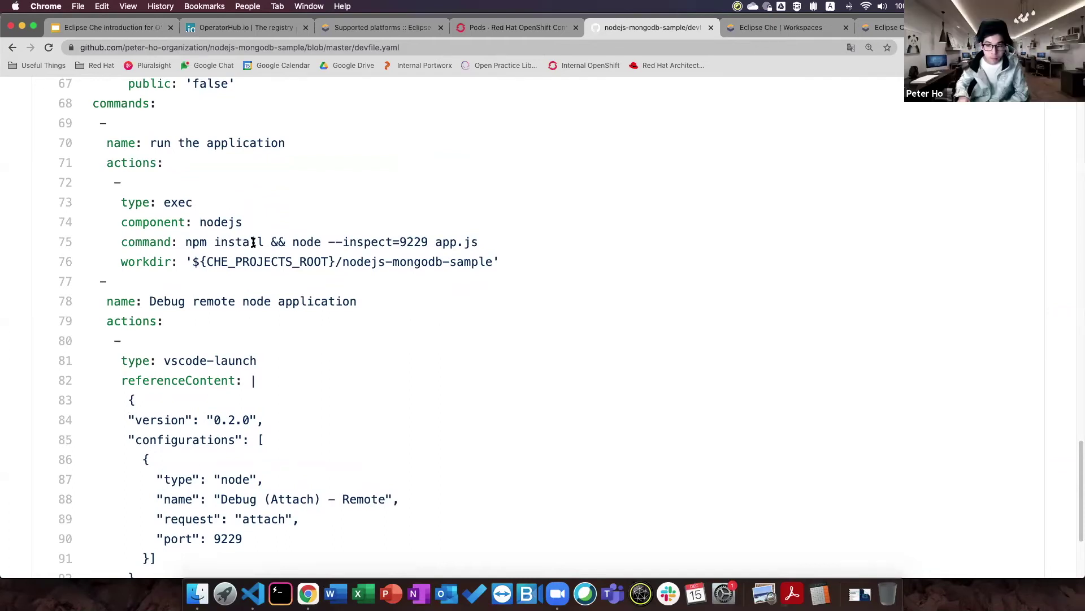
{"action": "scroll", "coordinate": [254, 242], "scroll_direction": "up", "scroll_amount": 5}
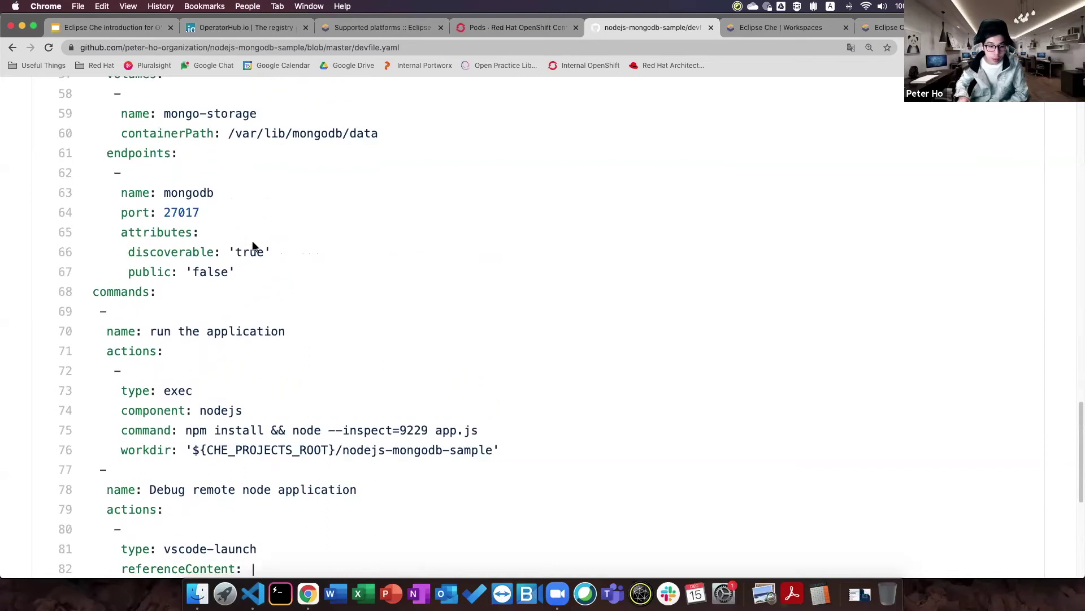
{"action": "scroll", "coordinate": [254, 234], "scroll_direction": "up", "scroll_amount": 1}
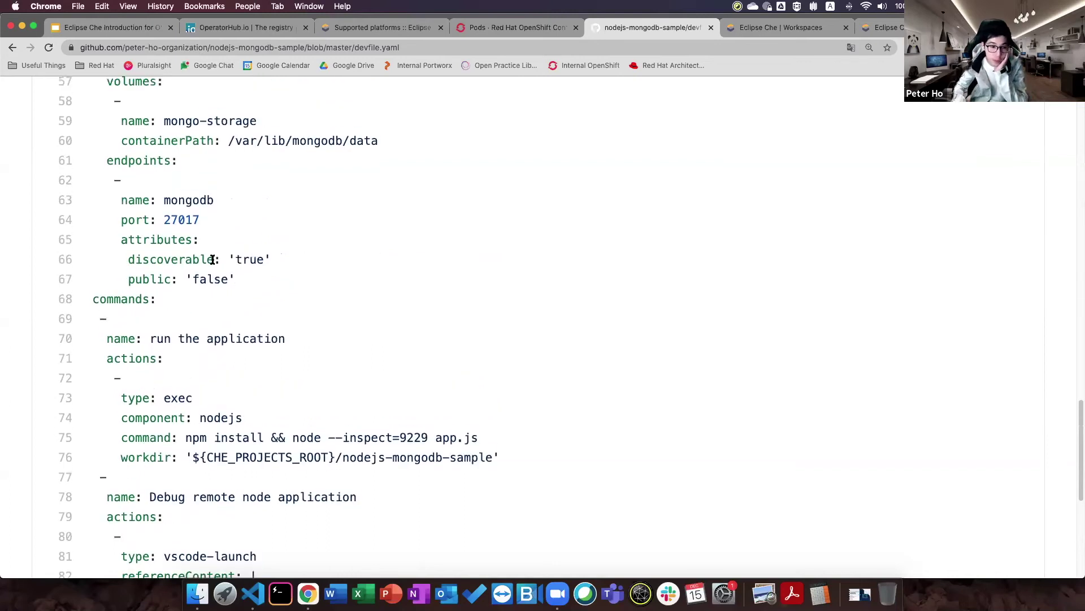
Step: Copy "npm install && node --inspect=9229 app.js" from the run command, paste it at the Hyper terminal prompt and return to the devfile in Chrome
{"action": "double_click", "coordinate": [202, 440]}
{"action": "left_click_drag", "start_coordinate": [202, 441], "coordinate": [509, 446]}
{"action": "key", "text": "super+c"}
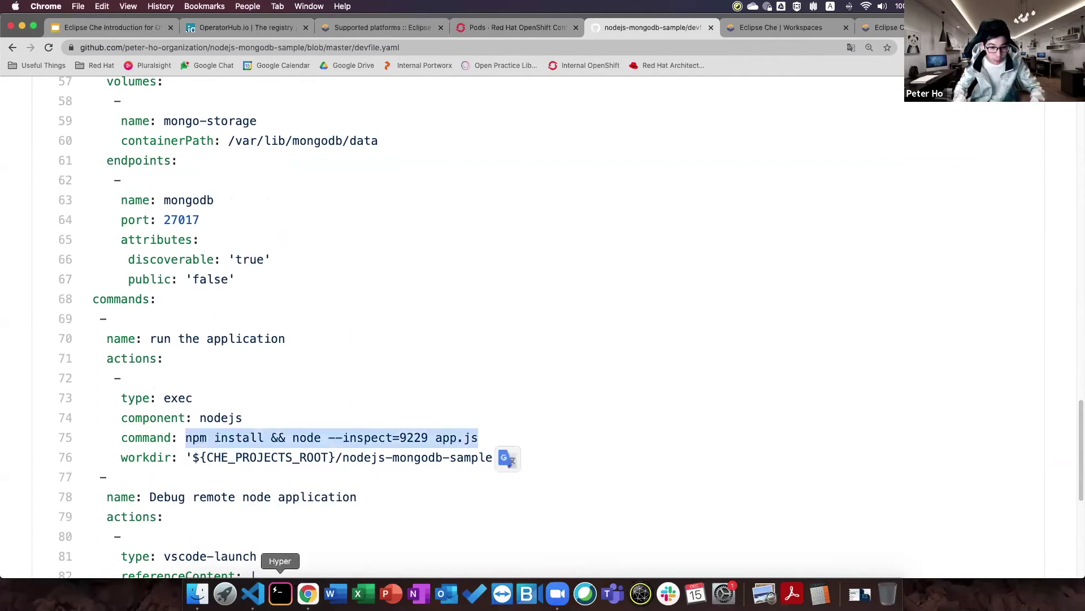
{"action": "left_click", "coordinate": [280, 591]}
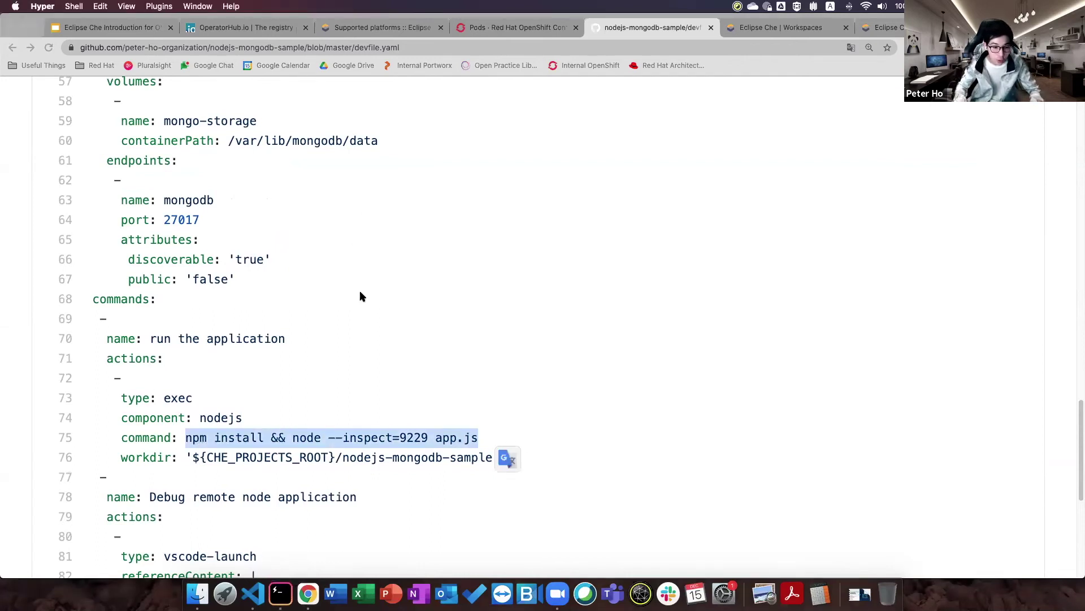
{"action": "left_click_drag", "start_coordinate": [365, 362], "coordinate": [567, 355]}
{"action": "key", "text": "super+v"}
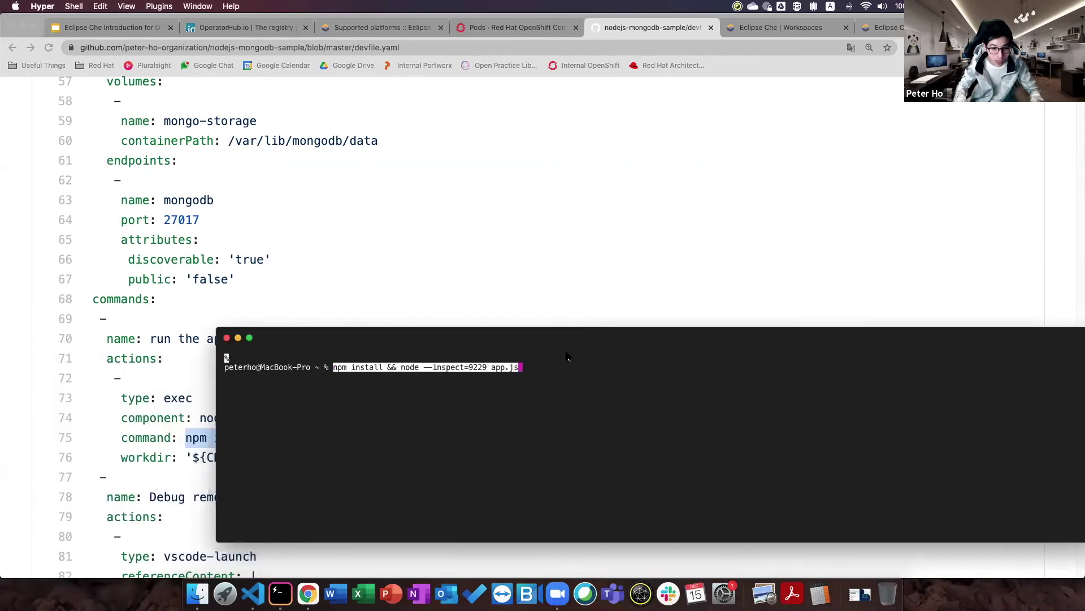
{"action": "key", "text": "super+Tab"}
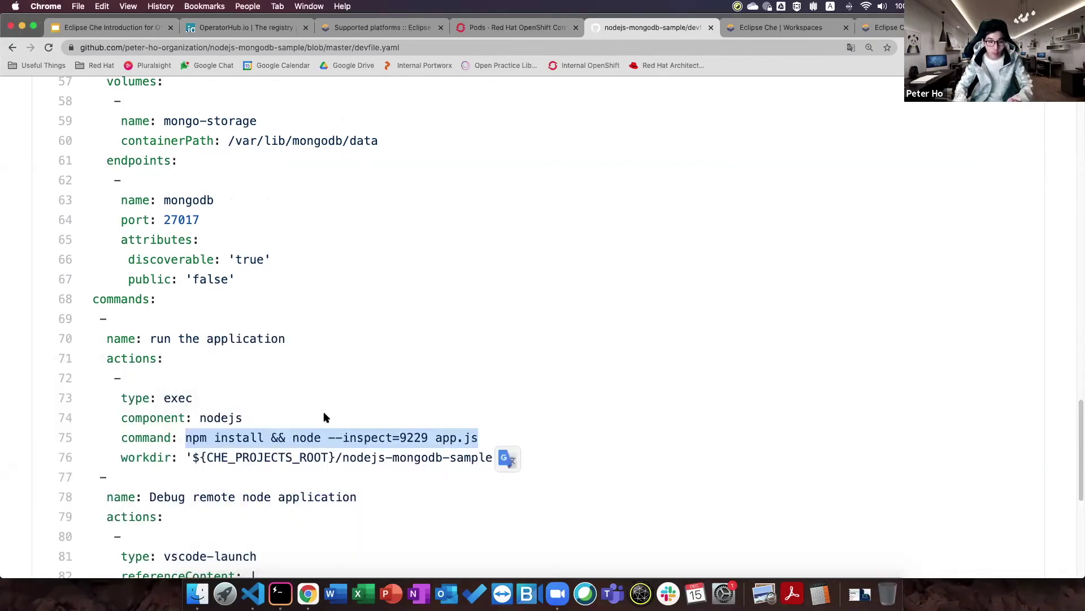
Step: Examine the component reference of the "run the application" action and the command it executes
{"action": "scroll", "coordinate": [324, 416], "scroll_direction": "down", "scroll_amount": 1}
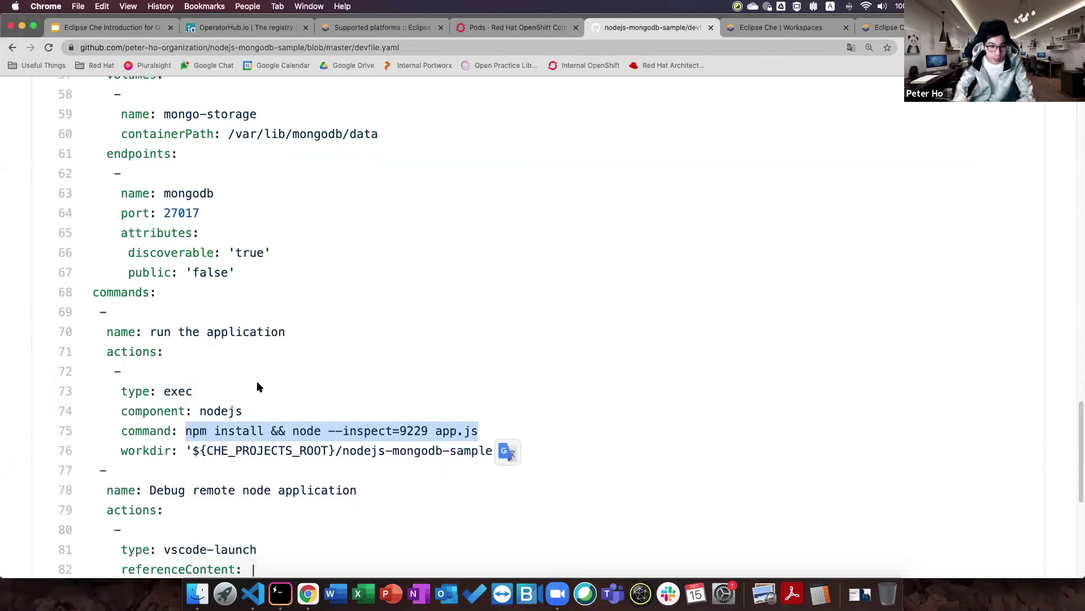
{"action": "triple_click", "coordinate": [206, 414]}
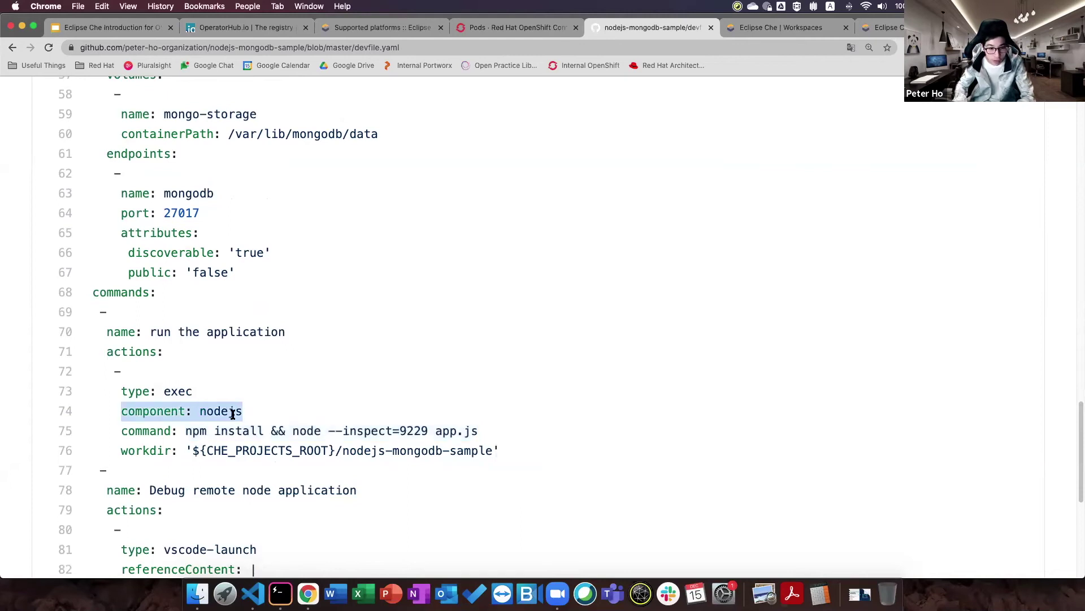
{"action": "left_click_drag", "start_coordinate": [187, 431], "coordinate": [473, 431]}
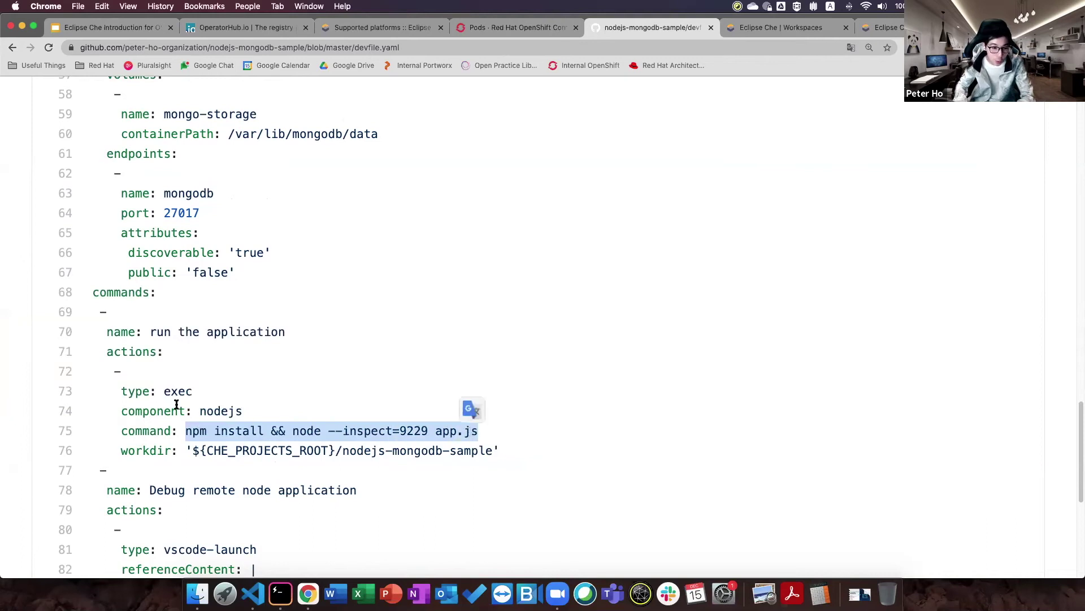
{"action": "left_click", "coordinate": [199, 409]}
{"action": "double_click", "coordinate": [215, 411]}
{"action": "left_click_drag", "start_coordinate": [211, 412], "coordinate": [136, 415]}
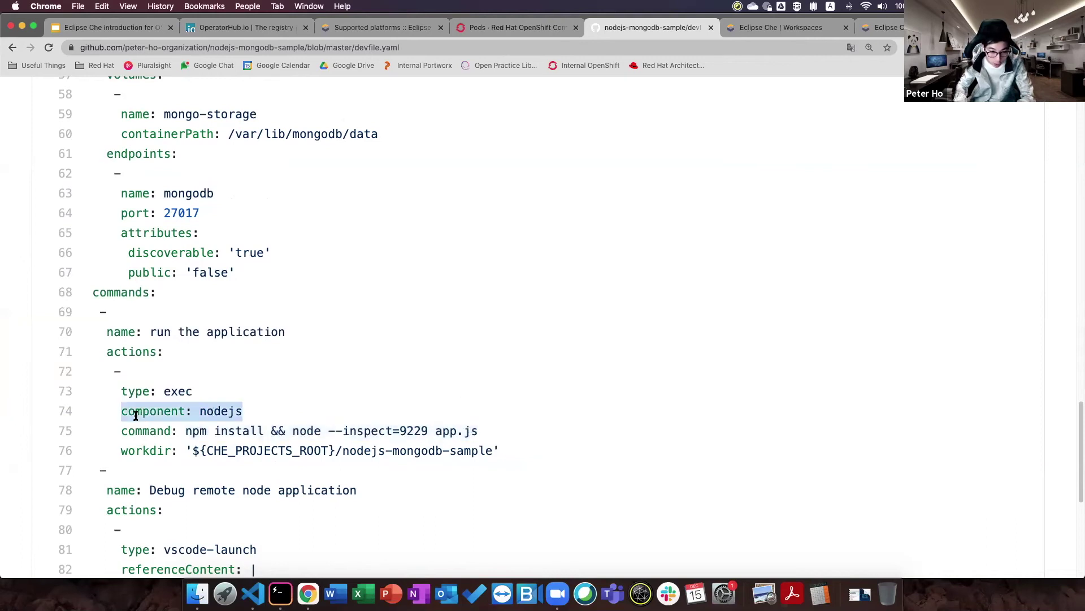
Step: Find the dockerimage component whose alias matches the nodejs component referenced by the run command
{"action": "scroll", "coordinate": [221, 415], "scroll_direction": "up", "scroll_amount": 15}
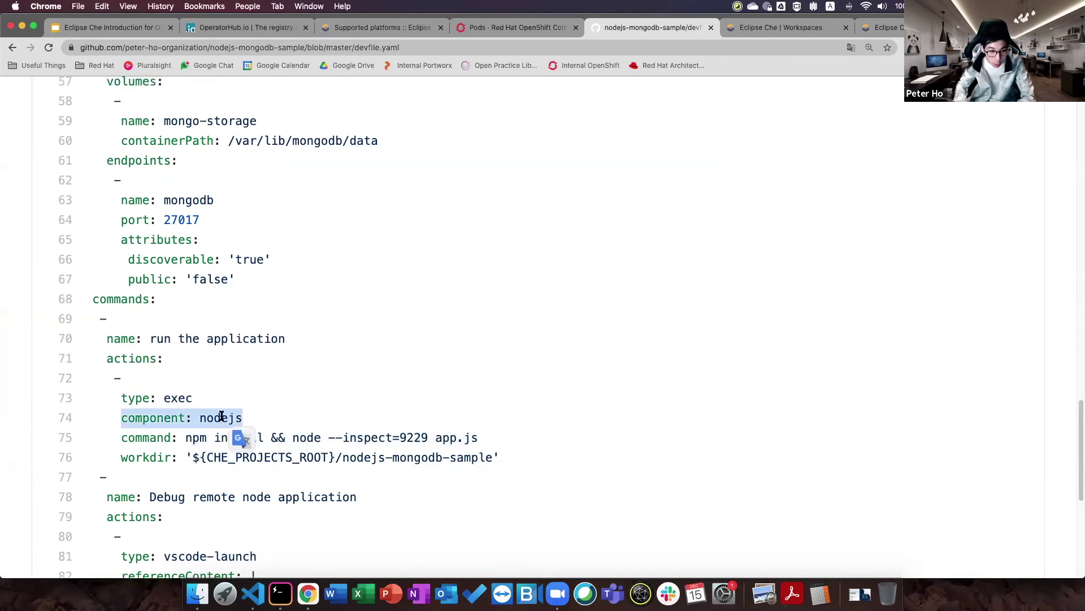
{"action": "scroll", "coordinate": [221, 415], "scroll_direction": "up", "scroll_amount": 2}
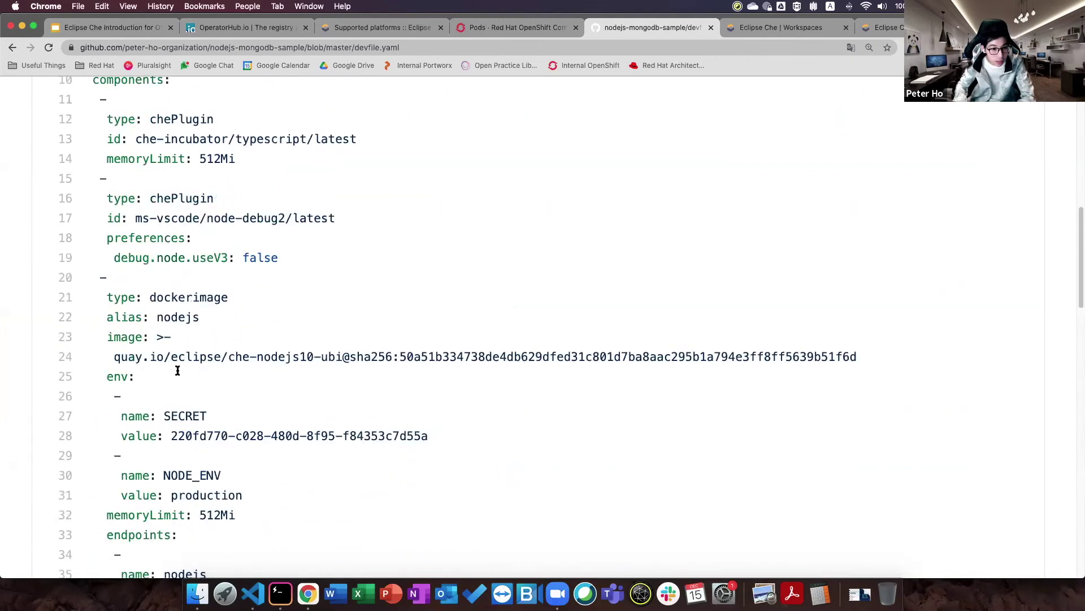
{"action": "triple_click", "coordinate": [123, 316]}
{"action": "scroll", "coordinate": [123, 315], "scroll_direction": "down", "scroll_amount": 1}
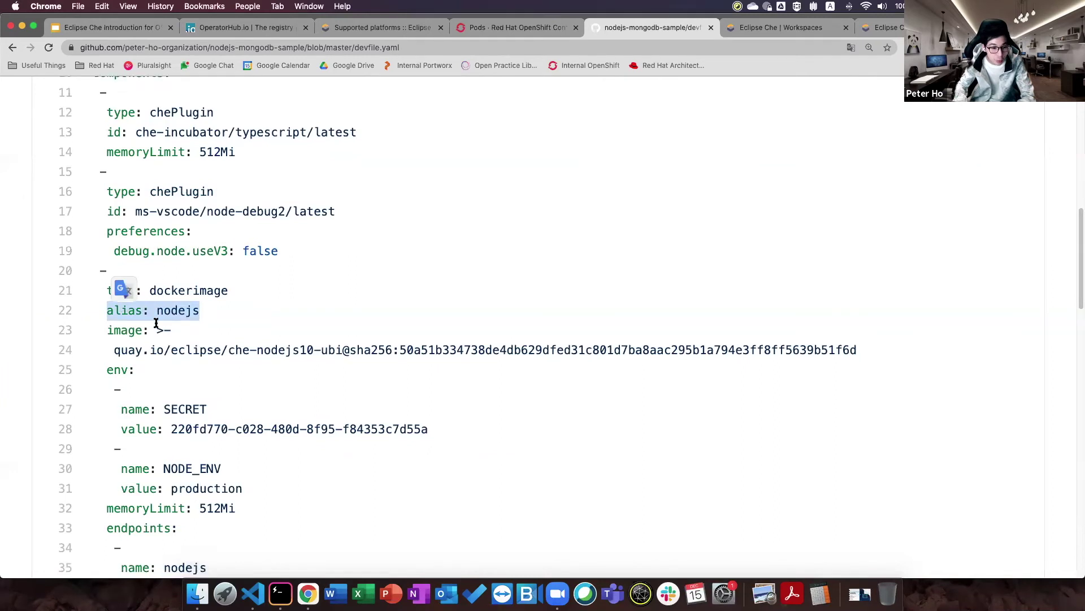
{"action": "left_click", "coordinate": [184, 301]}
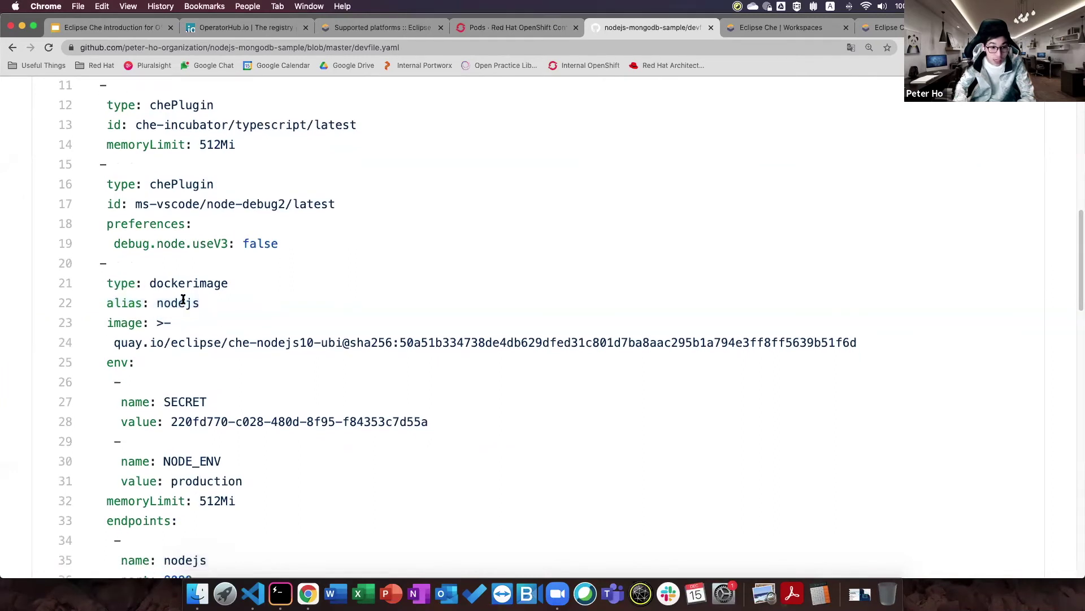
Step: Examine the env block of the nodejs dockerimage component, covering the SECRET and NODE_ENV variables
{"action": "left_click", "coordinate": [103, 362]}
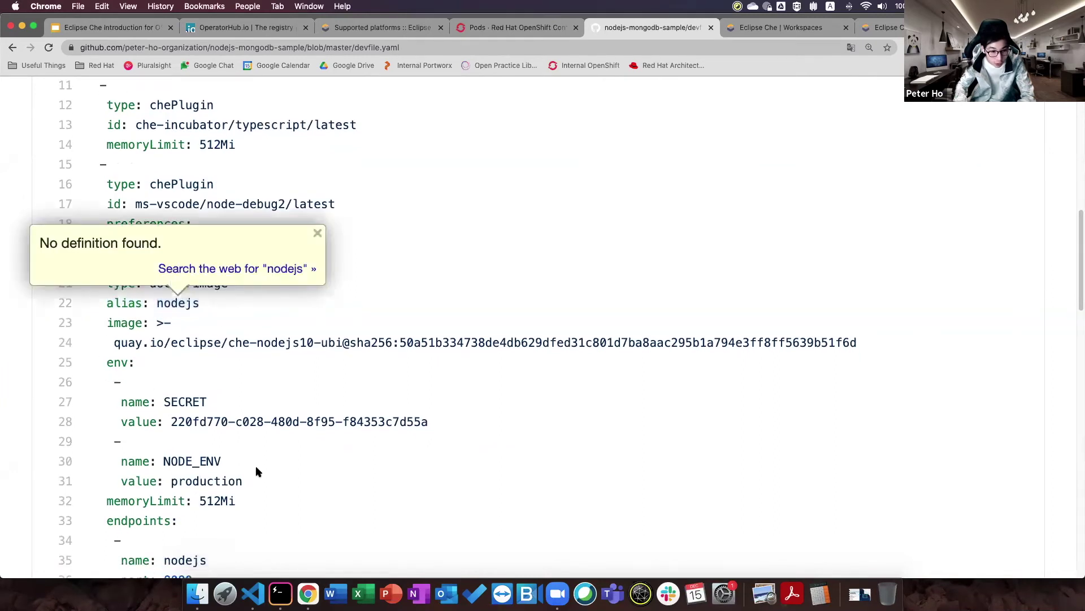
{"action": "left_click_drag", "start_coordinate": [244, 479], "coordinate": [130, 376]}
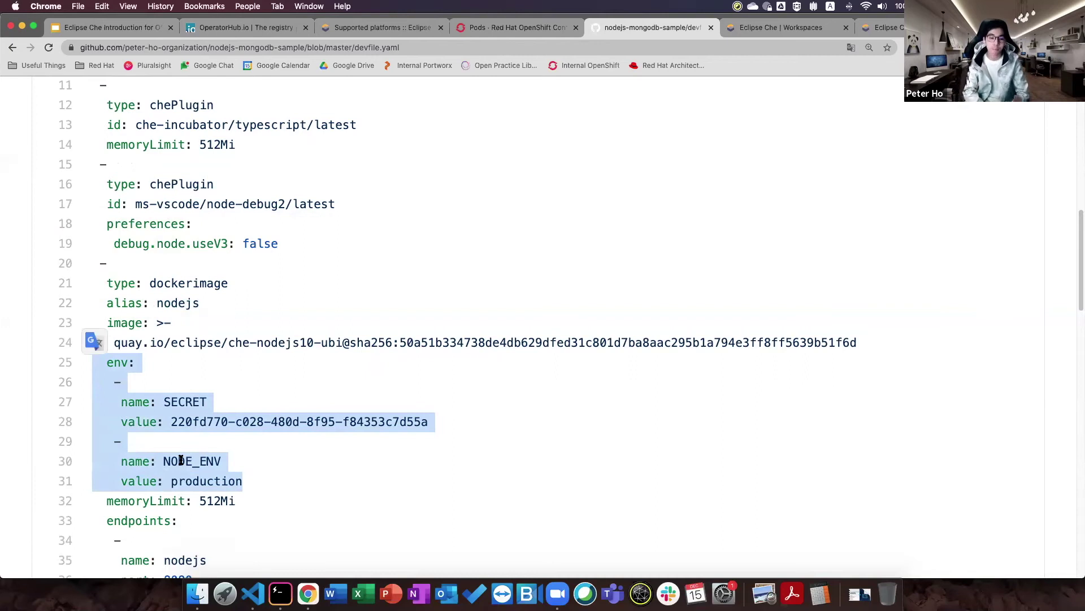
{"action": "double_click", "coordinate": [180, 301]}
{"action": "left_click", "coordinate": [116, 378]}
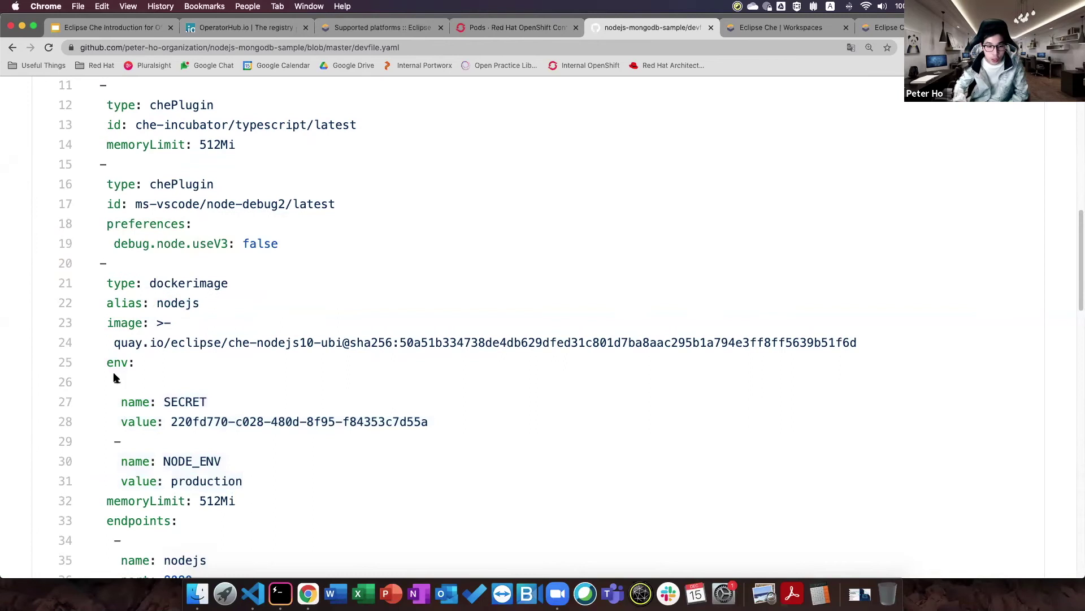
{"action": "left_click_drag", "start_coordinate": [115, 378], "coordinate": [225, 481]}
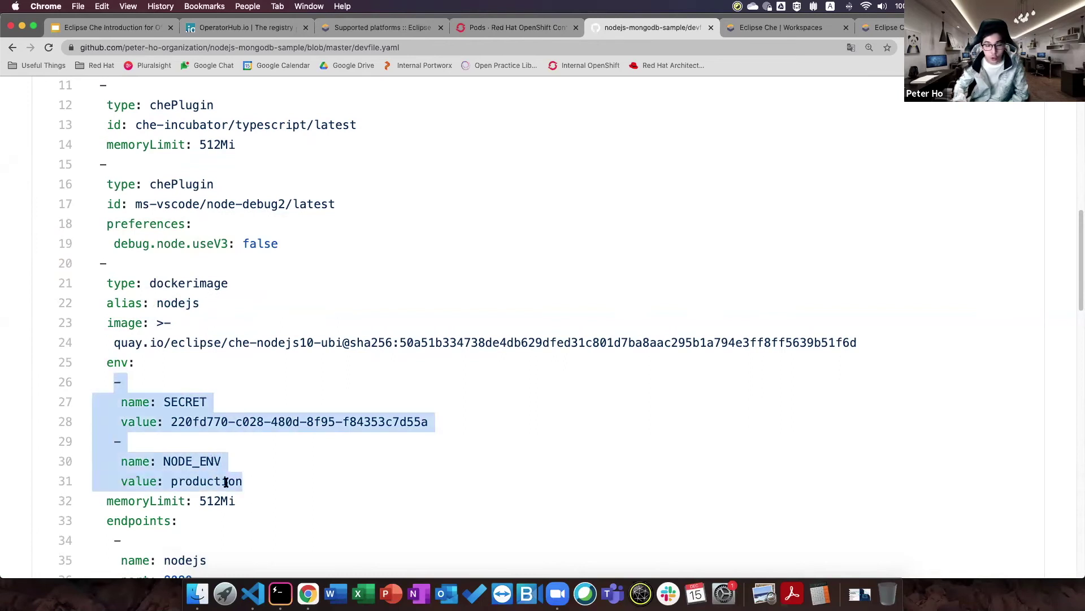
{"action": "left_click", "coordinate": [226, 481]}
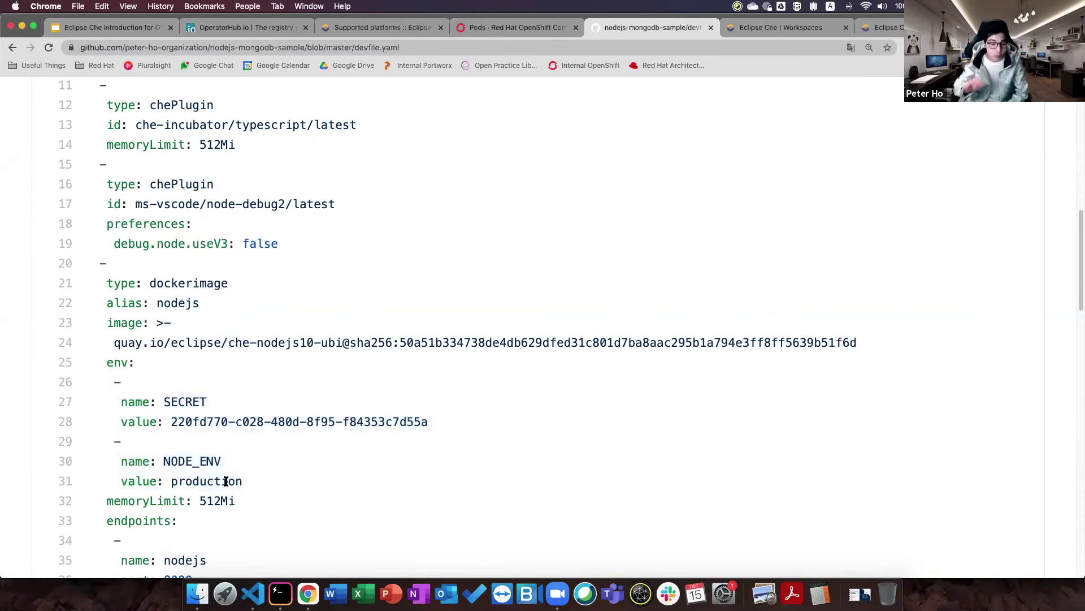
{"action": "left_click_drag", "start_coordinate": [104, 363], "coordinate": [230, 476]}
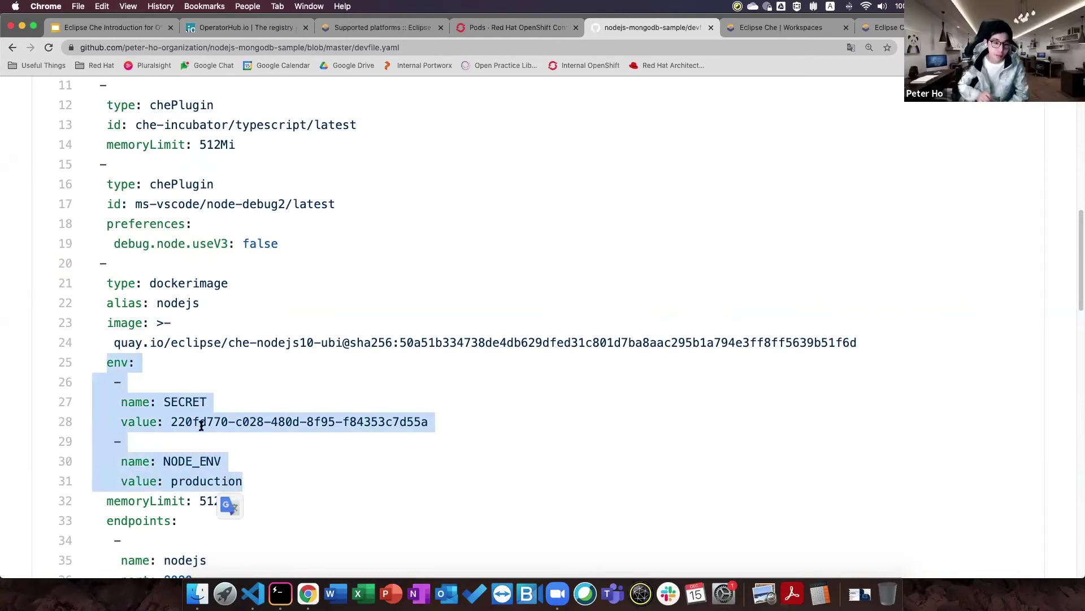
Step: Skim the mongo component and commands section once more and open the main page of the nodejs-mongodb-sample repository
{"action": "scroll", "coordinate": [238, 422], "scroll_direction": "down", "scroll_amount": 20}
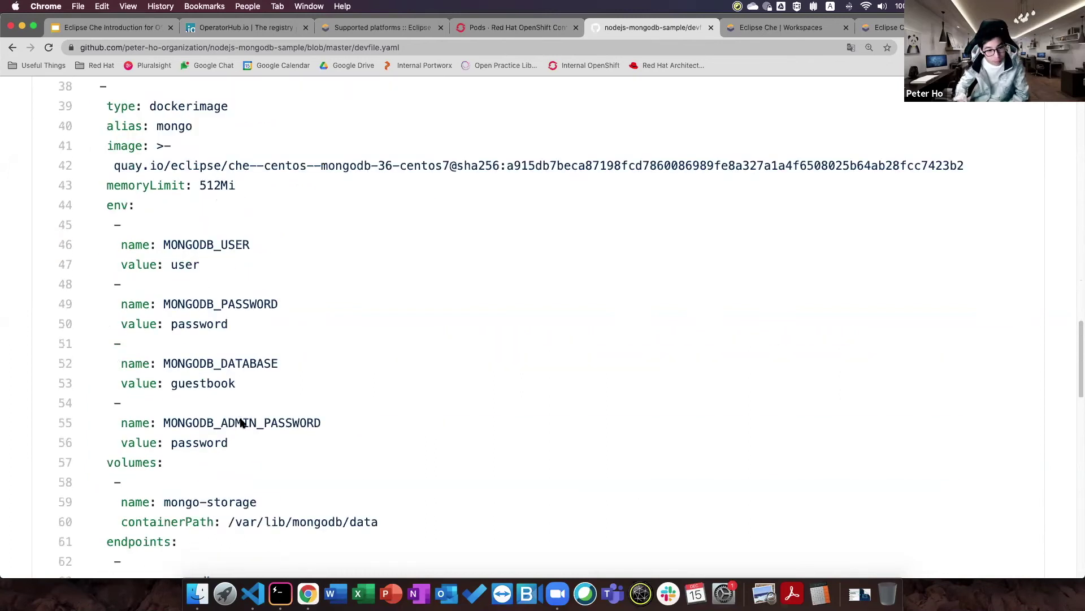
{"action": "scroll", "coordinate": [270, 400], "scroll_direction": "down", "scroll_amount": 5}
{"action": "scroll", "coordinate": [271, 402], "scroll_direction": "up", "scroll_amount": 7}
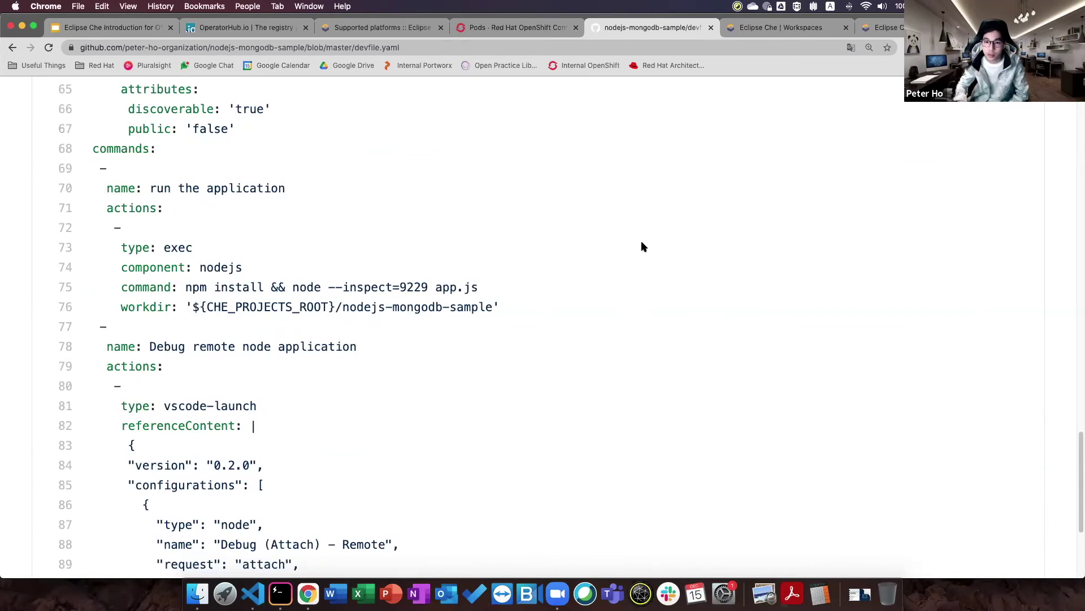
{"action": "scroll", "coordinate": [650, 283], "scroll_direction": "up", "scroll_amount": 20}
{"action": "scroll", "coordinate": [281, 258], "scroll_direction": "up", "scroll_amount": 5}
{"action": "left_click", "coordinate": [254, 225]}
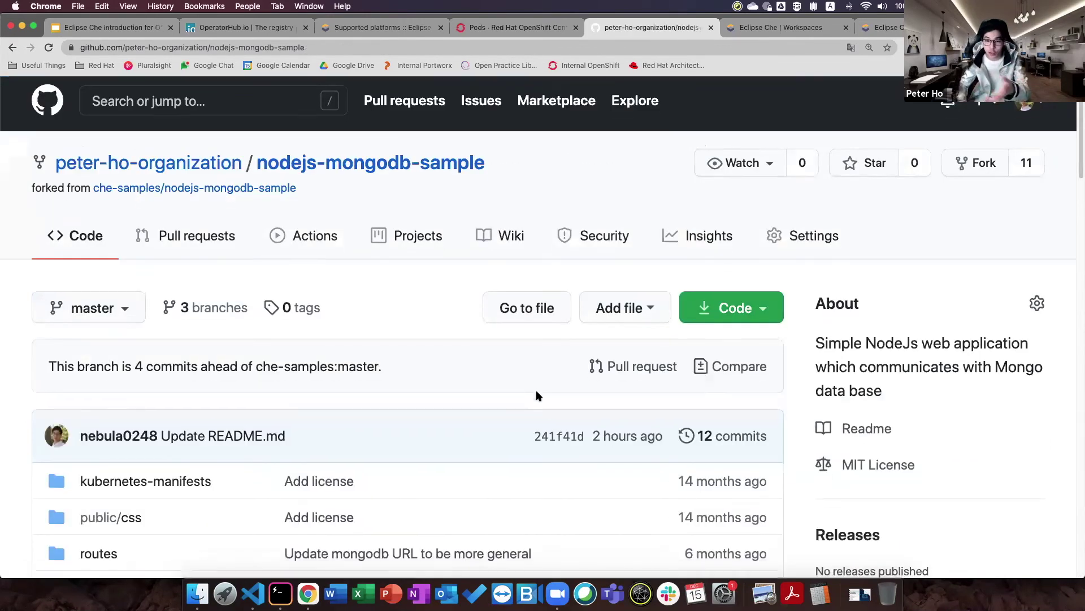
Step: Find the README section of the repository that covers coding via the Eclipse Che cloud-based IDE and read its heading
{"action": "scroll", "coordinate": [538, 390], "scroll_direction": "down", "scroll_amount": 10}
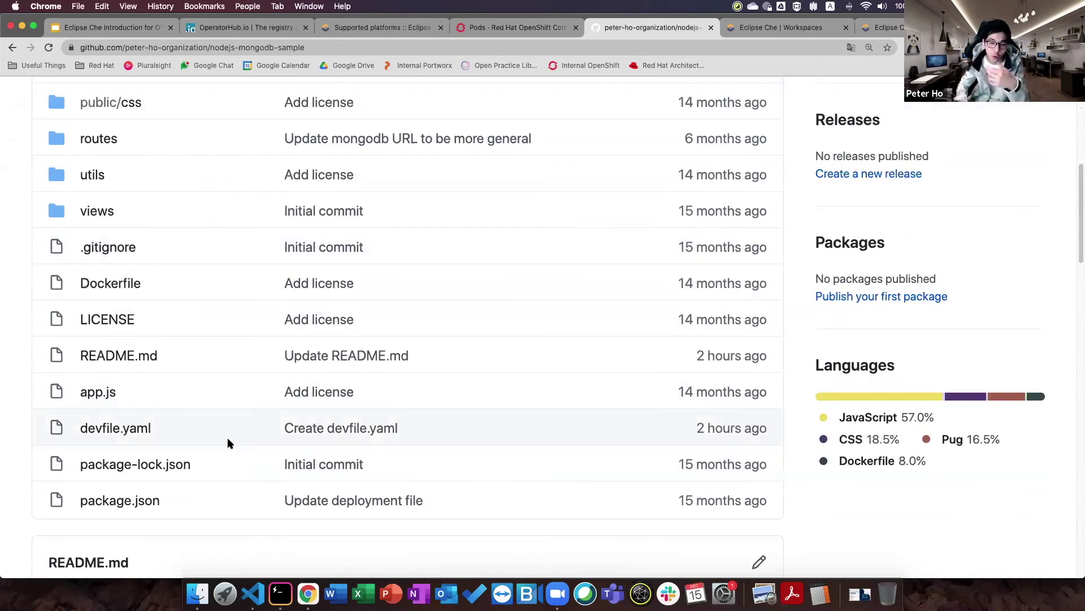
{"action": "scroll", "coordinate": [230, 438], "scroll_direction": "down", "scroll_amount": 5}
{"action": "left_click_drag", "start_coordinate": [213, 266], "coordinate": [80, 277]}
{"action": "left_click", "coordinate": [260, 284]}
{"action": "scroll", "coordinate": [262, 283], "scroll_direction": "down", "scroll_amount": 5}
{"action": "scroll", "coordinate": [288, 385], "scroll_direction": "down", "scroll_amount": 5}
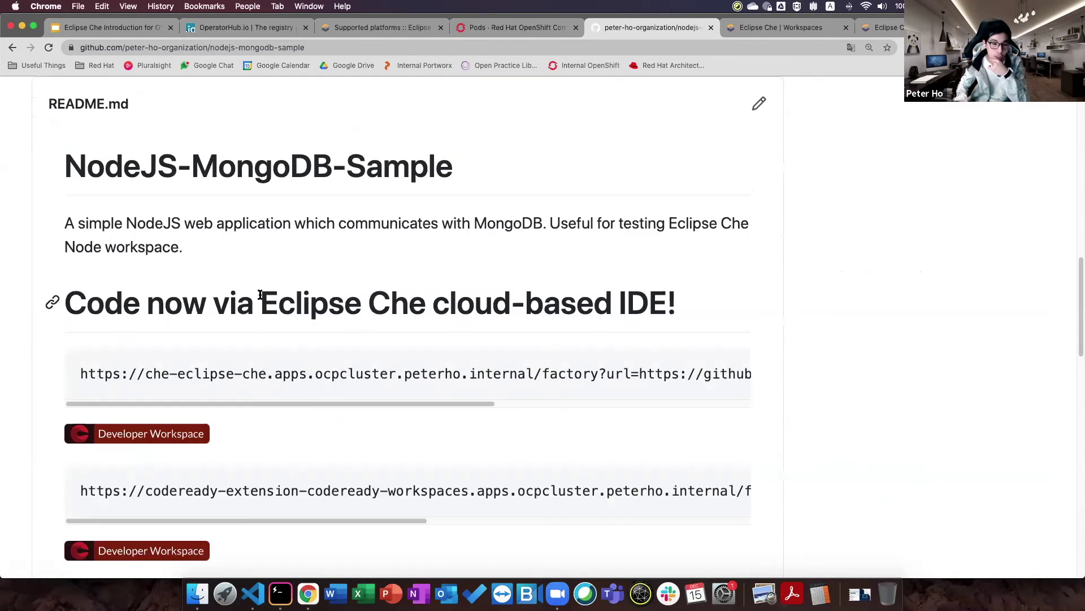
{"action": "scroll", "coordinate": [259, 294], "scroll_direction": "up", "scroll_amount": 2}
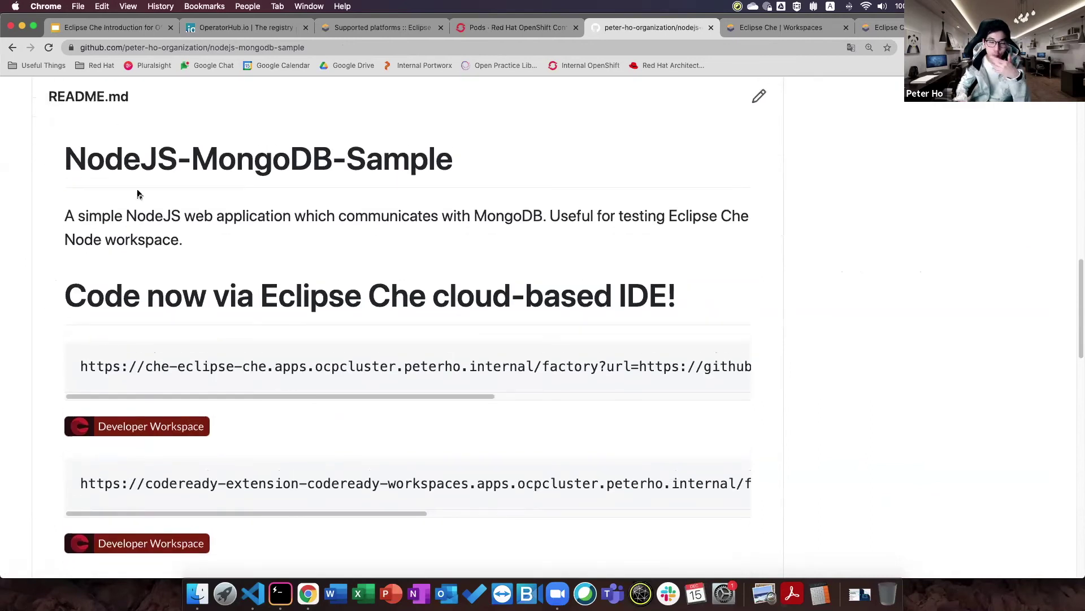
{"action": "scroll", "coordinate": [159, 194], "scroll_direction": "down", "scroll_amount": 1}
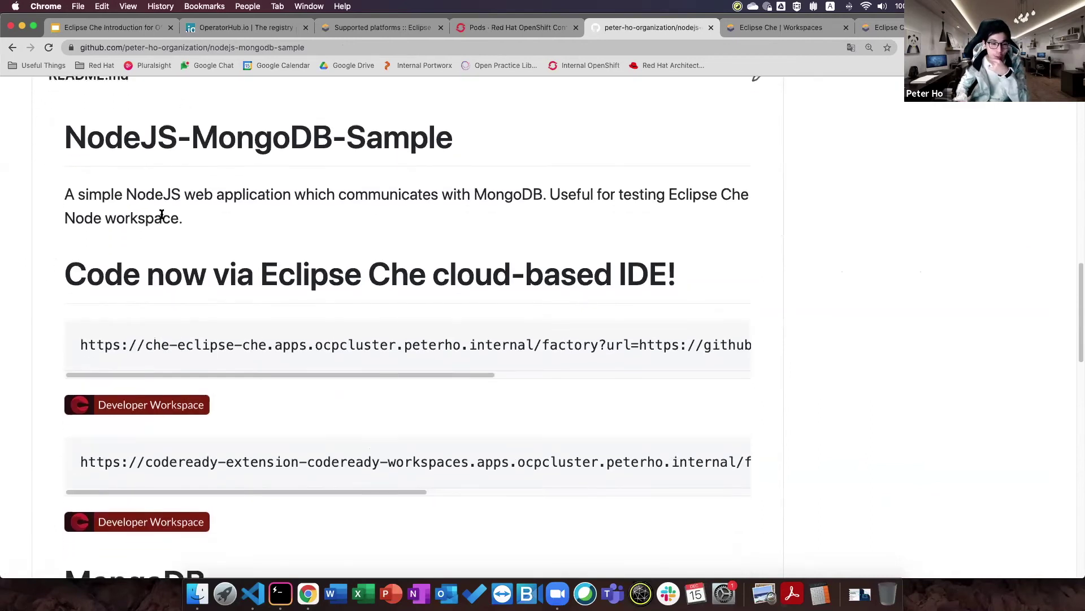
{"action": "left_click_drag", "start_coordinate": [66, 274], "coordinate": [655, 268]}
{"action": "left_click", "coordinate": [656, 268]}
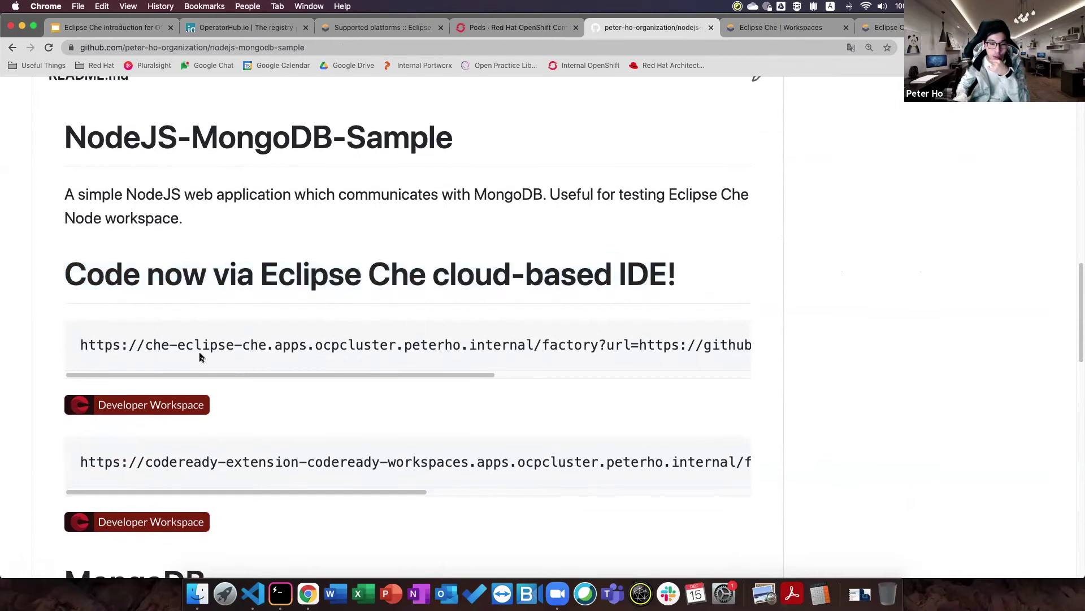
Step: Examine the first Developer Workspace link and the Eclipse Che host part of its factory URL
{"action": "scroll", "coordinate": [167, 403], "scroll_direction": "down", "scroll_amount": 1}
{"action": "left_click", "coordinate": [137, 385]}
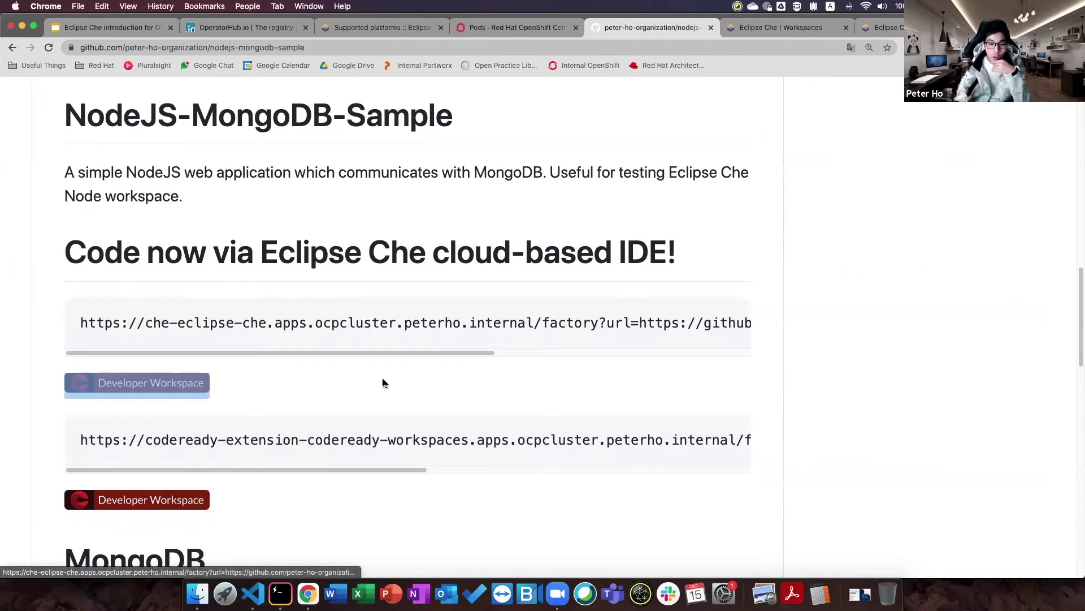
{"action": "left_click_drag", "start_coordinate": [368, 354], "coordinate": [115, 340]}
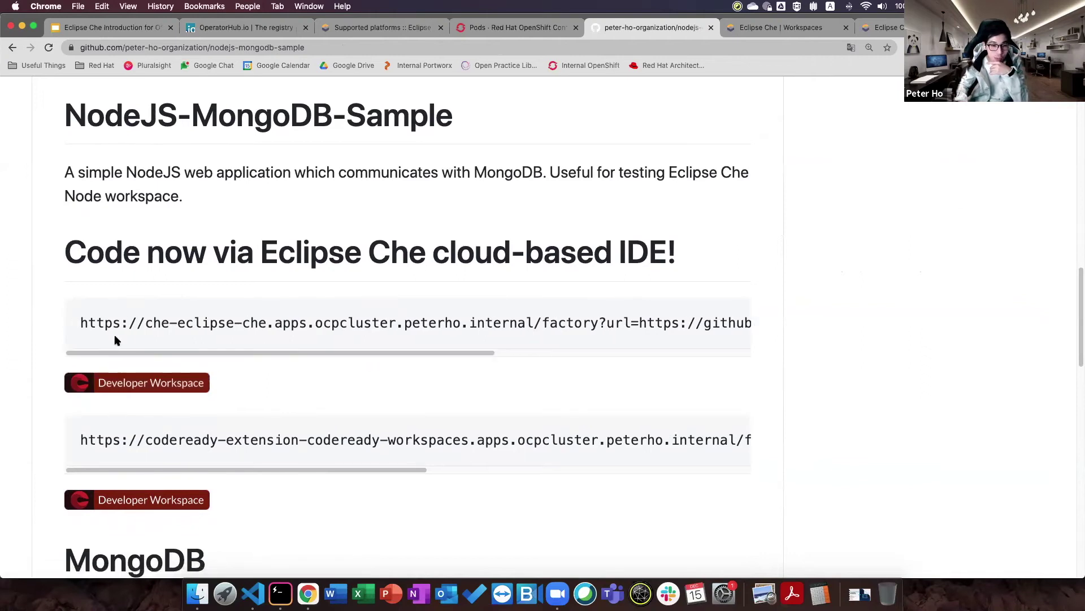
{"action": "double_click", "coordinate": [99, 326]}
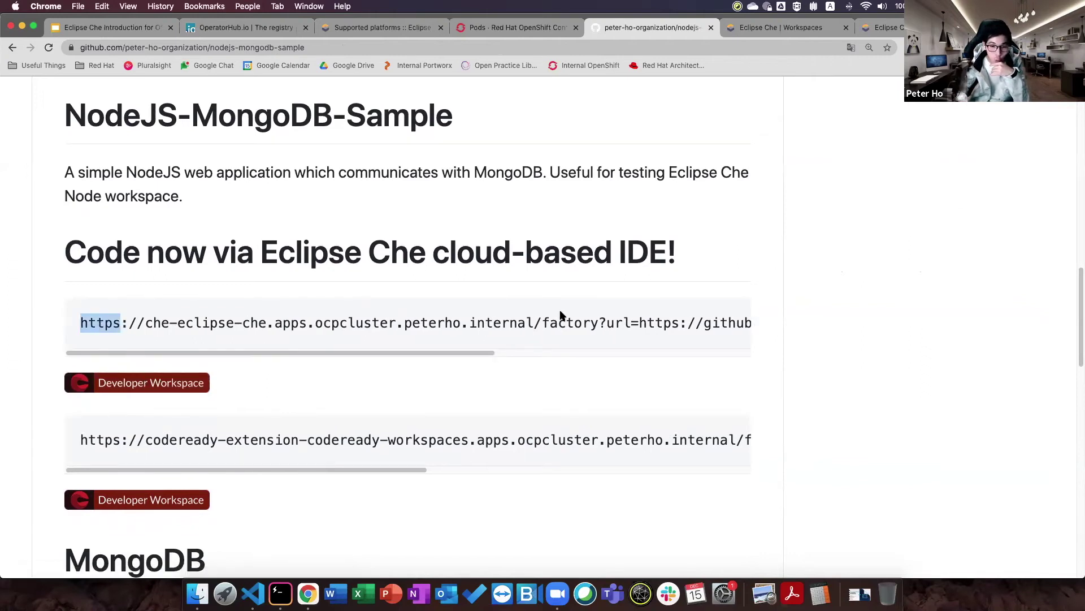
{"action": "left_click", "coordinate": [727, 317], "text": "shift"}
{"action": "left_click", "coordinate": [114, 322]}
{"action": "left_click", "coordinate": [99, 322]}
{"action": "left_click_drag", "start_coordinate": [148, 322], "coordinate": [79, 322]}
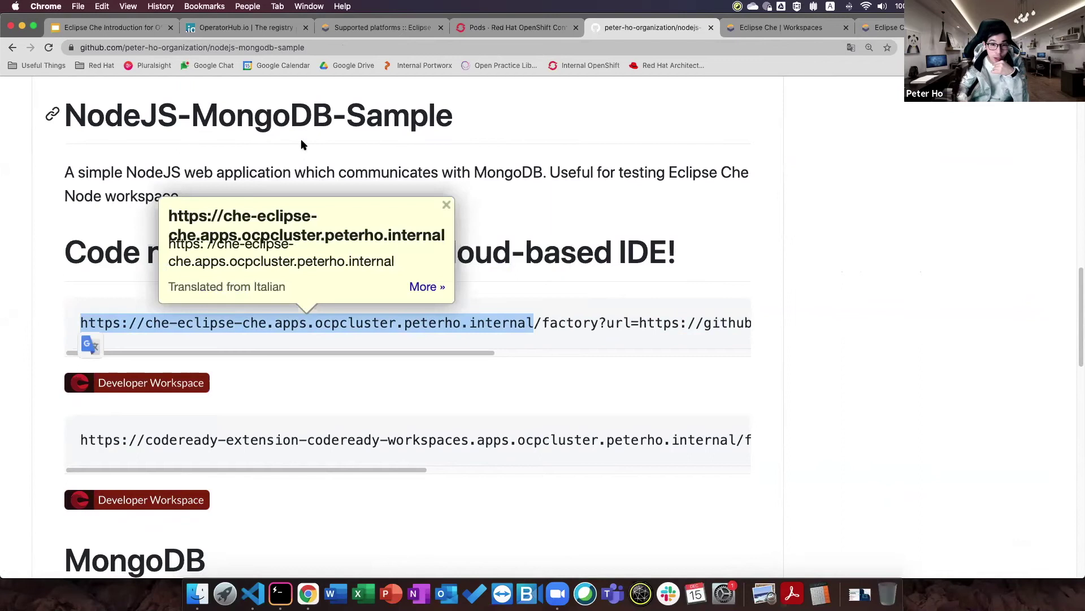
Step: Examine the url parameter of the Eclipse Che factory link, covering the full GitHub repository address
{"action": "left_click_drag", "start_coordinate": [407, 352], "coordinate": [632, 357]}
{"action": "left_click", "coordinate": [190, 326]}
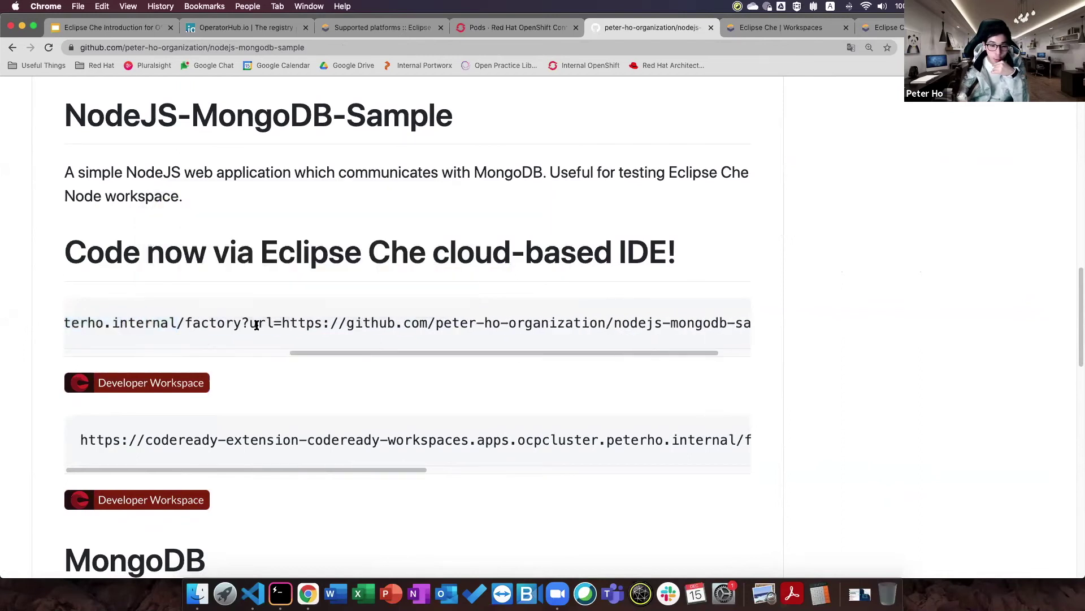
{"action": "double_click", "coordinate": [302, 322]}
{"action": "key", "text": "ctrl+super+d"}
{"action": "left_click", "coordinate": [290, 226]}
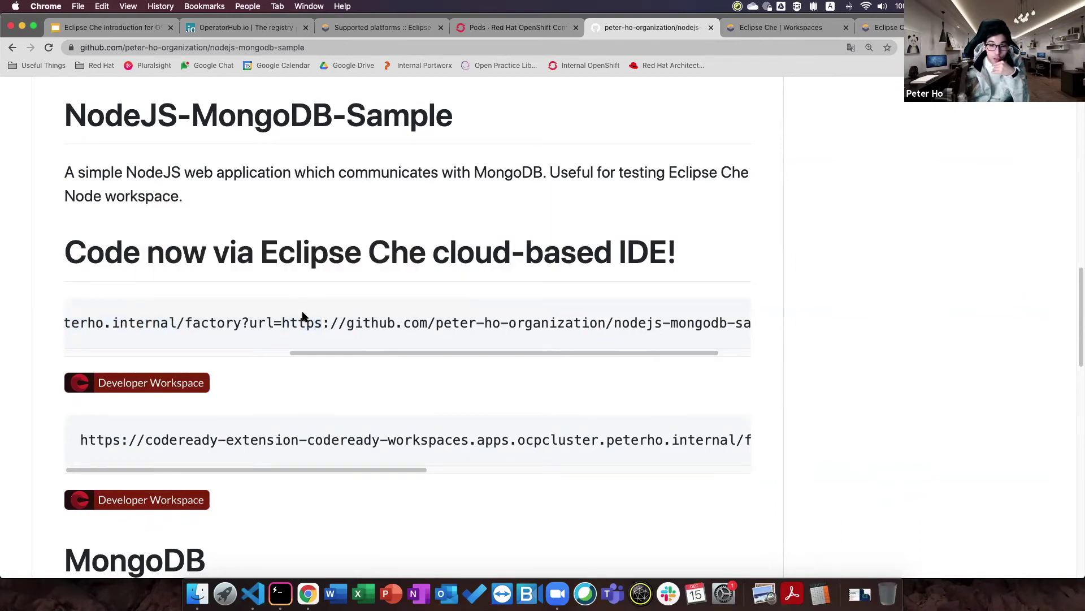
{"action": "left_click_drag", "start_coordinate": [300, 315], "coordinate": [738, 324]}
{"action": "key", "text": "ctrl+super+d"}
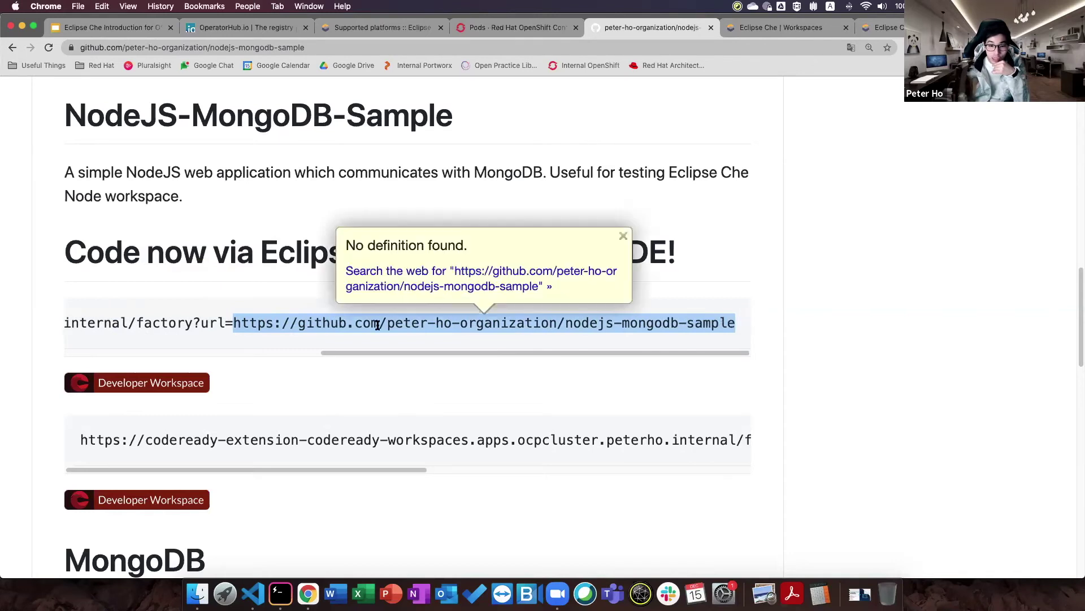
Step: Compare the repository address of the current GitHub page with the one passed in the Eclipse Che factory URL
{"action": "left_click", "coordinate": [107, 48]}
{"action": "left_click_drag", "start_coordinate": [107, 47], "coordinate": [441, 77]}
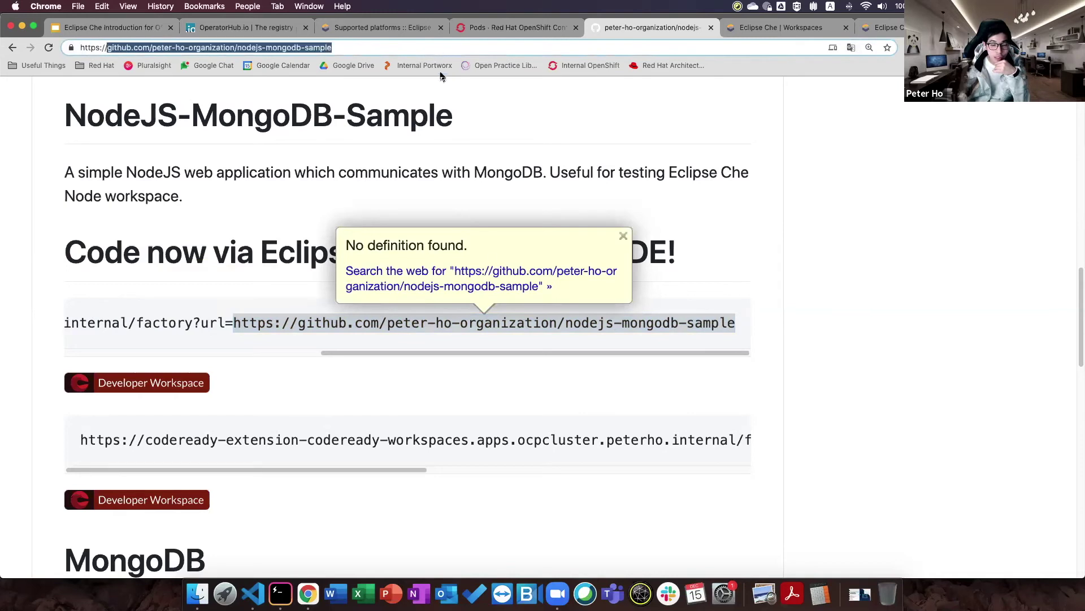
{"action": "left_click", "coordinate": [651, 323]}
{"action": "triple_click", "coordinate": [651, 323]}
{"action": "left_click_drag", "start_coordinate": [663, 355], "coordinate": [150, 359]}
Step: Open the README's CodeReady Workspaces factory URL in a new browser tab and sign in with the first listed account
{"action": "left_click_drag", "start_coordinate": [137, 440], "coordinate": [128, 441]}
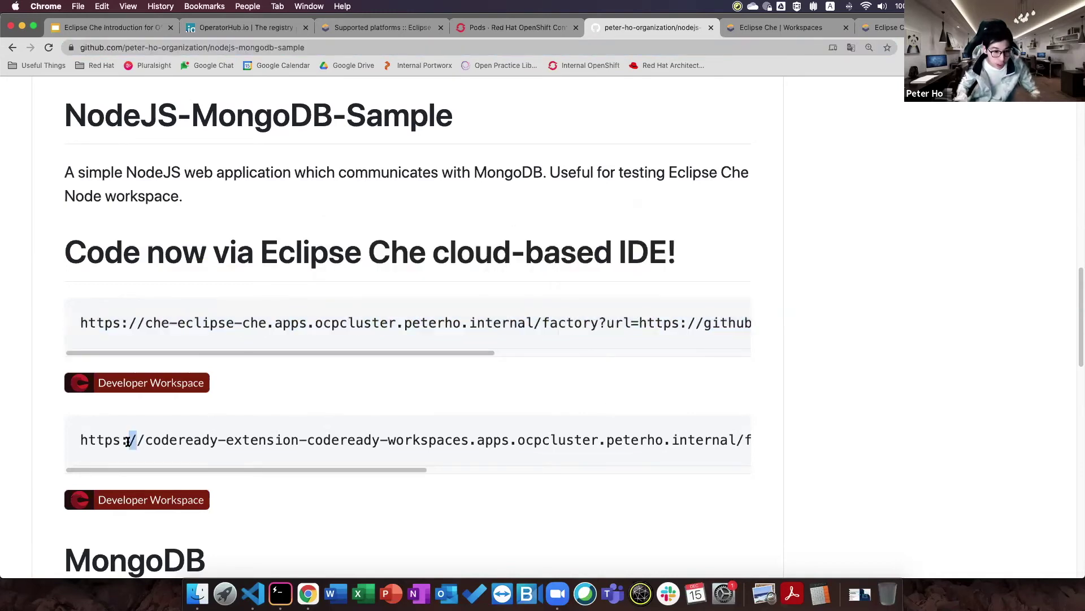
{"action": "triple_click", "coordinate": [128, 441]}
{"action": "key", "text": "super+t"}
{"action": "type", "text": "https://codeready-extension-codeready-workspaces.apps.ocpcluster.peterho.internal/factory?url=https://github.com/peter-ho-organization/nodejs-mongodb-sample"}
{"action": "key", "text": "Return"}
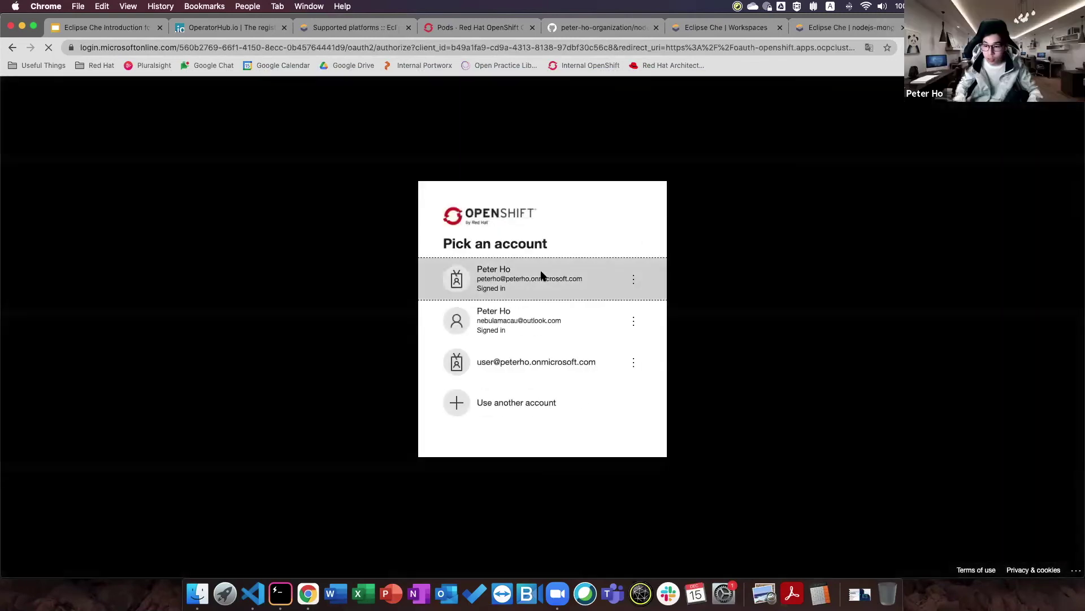
{"action": "left_click", "coordinate": [541, 275]}
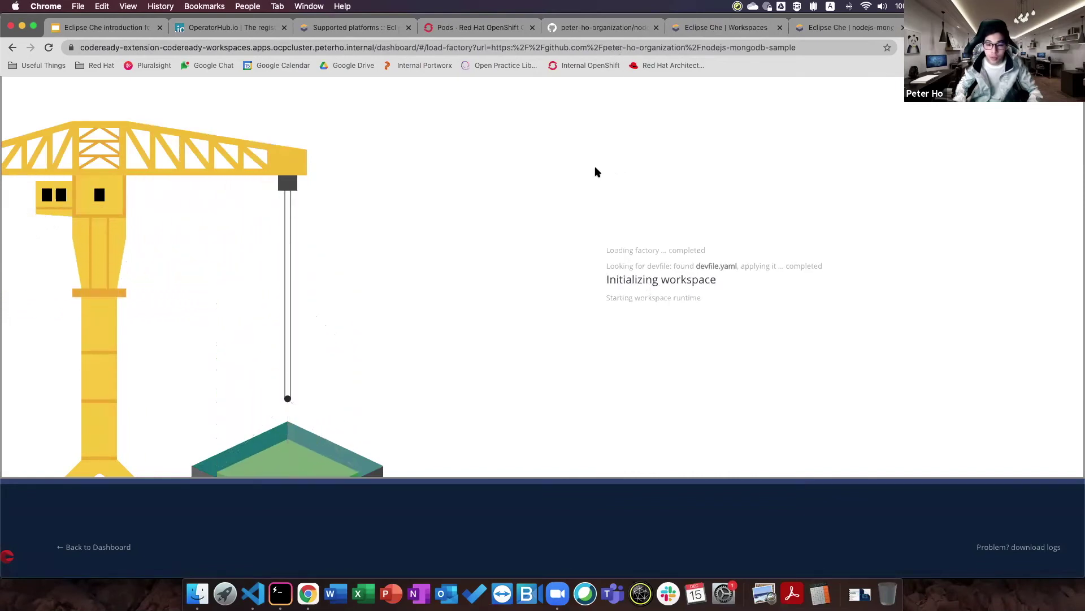
Step: Check the start-up progress of the new workspace on the CodeReady Workspaces factory loading page
{"action": "left_click_drag", "start_coordinate": [585, 175], "coordinate": [760, 337]}
{"action": "left_click", "coordinate": [787, 337]}
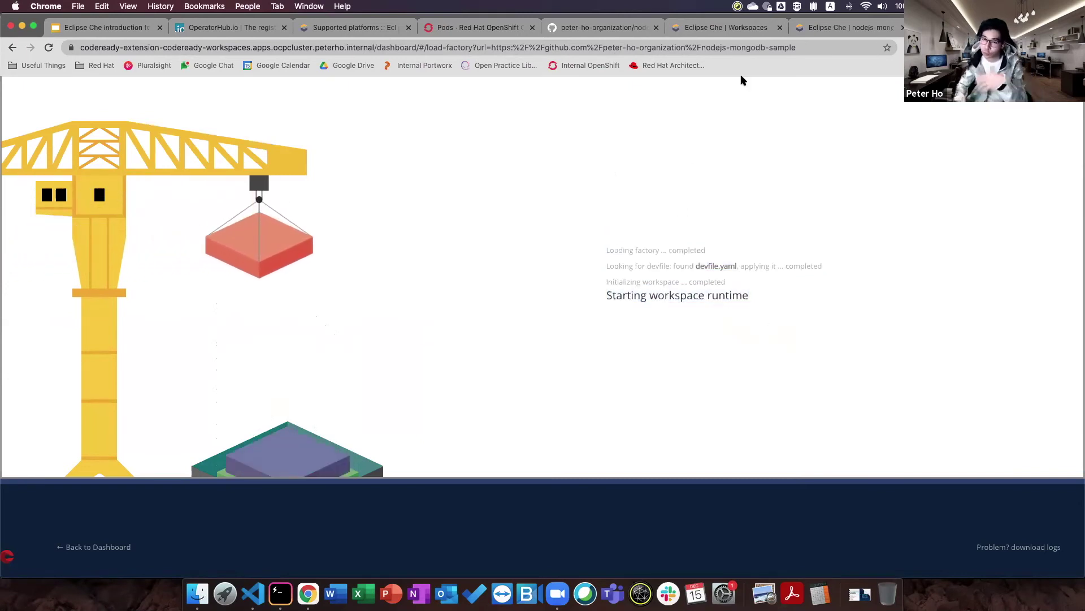
{"action": "left_click", "coordinate": [731, 34]}
{"action": "left_click", "coordinate": [873, 33]}
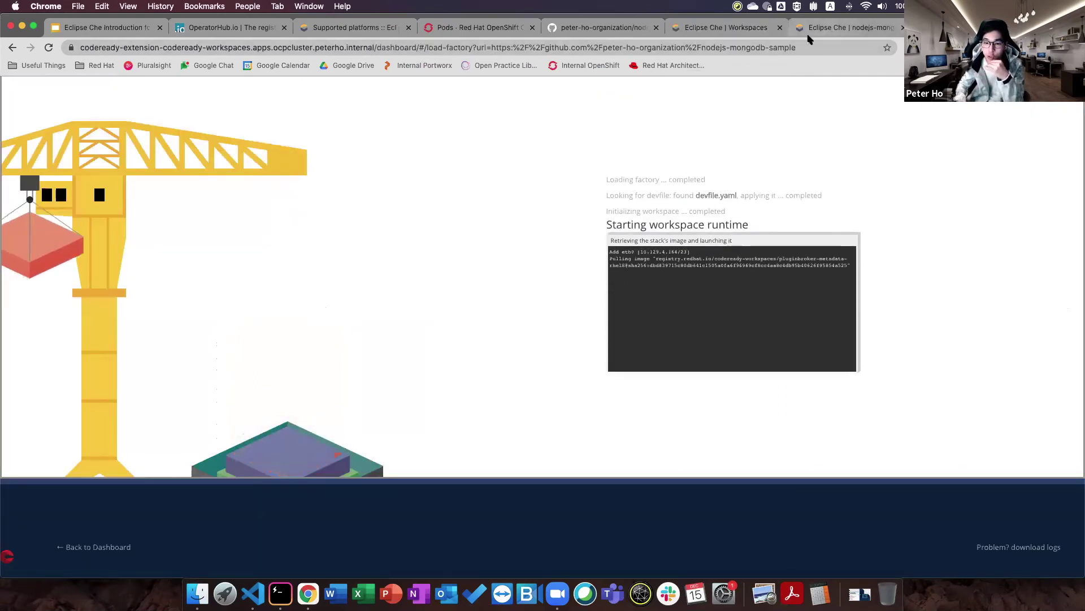
Step: Return to the OpenShift console's Pods page and switch from the eclipse-che project to the personal project ending in "-che"
{"action": "left_click", "coordinate": [555, 29]}
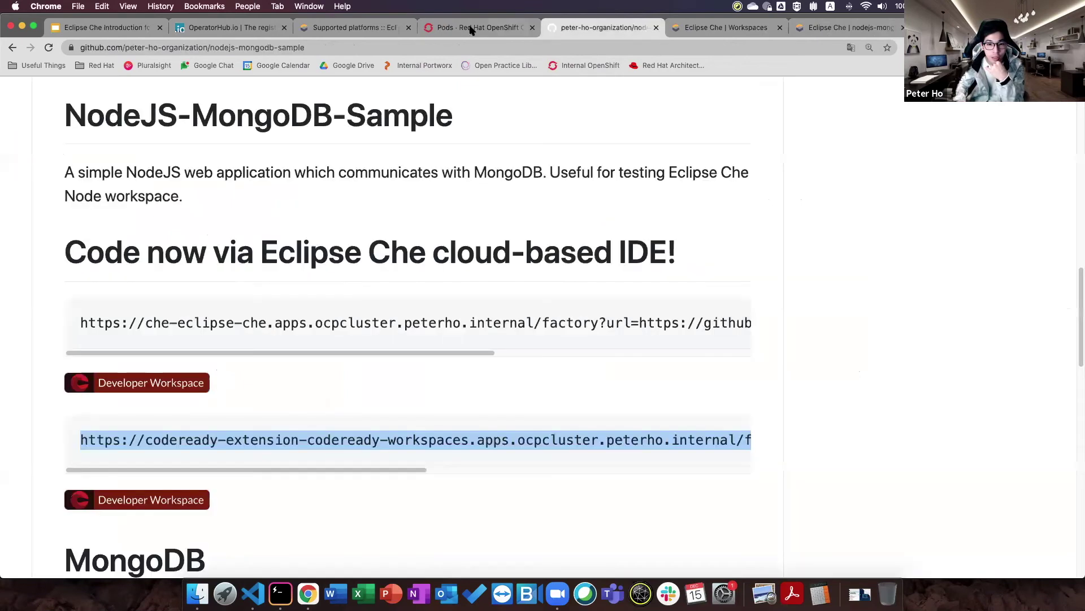
{"action": "left_click", "coordinate": [470, 29]}
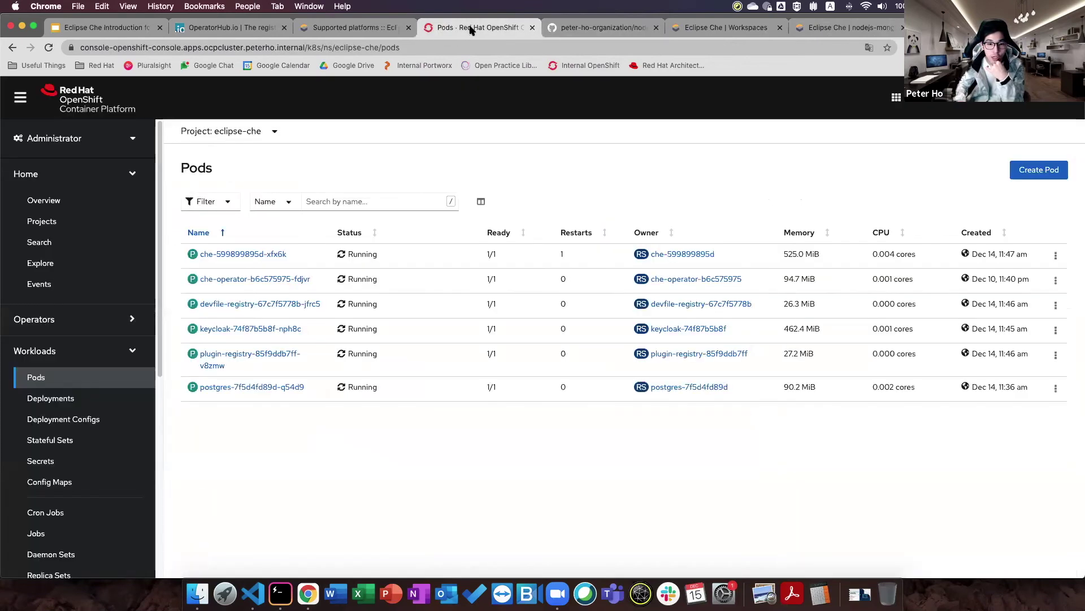
{"action": "left_click", "coordinate": [219, 132]}
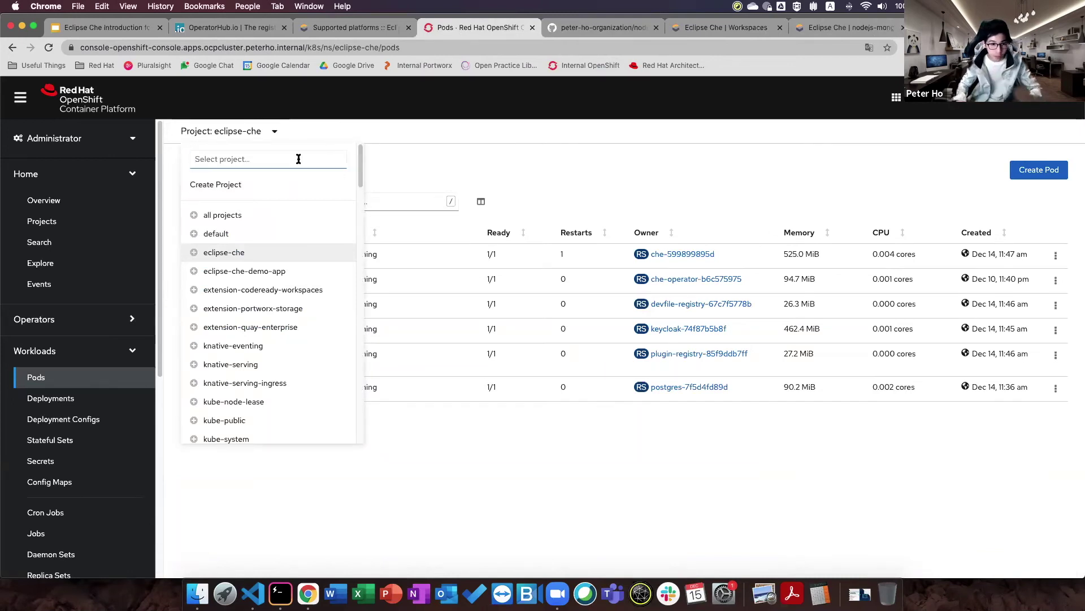
{"action": "scroll", "coordinate": [353, 192], "scroll_direction": "down", "scroll_amount": 3}
{"action": "left_click_drag", "start_coordinate": [353, 193], "coordinate": [361, 380]}
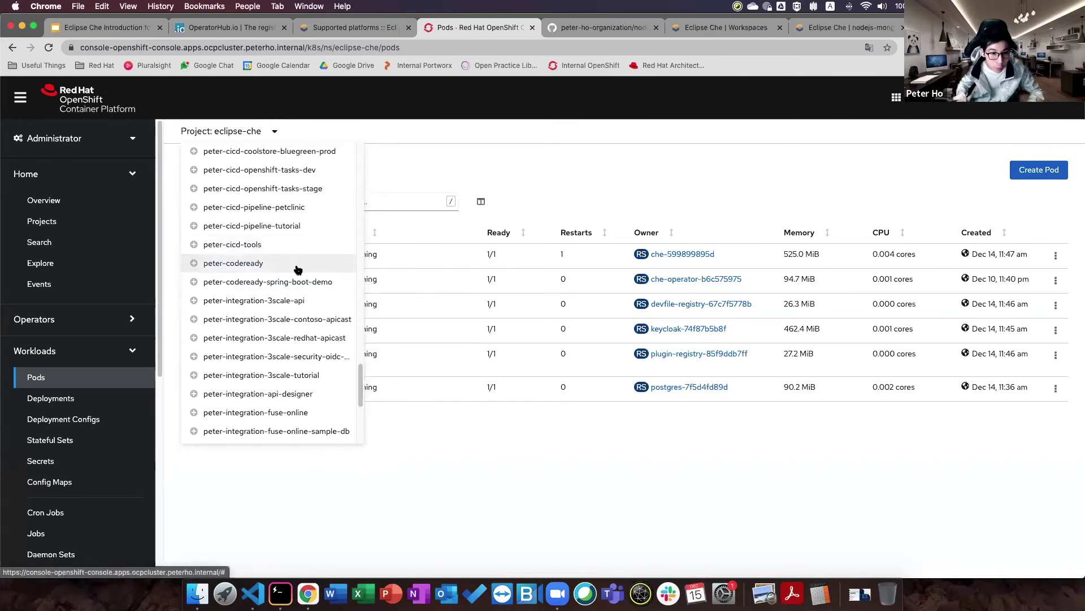
{"action": "scroll", "coordinate": [286, 322], "scroll_direction": "down", "scroll_amount": 8}
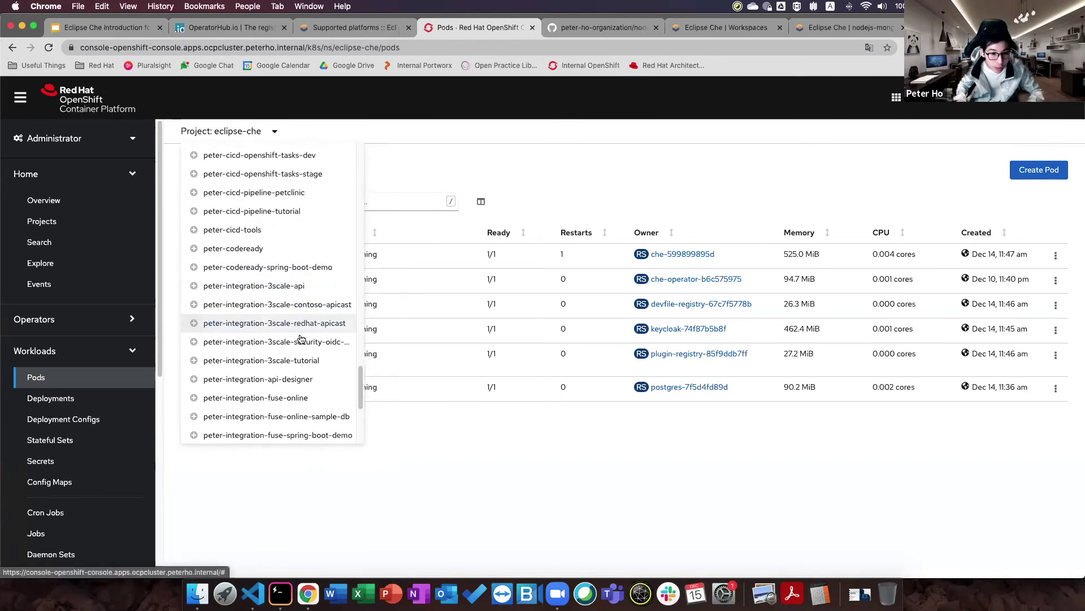
{"action": "left_click", "coordinate": [262, 436]}
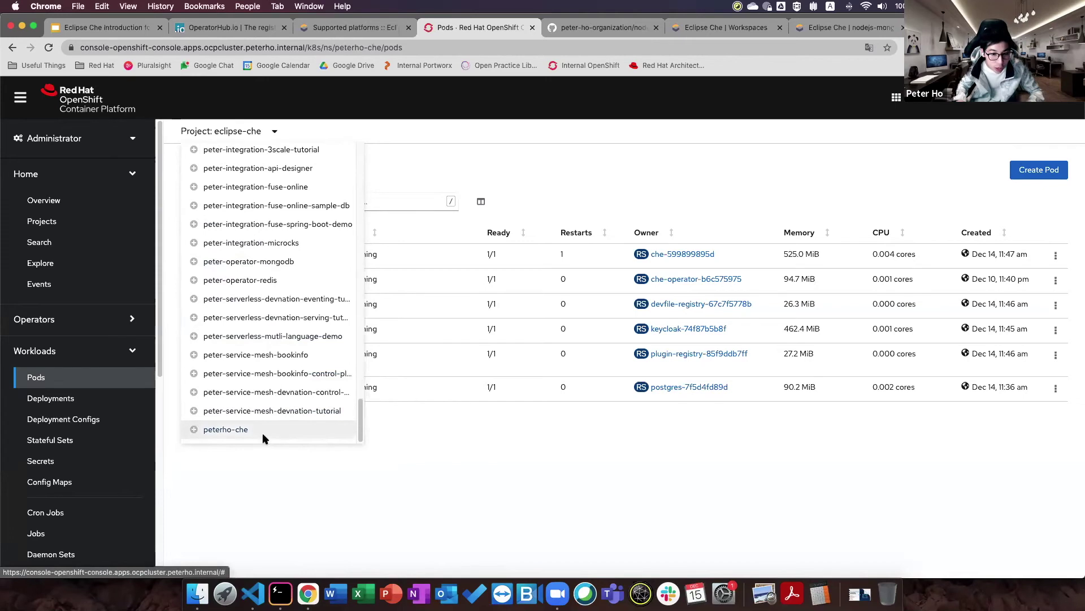
Step: Examine the workspace pod's name and ready container count at a larger page zoom, and open the pod's details
{"action": "left_click_drag", "start_coordinate": [329, 257], "coordinate": [199, 252]}
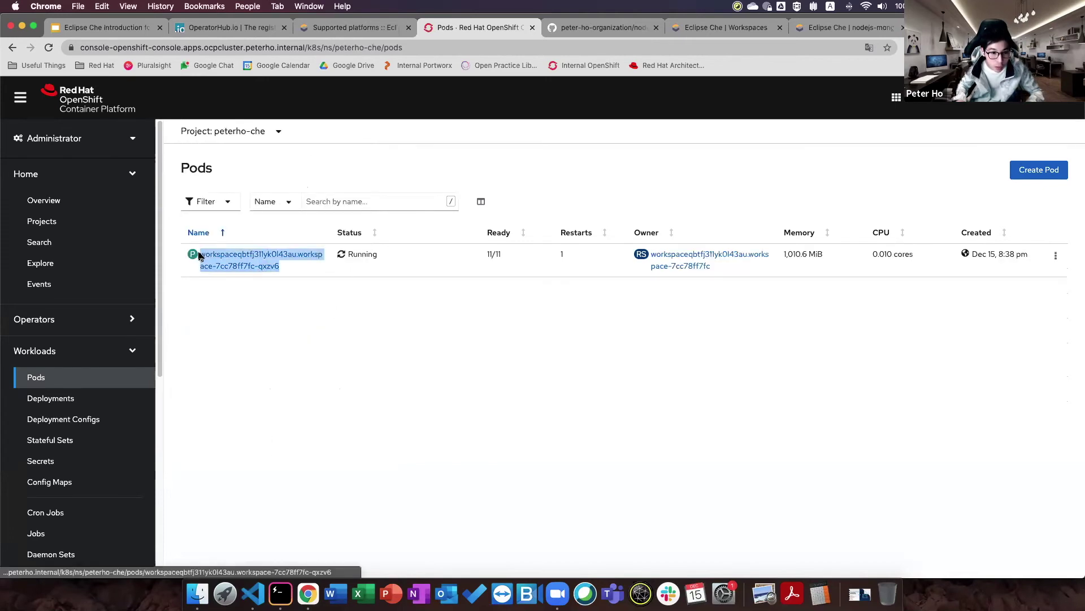
{"action": "left_click", "coordinate": [246, 284]}
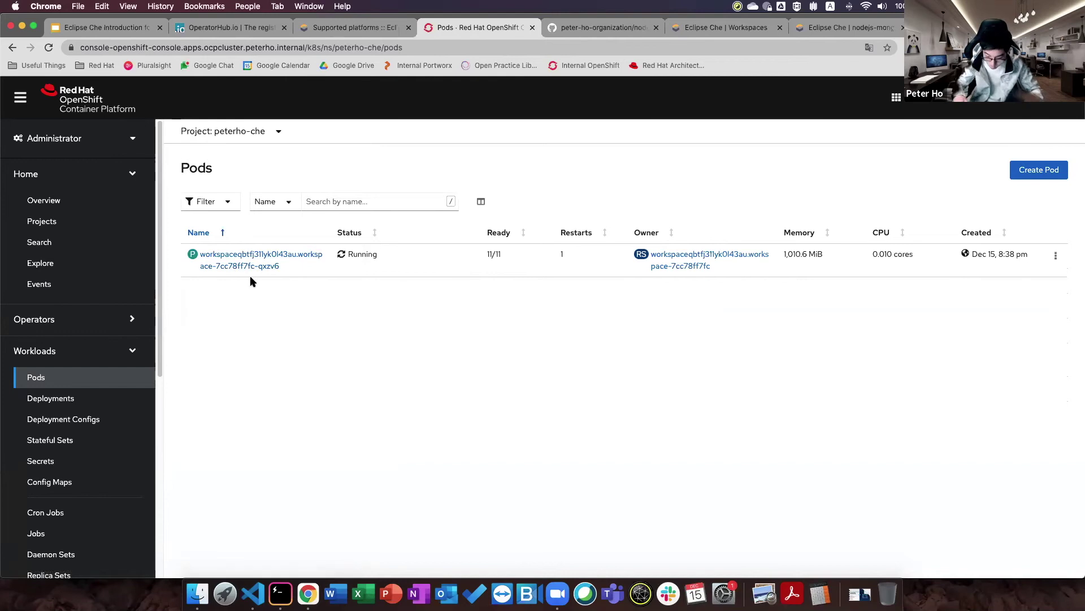
{"action": "key", "text": "super+equal"}
{"action": "key", "text": "super+equal"}
{"action": "key", "text": "super+equal"}
{"action": "key", "text": "super+minus"}
{"action": "key", "text": "super+minus"}
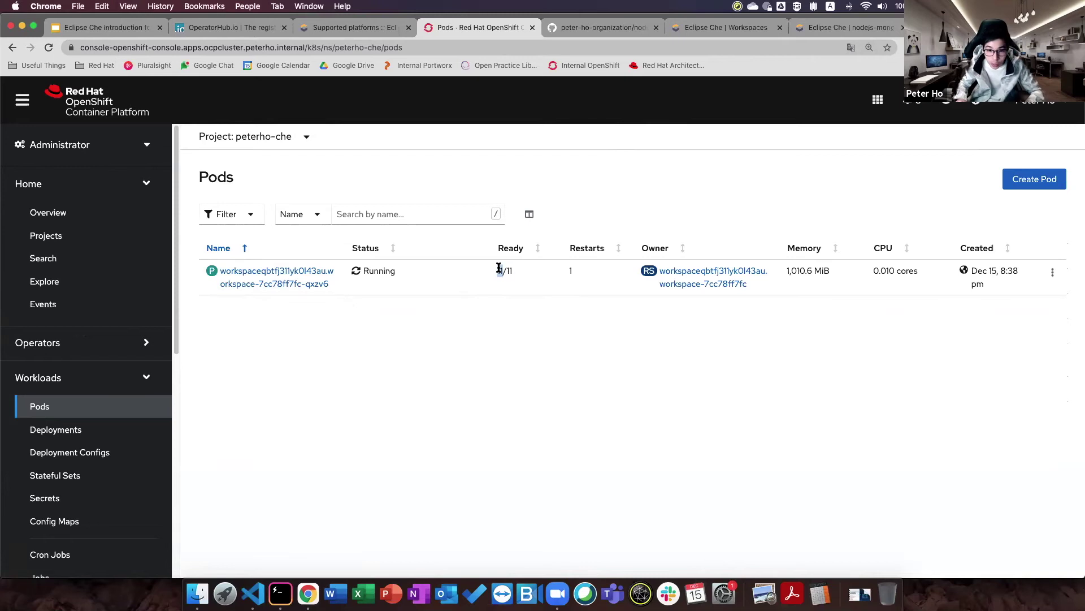
{"action": "left_click", "coordinate": [303, 283]}
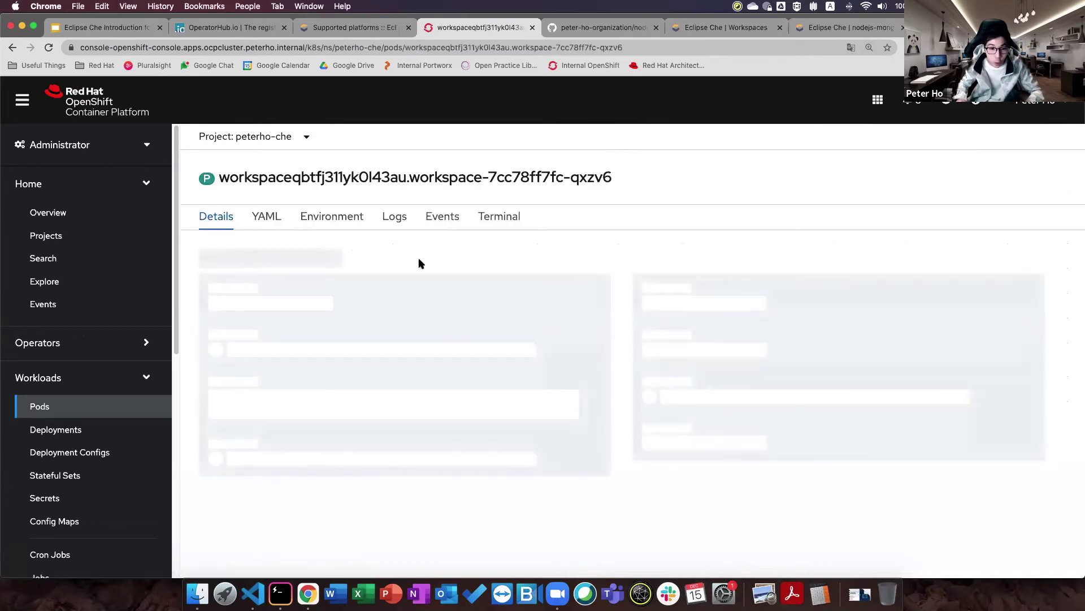
Step: Examine the pod's Containers list, covering the mongo, nodejs, vscode-typescript and vscode-node-debug containers
{"action": "scroll", "coordinate": [409, 283], "scroll_direction": "down", "scroll_amount": 10}
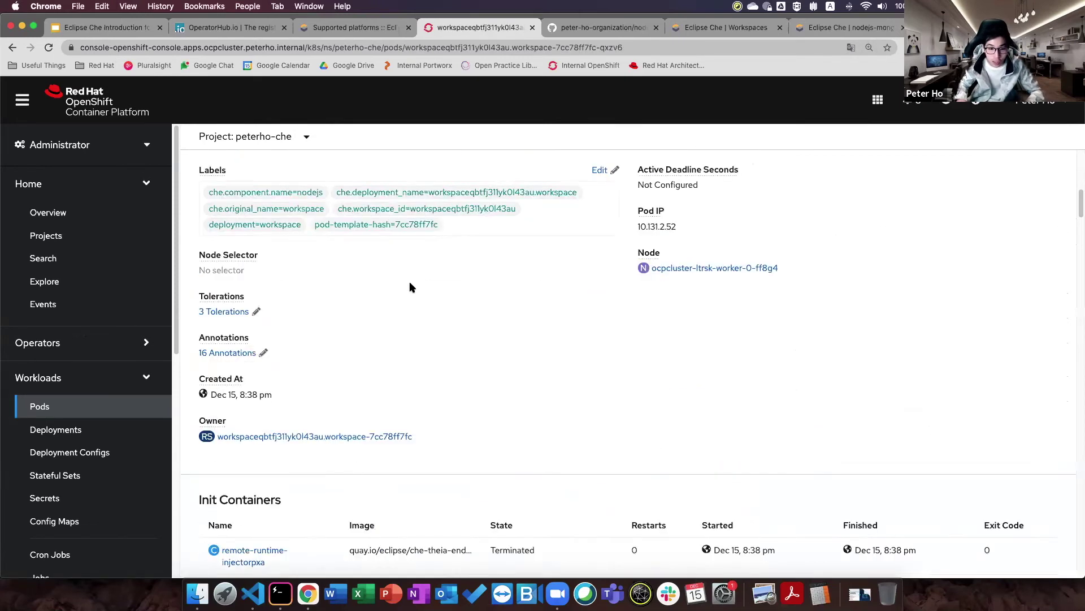
{"action": "scroll", "coordinate": [410, 285], "scroll_direction": "down", "scroll_amount": 10}
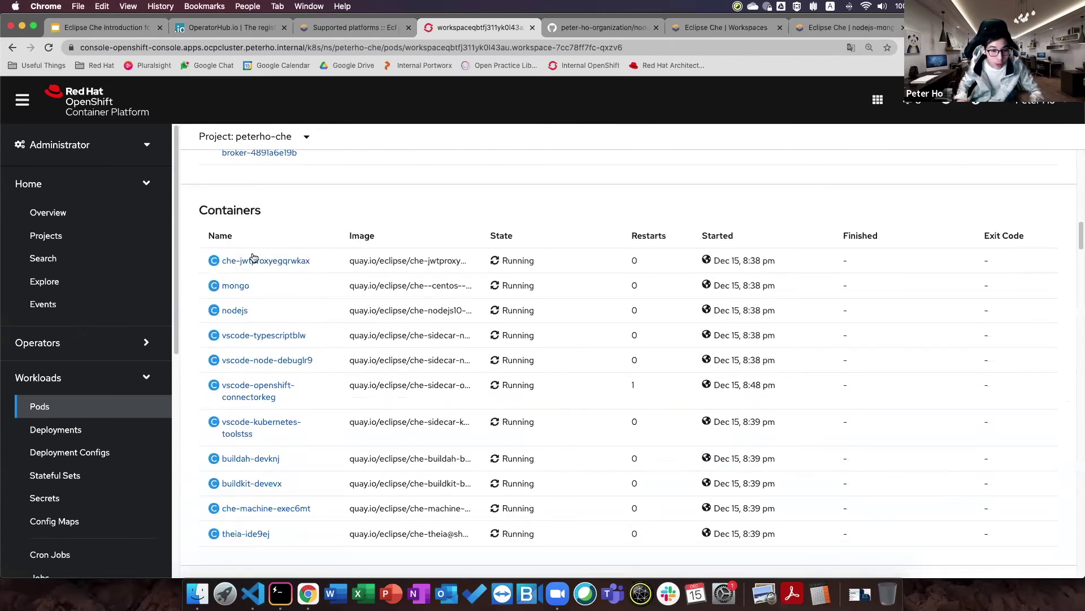
{"action": "left_click_drag", "start_coordinate": [236, 285], "coordinate": [243, 317]}
{"action": "left_click", "coordinate": [308, 319]}
{"action": "left_click_drag", "start_coordinate": [307, 336], "coordinate": [226, 363]}
{"action": "left_click", "coordinate": [327, 360]}
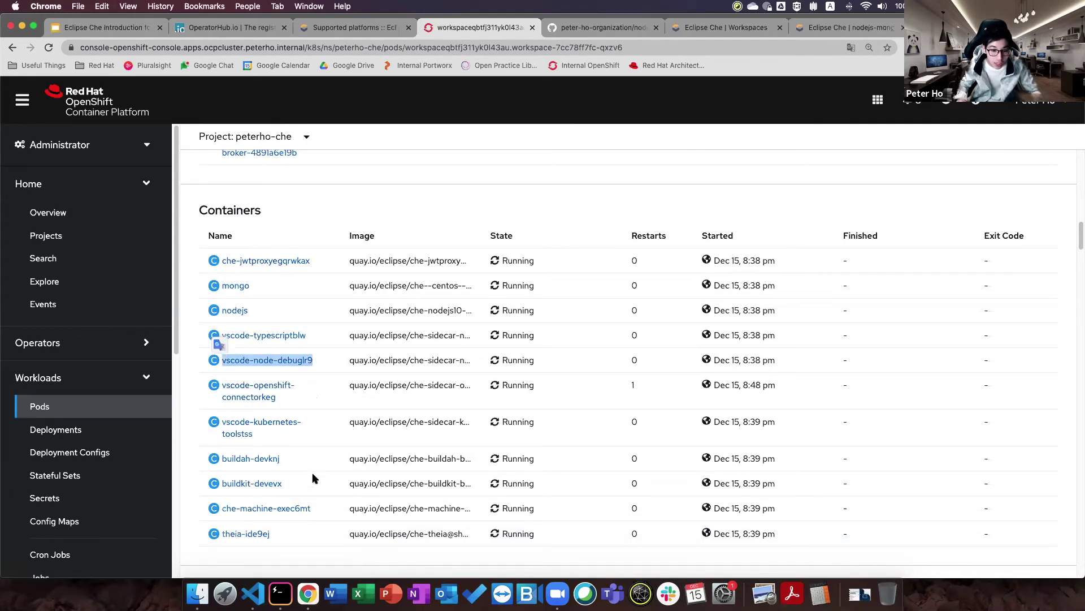
Step: Examine the theia-ide and che-jwtproxy containers of the pod and return to the CodeReady Workspaces loading page
{"action": "left_click_drag", "start_coordinate": [302, 536], "coordinate": [222, 533]}
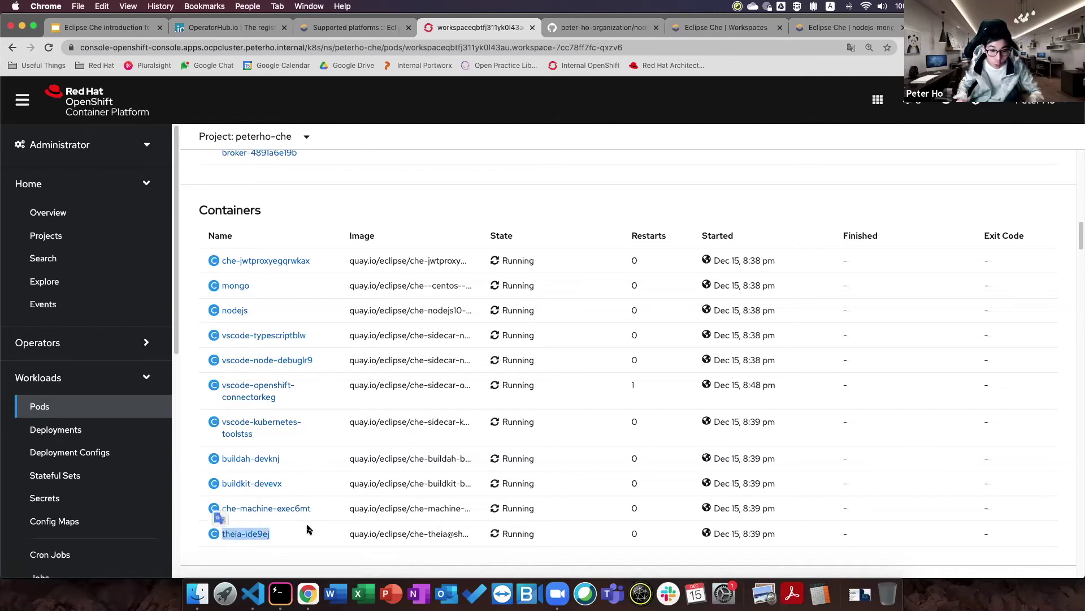
{"action": "left_click_drag", "start_coordinate": [315, 261], "coordinate": [210, 252]}
{"action": "left_click_drag", "start_coordinate": [396, 285], "coordinate": [325, 255]}
{"action": "left_click", "coordinate": [352, 230]}
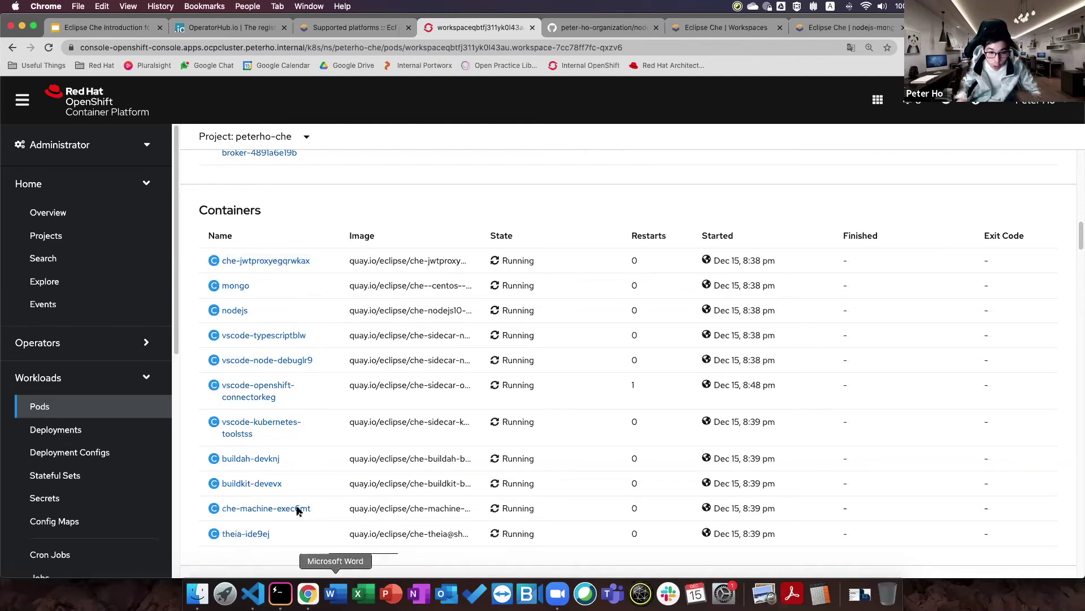
{"action": "scroll", "coordinate": [463, 356], "scroll_direction": "up", "scroll_amount": 15}
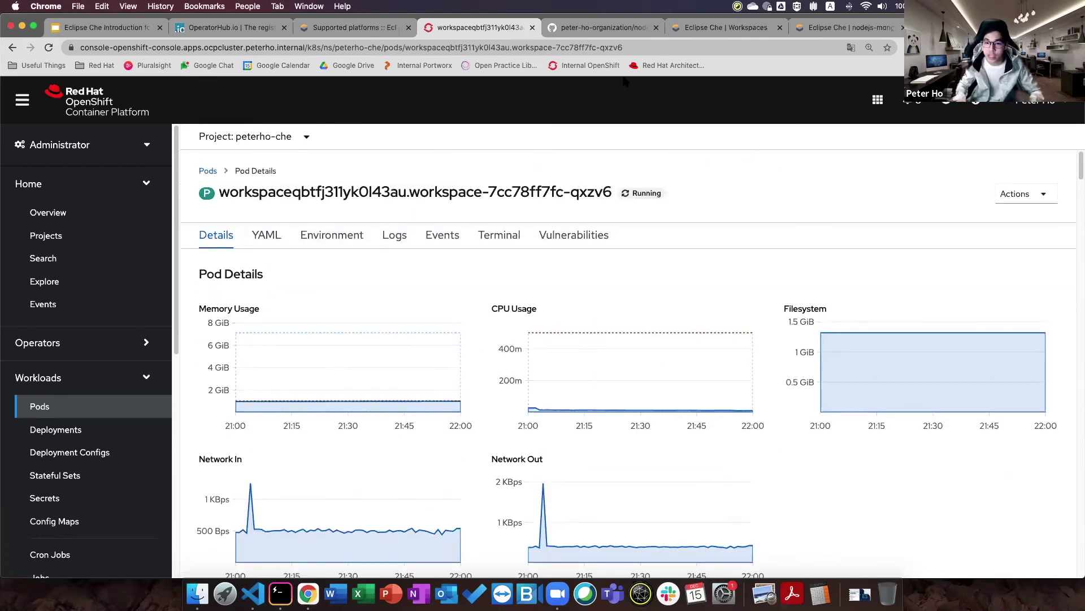
{"action": "left_click", "coordinate": [726, 27]}
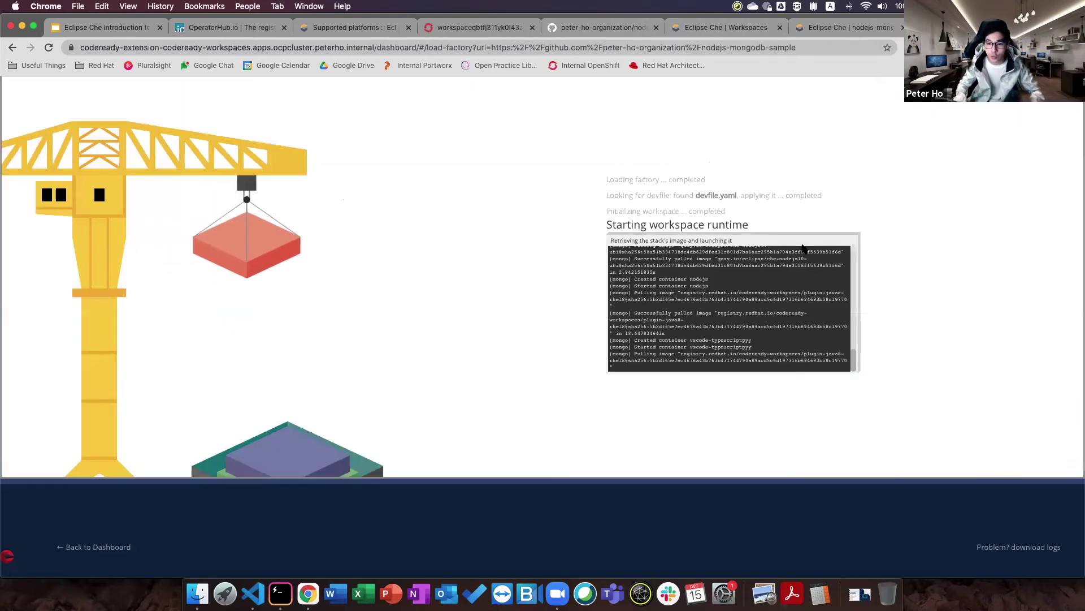
Step: Switch to the Eclipse Che dashboard, reload it from its base URL, and open the running nodejs-mongo-f5qbm workspace
{"action": "left_click", "coordinate": [735, 32]}
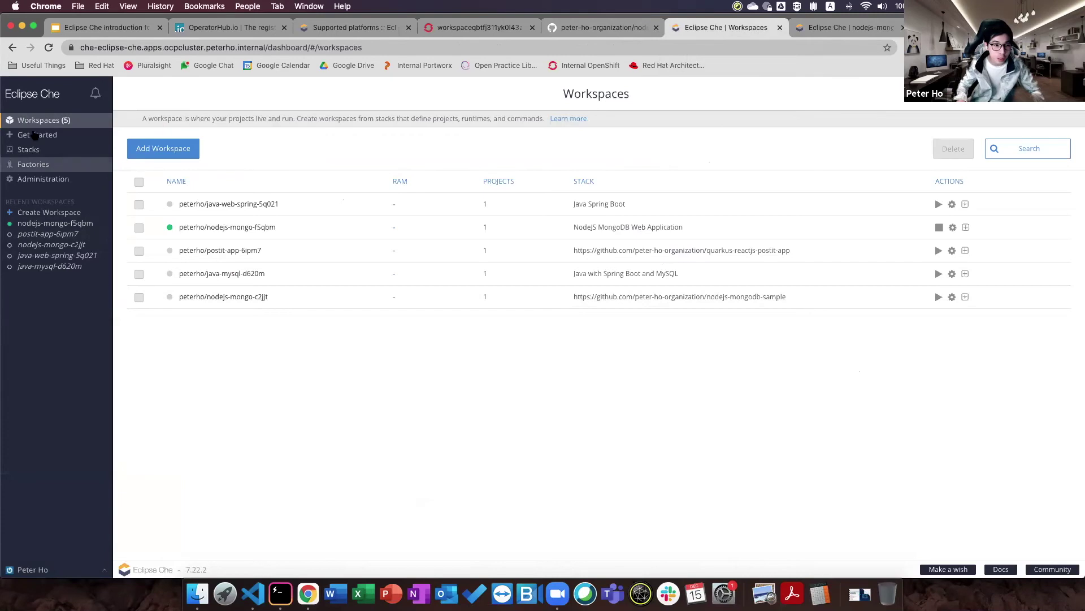
{"action": "left_click_drag", "start_coordinate": [335, 48], "coordinate": [389, 47]}
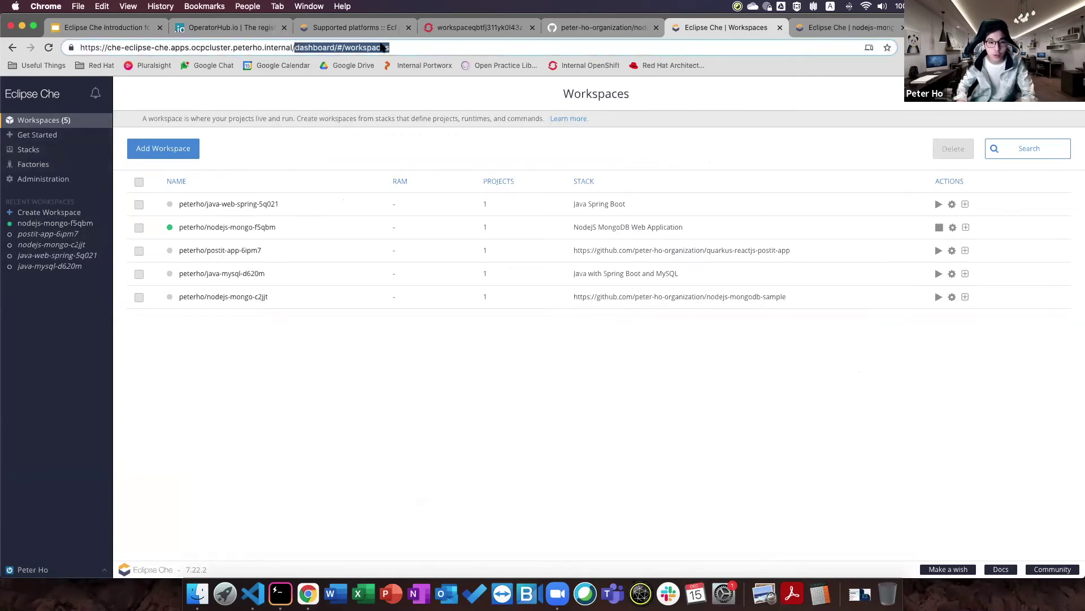
{"action": "key", "text": "BackSpace"}
{"action": "key", "text": "Return"}
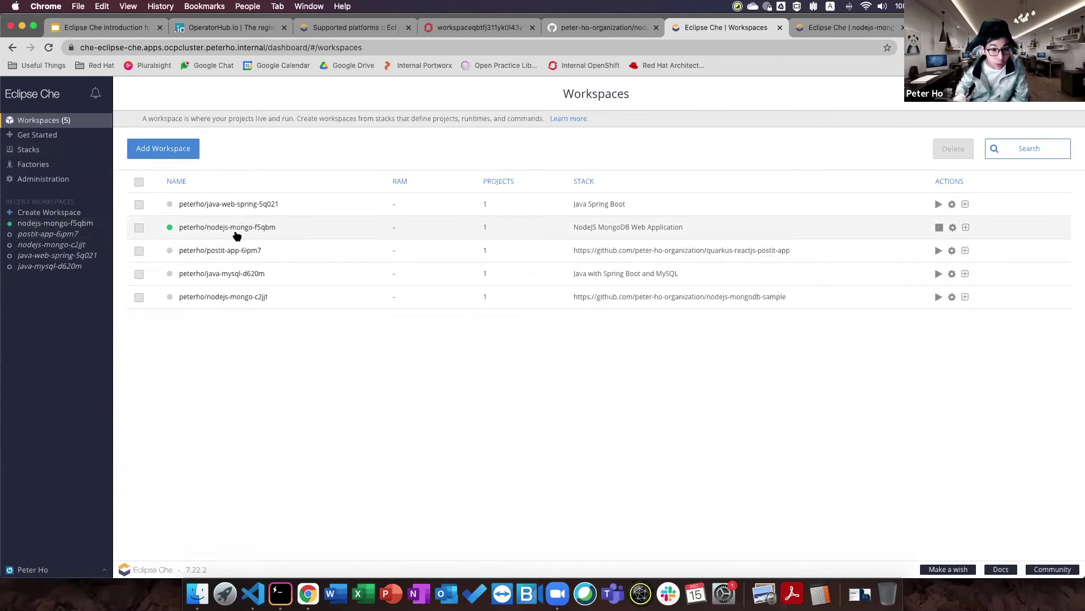
{"action": "left_click", "coordinate": [242, 227]}
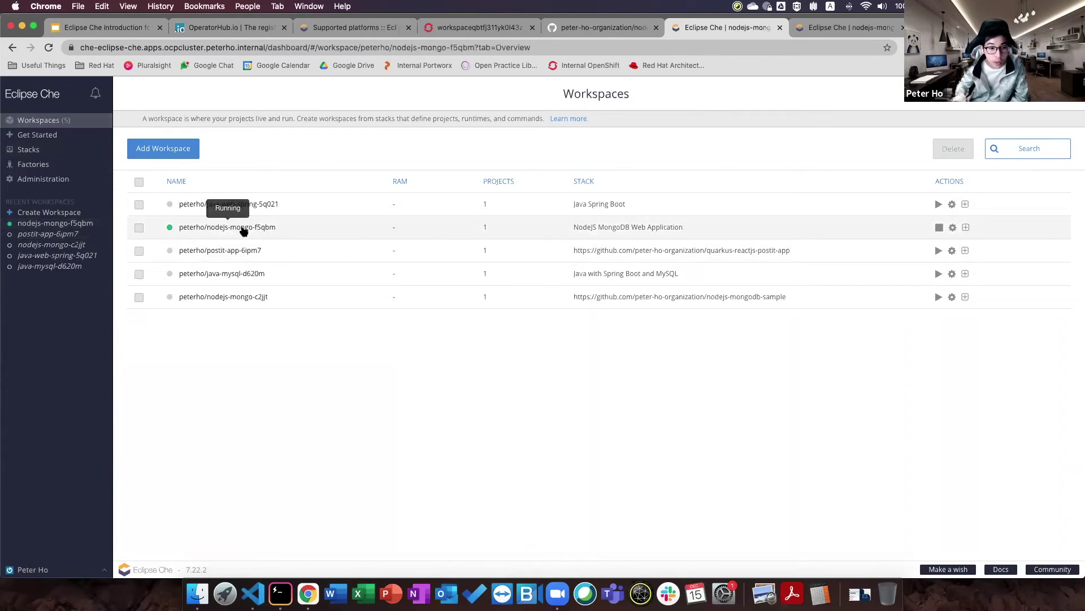
{"action": "left_click", "coordinate": [55, 225]}
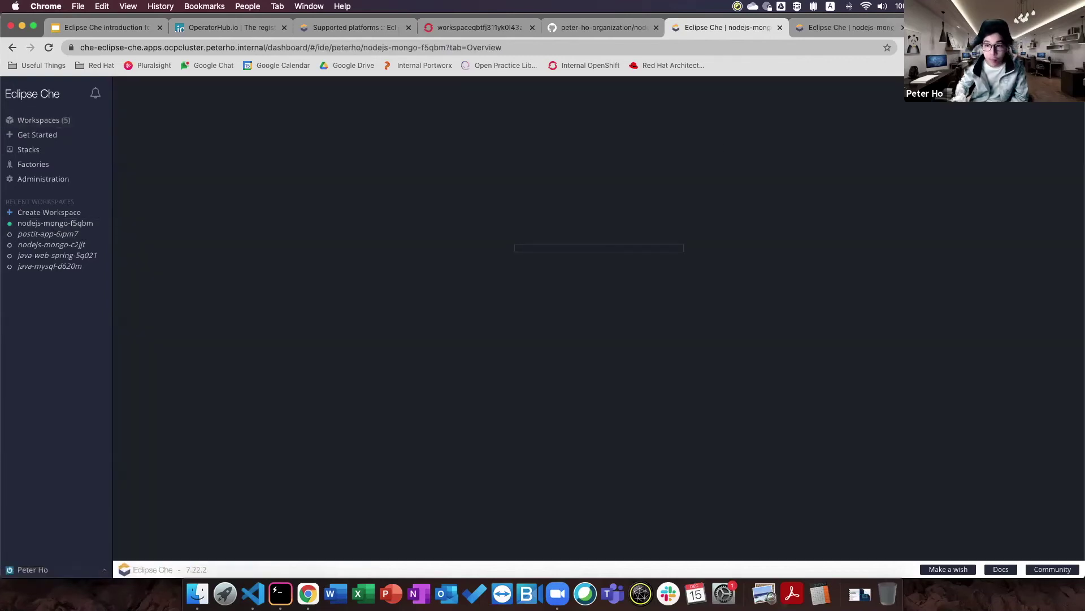
Step: Compare the two open nodejs-mongo-f5qbm workspace tabs and close the duplicate one
{"action": "left_click", "coordinate": [841, 33]}
{"action": "left_click", "coordinate": [720, 35]}
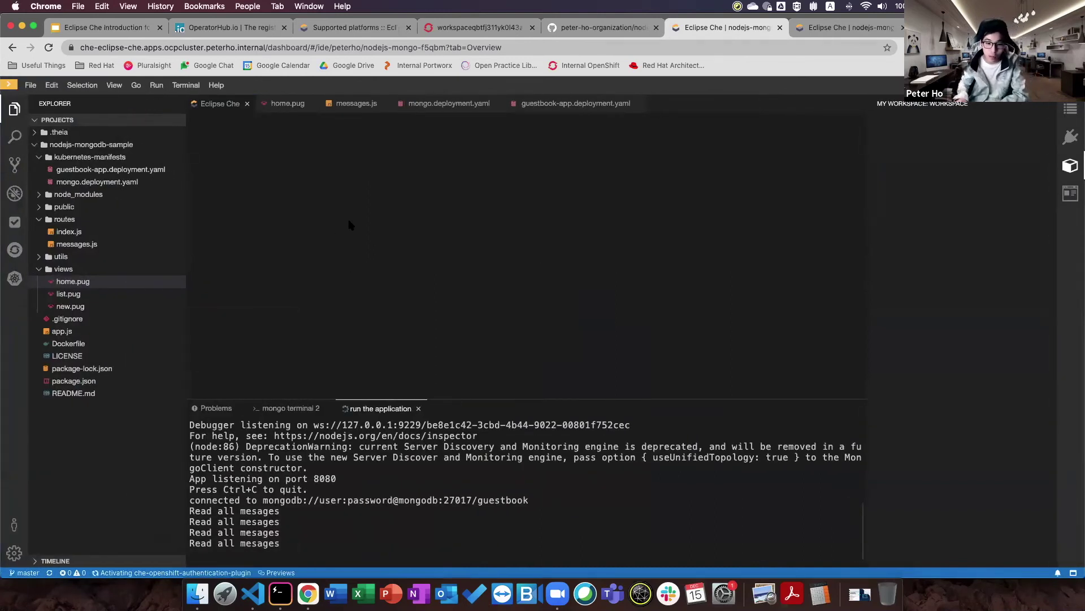
{"action": "left_click", "coordinate": [843, 28]}
{"action": "left_click", "coordinate": [765, 27]}
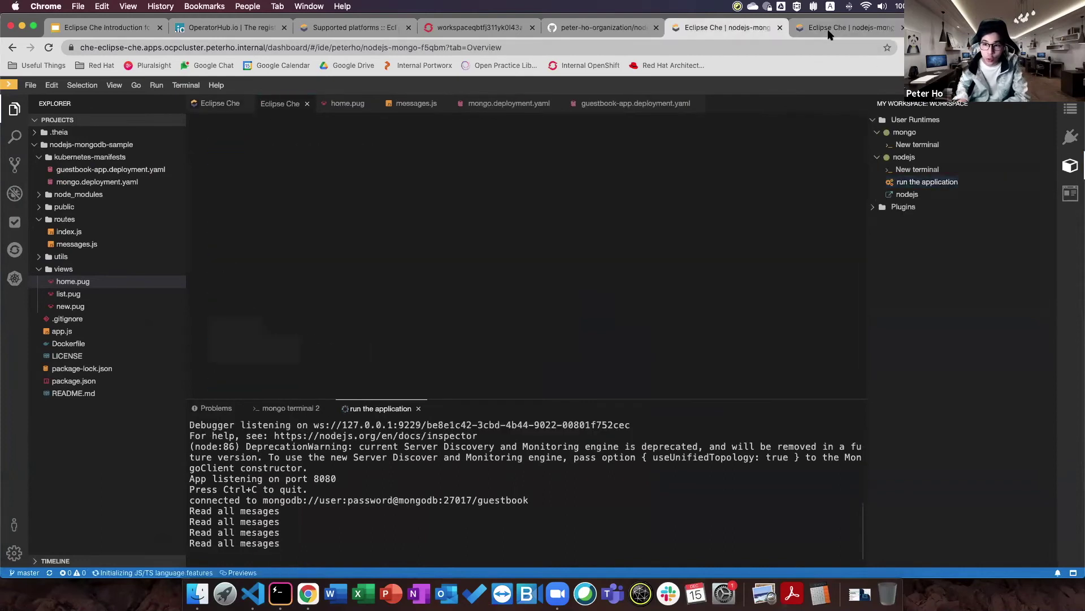
{"action": "left_click", "coordinate": [780, 27]}
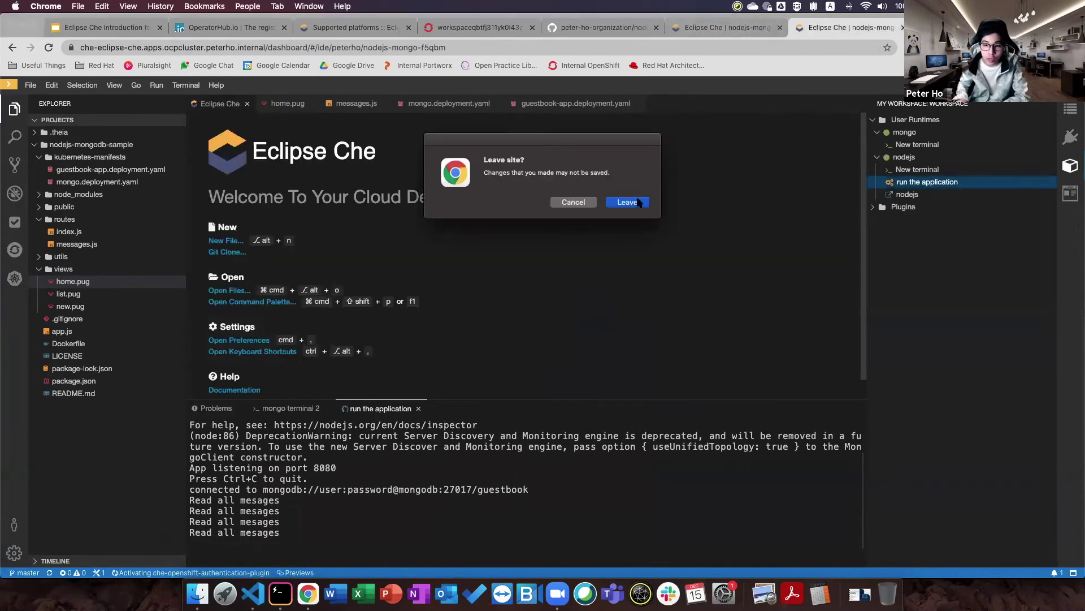
{"action": "key", "text": "Escape"}
{"action": "left_click", "coordinate": [780, 27]}
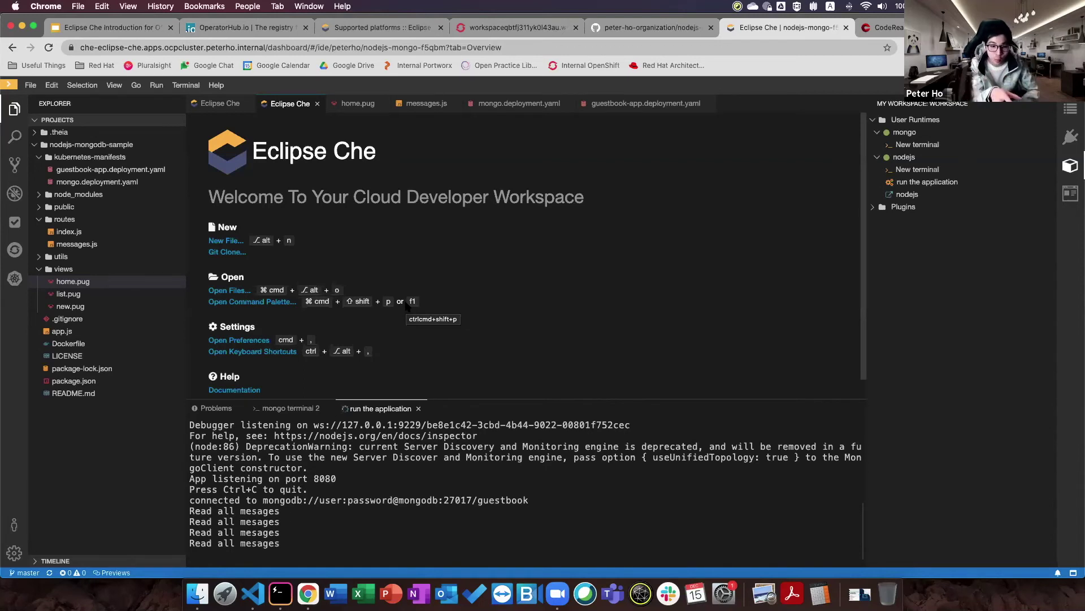
Step: Open messages.js, append the invalid text "asdsad" to the throw statement on line 14, and save the file
{"action": "left_click", "coordinate": [430, 104]}
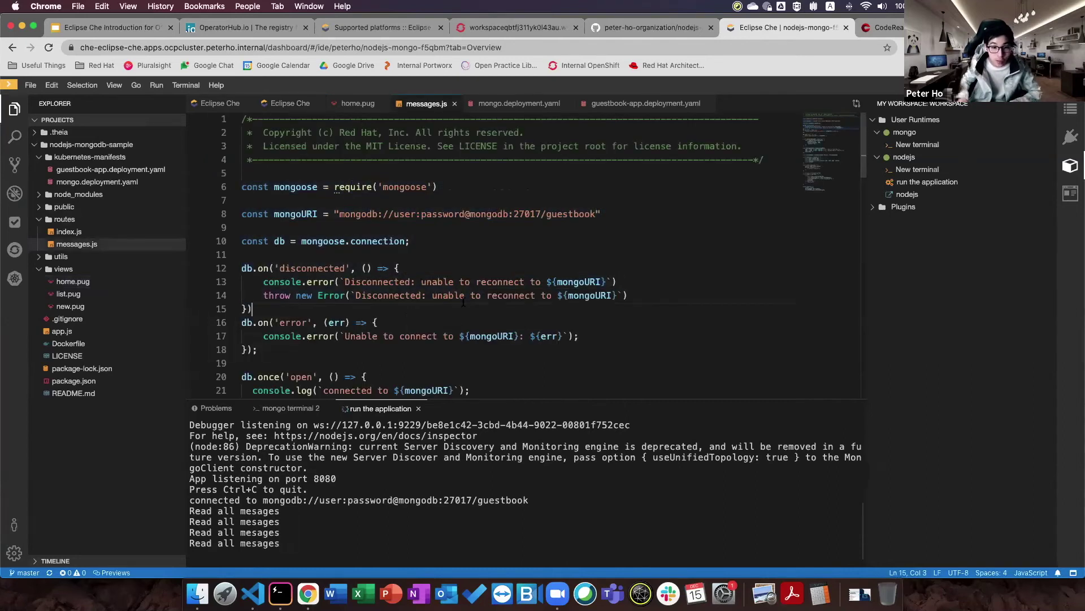
{"action": "left_click", "coordinate": [690, 293]}
{"action": "type", "text": "asdsad"}
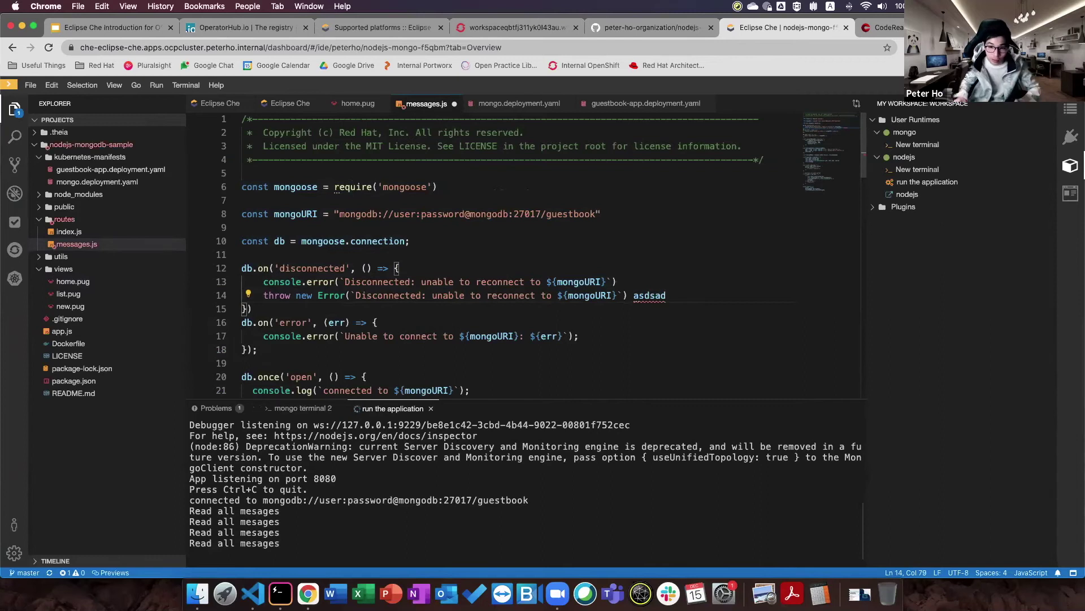
{"action": "key", "text": "super+s"}
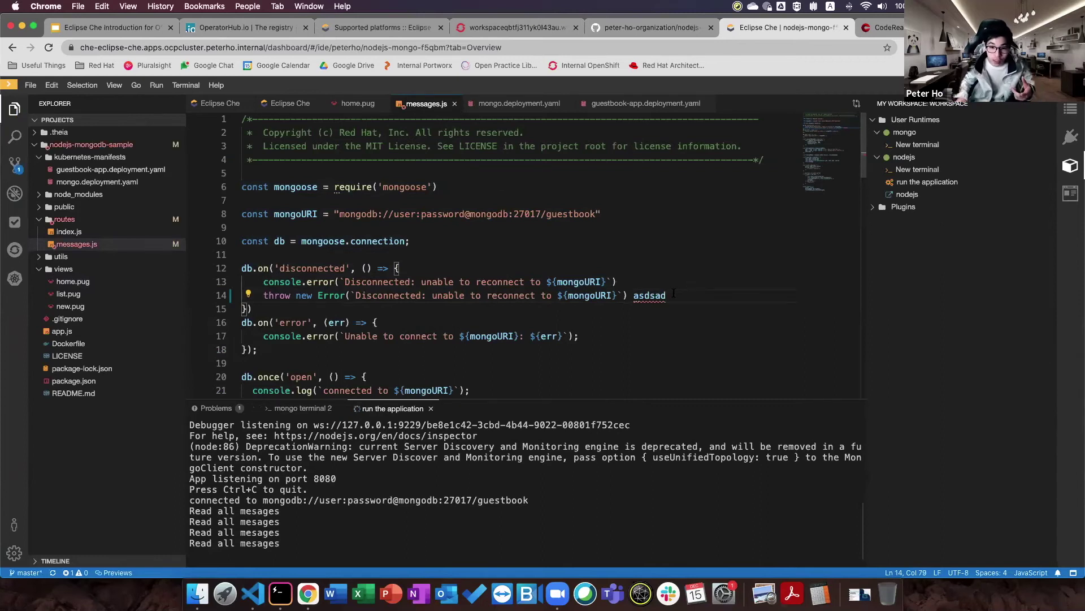
Step: Undo the invalid text on line 14 of messages.js and save the file again
{"action": "left_click", "coordinate": [666, 295], "text": "super"}
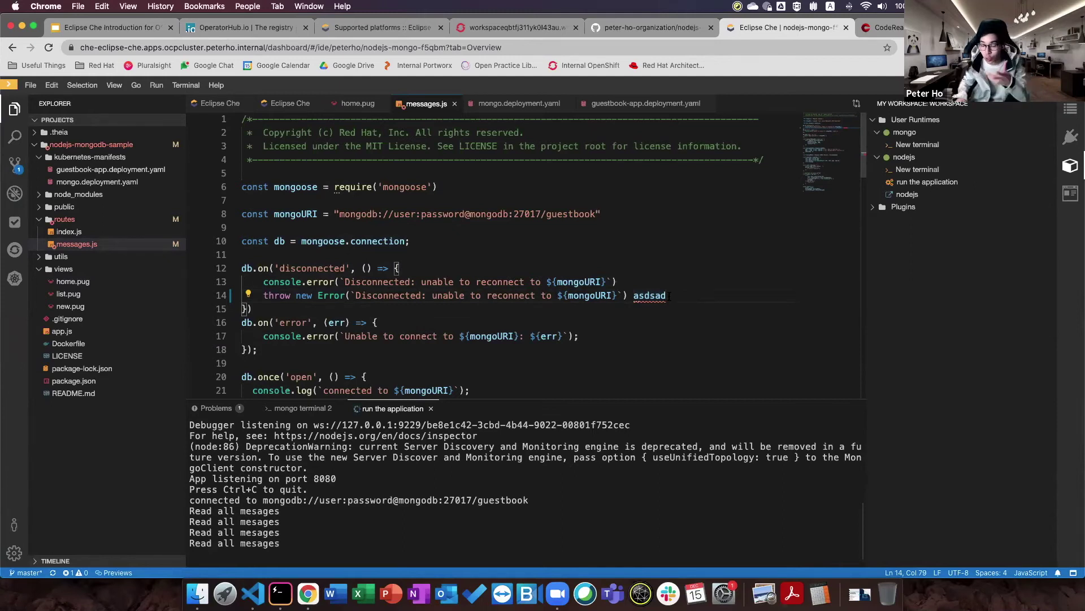
{"action": "left_click", "coordinate": [666, 295], "text": "super"}
{"action": "key", "text": "super+z"}
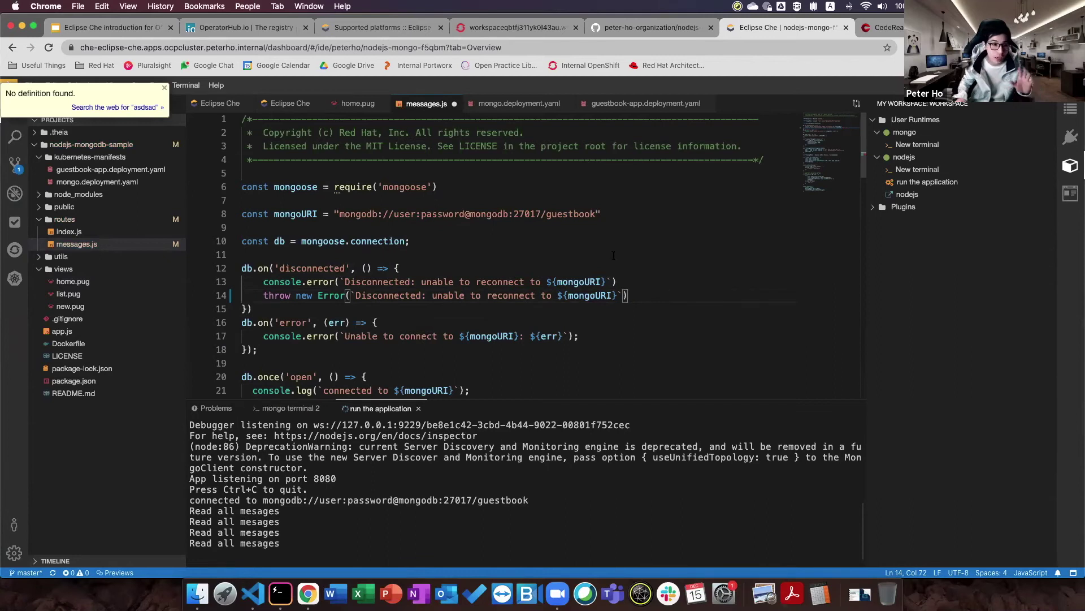
{"action": "key", "text": "Up"}
{"action": "key", "text": "Up"}
{"action": "key", "text": "Up"}
{"action": "left_click", "coordinate": [414, 179]}
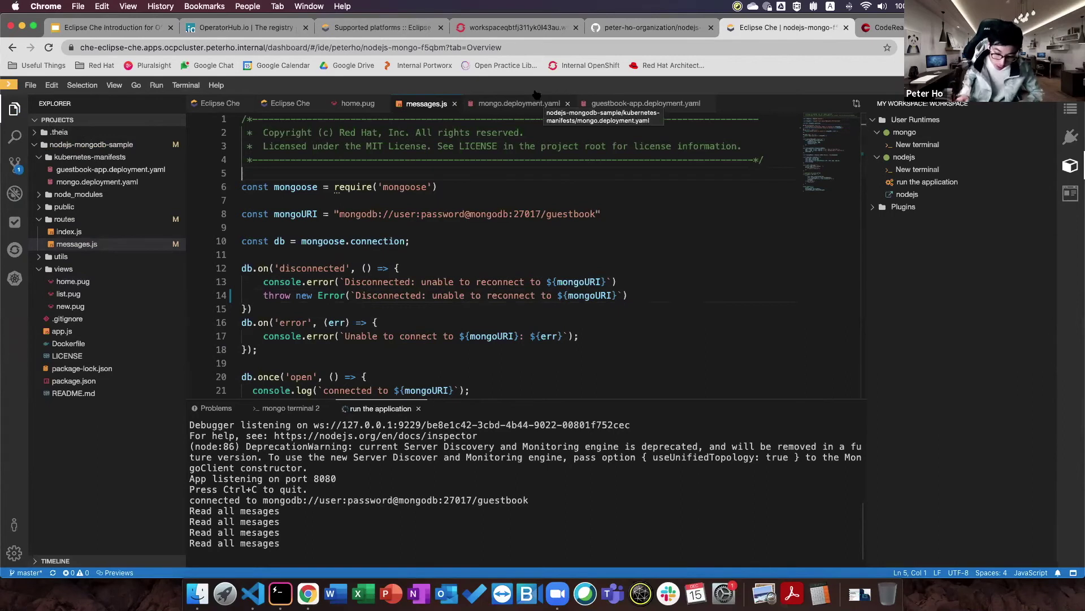
{"action": "left_click", "coordinate": [447, 255]}
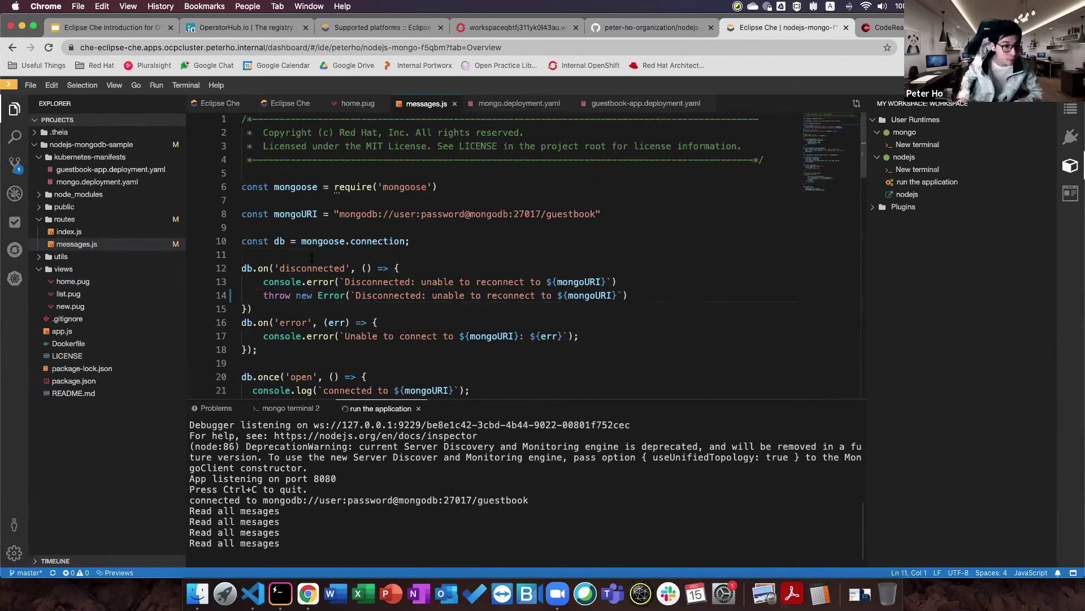
Step: Collapse the routes folder in the nodejs-mongodb-sample project tree
{"action": "left_click", "coordinate": [101, 220]}
{"action": "left_click", "coordinate": [72, 145]}
{"action": "left_click", "coordinate": [15, 107]}
{"action": "left_click", "coordinate": [16, 107]}
{"action": "left_click", "coordinate": [82, 146]}
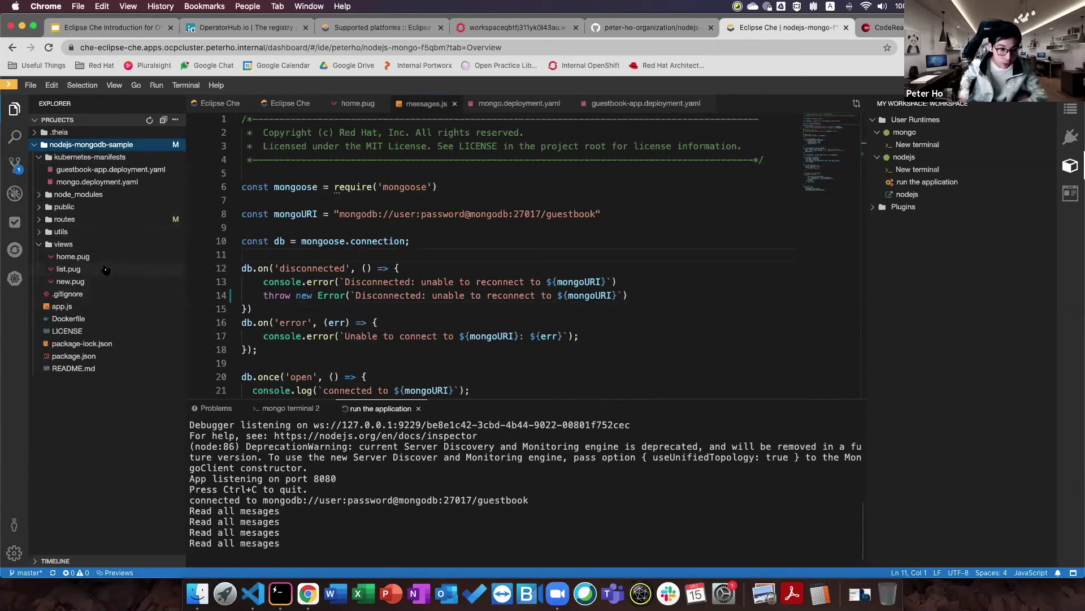
Step: In home.pug, replace "My" in the Guestbook heading on line 14 with the presenter's first name and save
{"action": "left_click", "coordinate": [73, 256]}
{"action": "left_click", "coordinate": [429, 261]}
{"action": "double_click", "coordinate": [419, 294]}
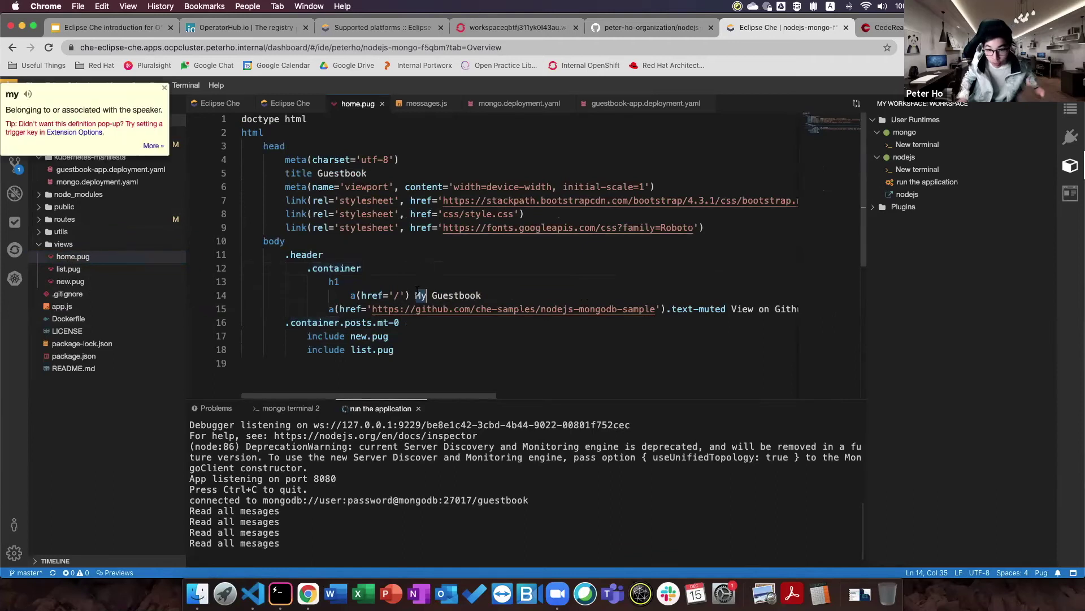
{"action": "left_click", "coordinate": [164, 88]}
{"action": "type", "text": "Peter"}
{"action": "key", "text": "BackSpace"}
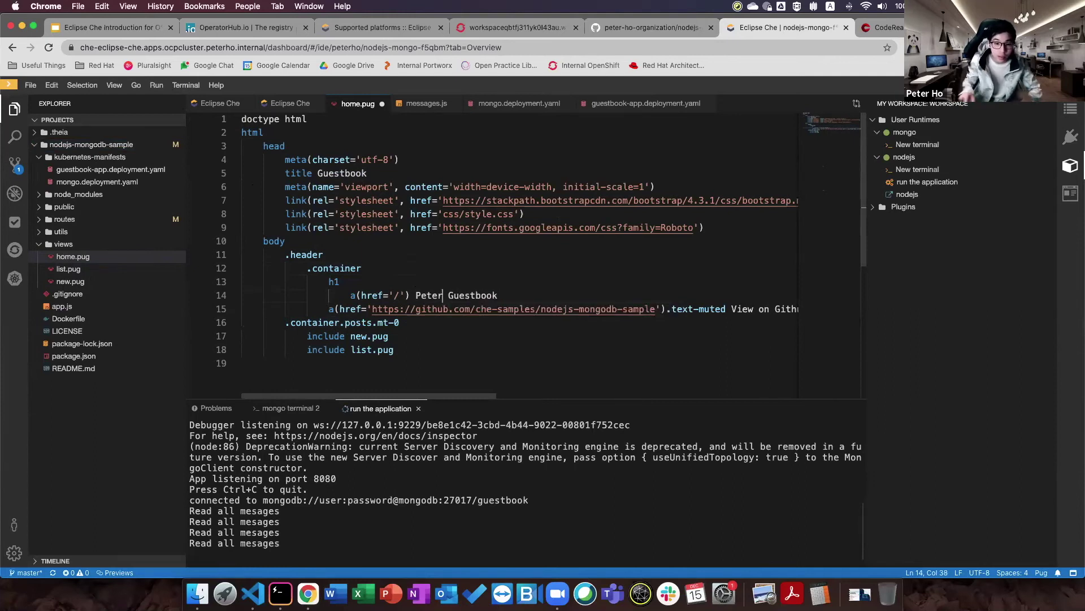
{"action": "key", "text": "super+s"}
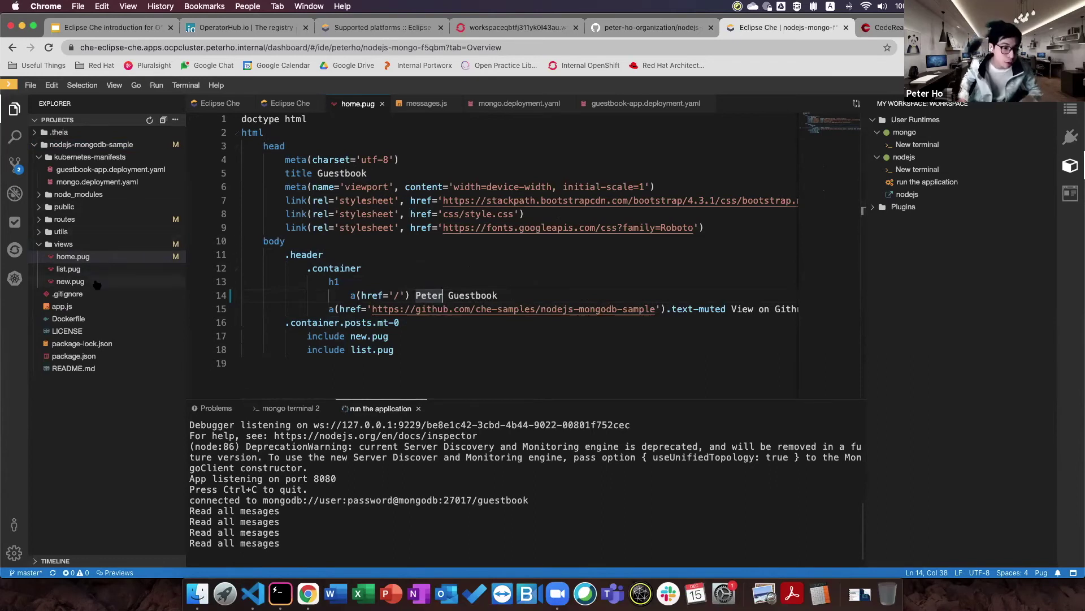
Step: Open app.js and try out code completion for "var" on a new line below the utils require statement
{"action": "left_click", "coordinate": [102, 305]}
{"action": "left_click", "coordinate": [423, 281]}
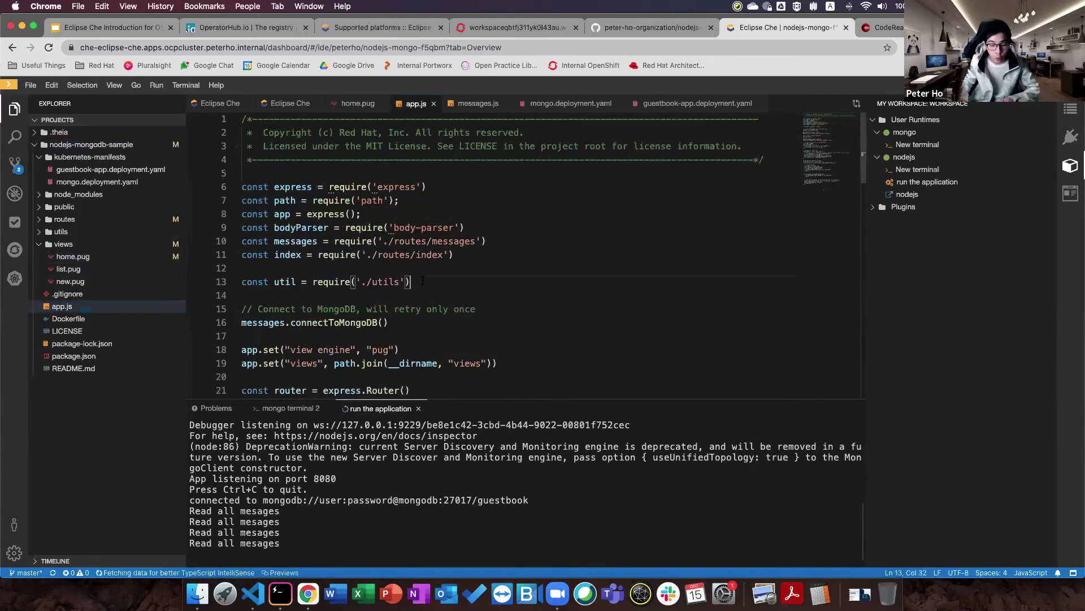
{"action": "key", "text": "Return"}
{"action": "key", "text": "Return"}
{"action": "type", "text": "v"}
{"action": "key", "text": "BackSpace"}
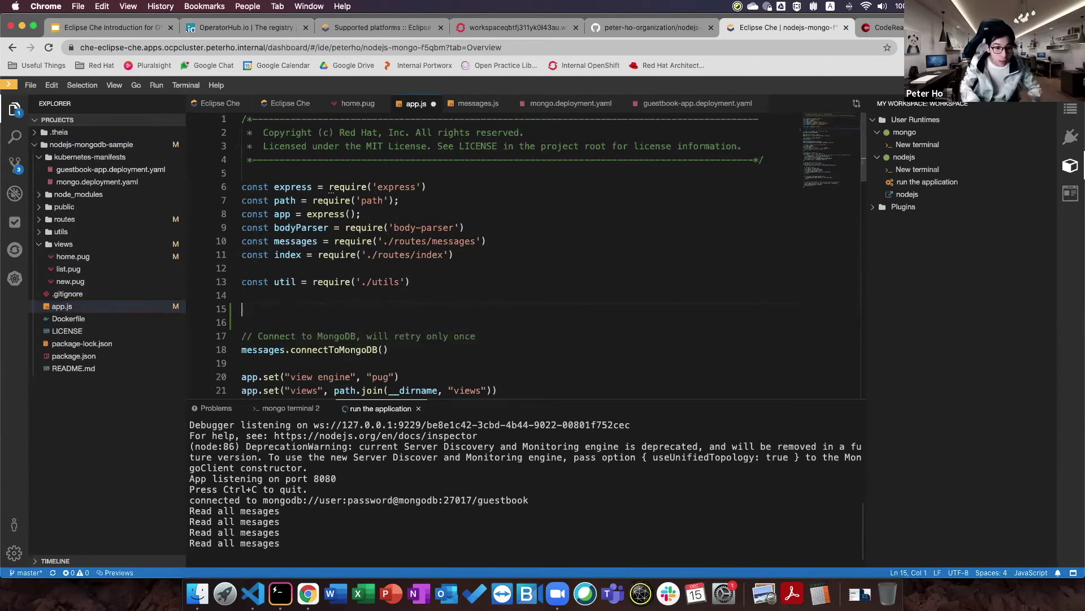
{"action": "type", "text": "asdasd"}
{"action": "type", "text": "var"}
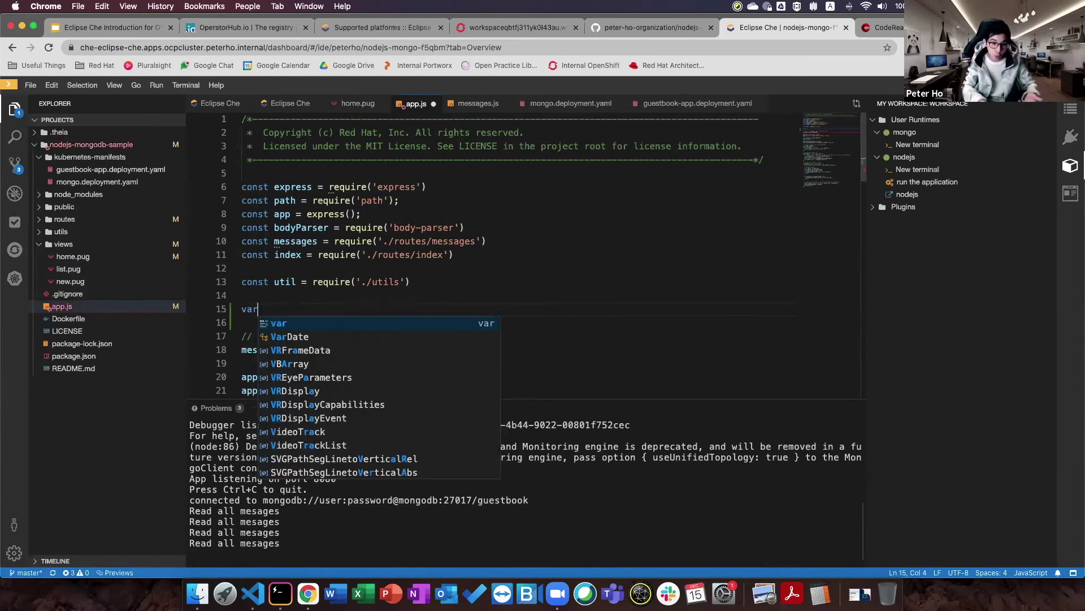
Step: Retype "var" on line 15 of app.js to bring up its suggestions again, and clear the line
{"action": "key", "text": "BackSpace"}
{"action": "key", "text": "BackSpace"}
{"action": "key", "text": "BackSpace"}
{"action": "type", "text": "va"}
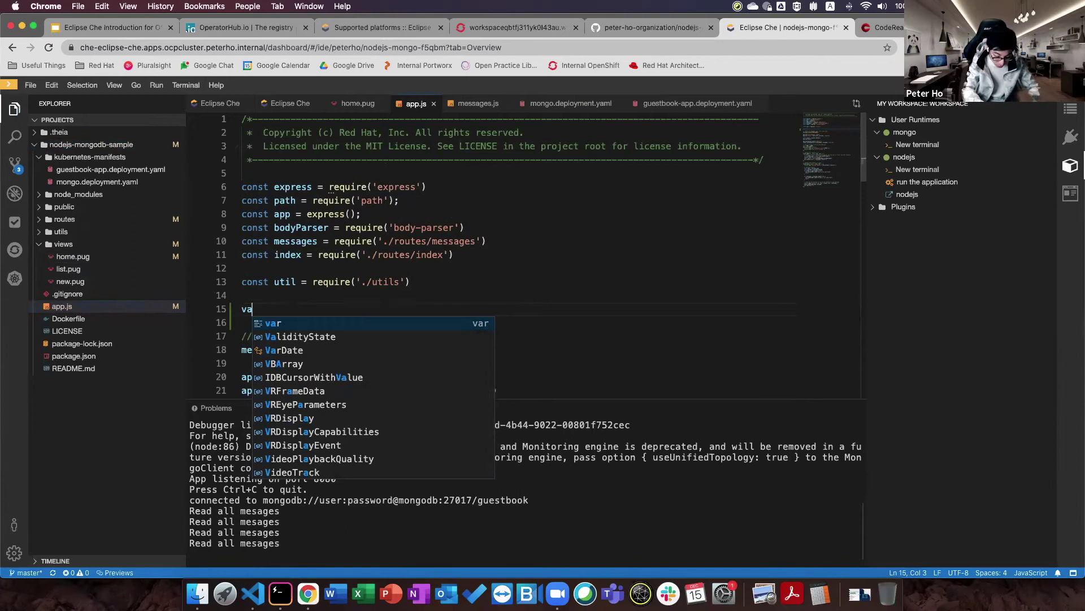
{"action": "type", "text": "r"}
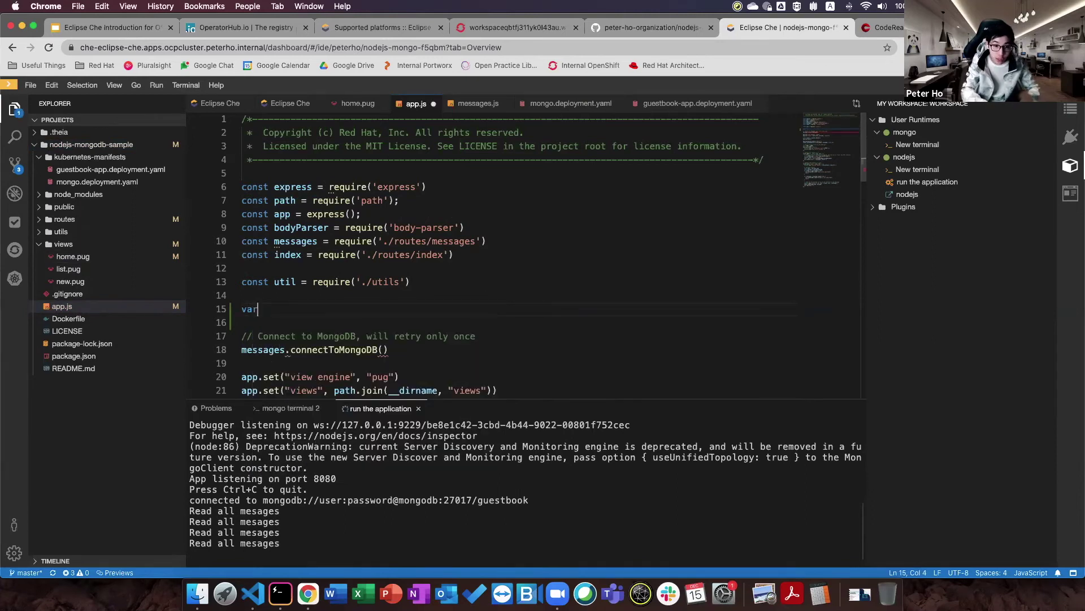
{"action": "key", "text": "BackSpace"}
{"action": "key", "text": "BackSpace"}
{"action": "key", "text": "Delete"}
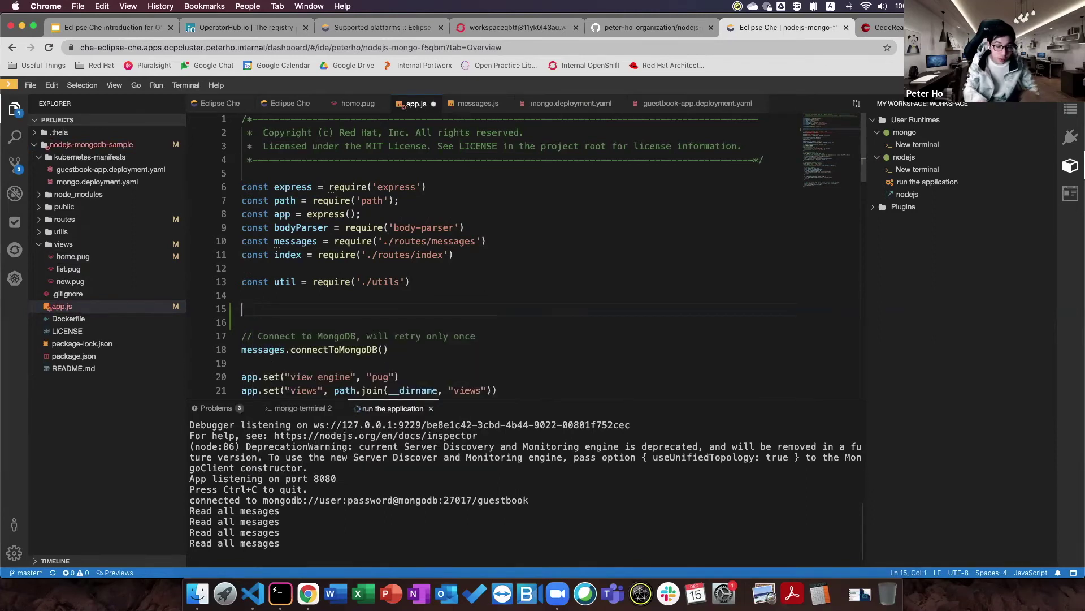
Step: Start a router.get("",) call on a new line below the GET request handler in app.js
{"action": "scroll", "coordinate": [467, 348], "scroll_direction": "down", "scroll_amount": 3}
{"action": "scroll", "coordinate": [466, 348], "scroll_direction": "down", "scroll_amount": 5}
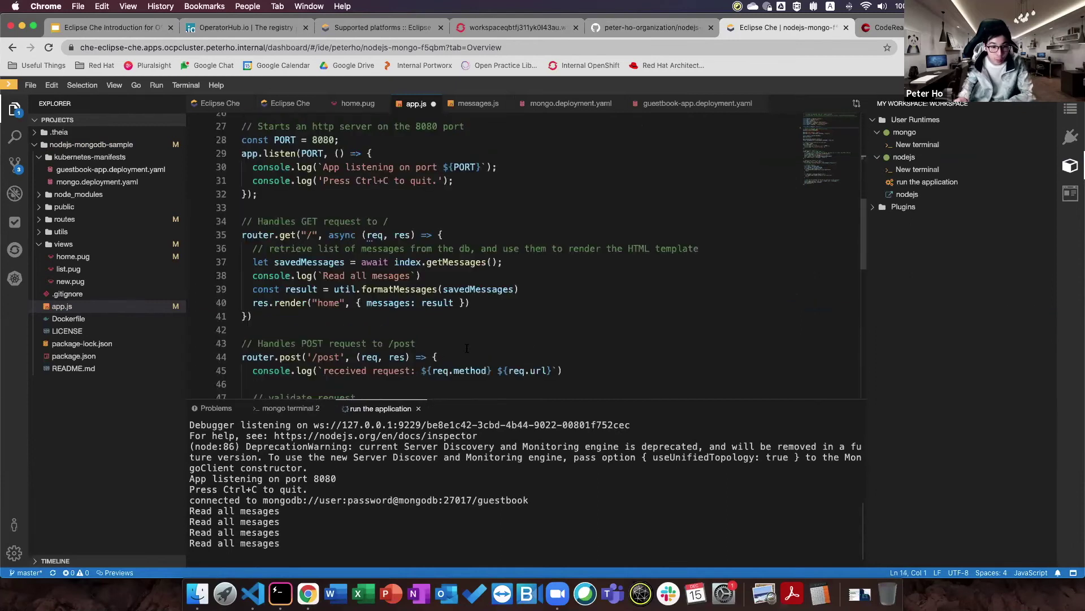
{"action": "left_click", "coordinate": [444, 313]}
{"action": "scroll", "coordinate": [444, 312], "scroll_direction": "down", "scroll_amount": 1}
{"action": "key", "text": "Return"}
{"action": "key", "text": "Return"}
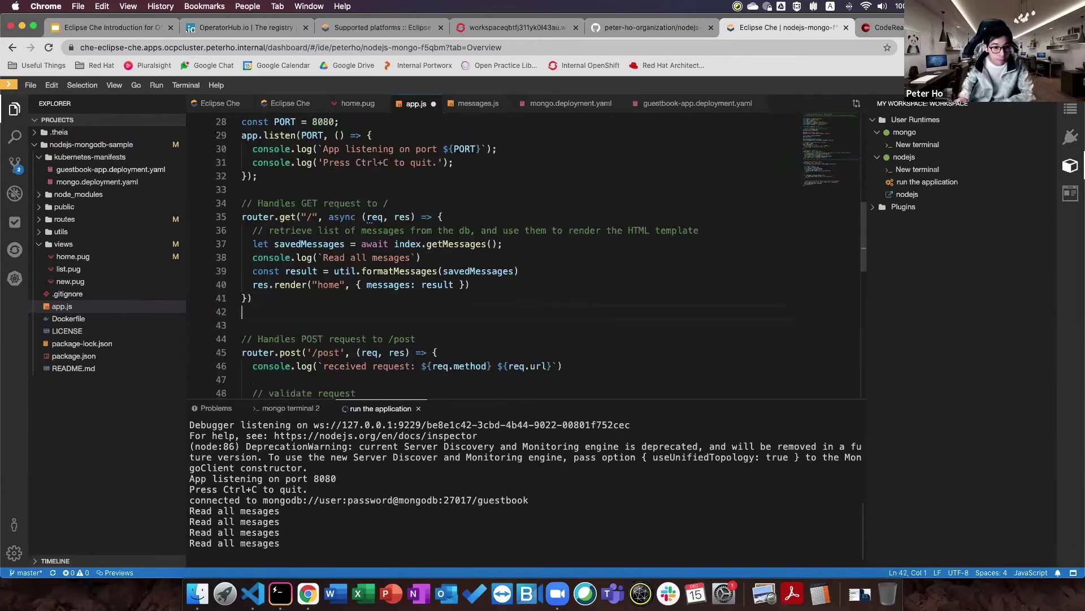
{"action": "type", "text": "router"}
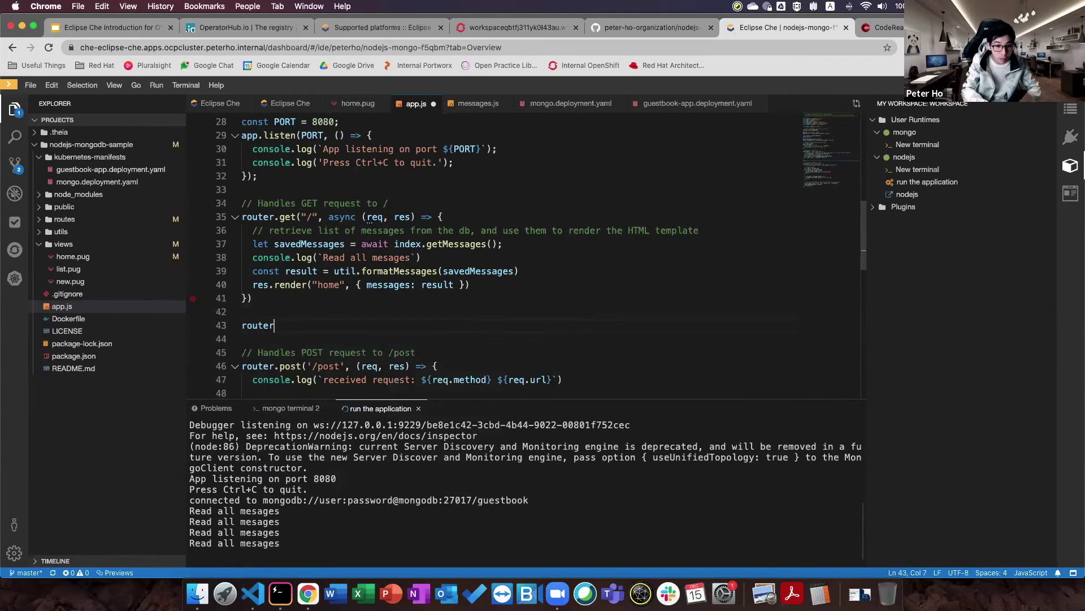
{"action": "type", "text": ".get"}
{"action": "key", "text": "Escape"}
{"action": "type", "text": "(\"\""}
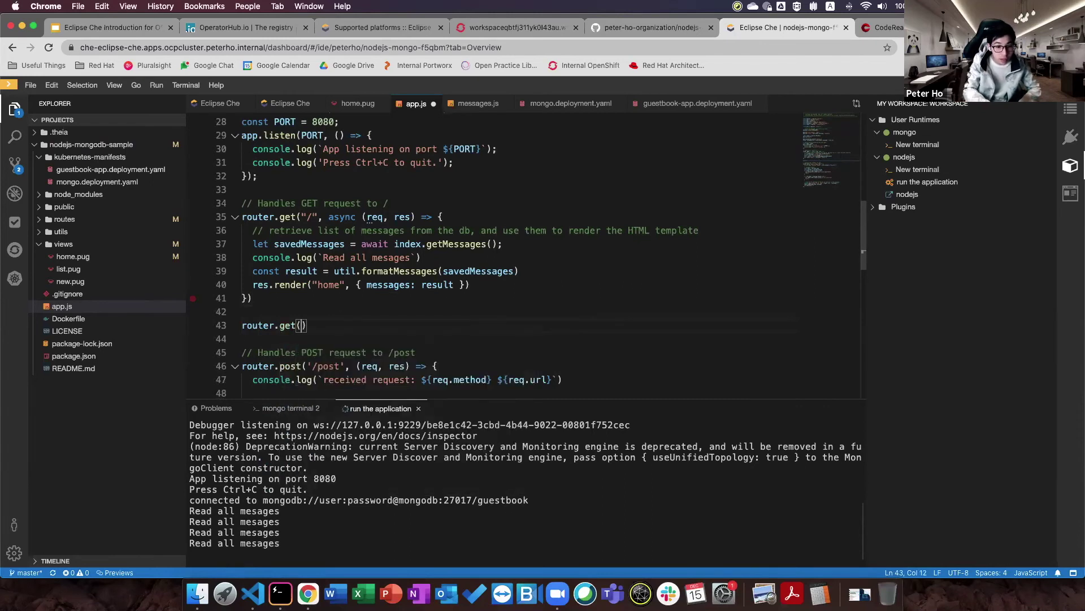
{"action": "type", "text": ","}
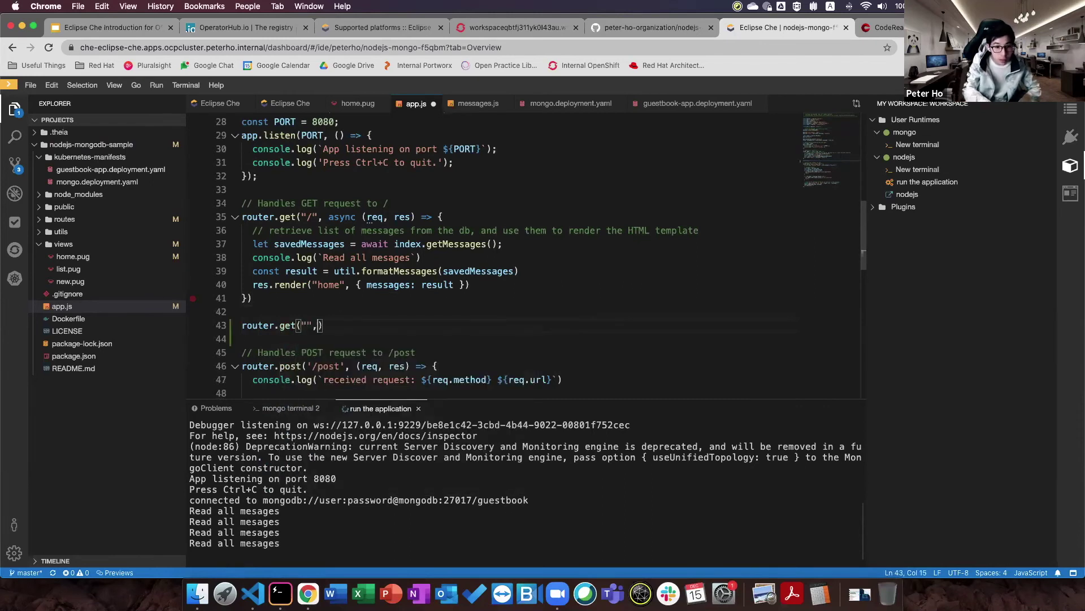
Step: Remove the trial router.get call and the added blank lines from app.js, and save the file
{"action": "key", "text": "BackSpace"}
{"action": "key", "text": "super+l"}
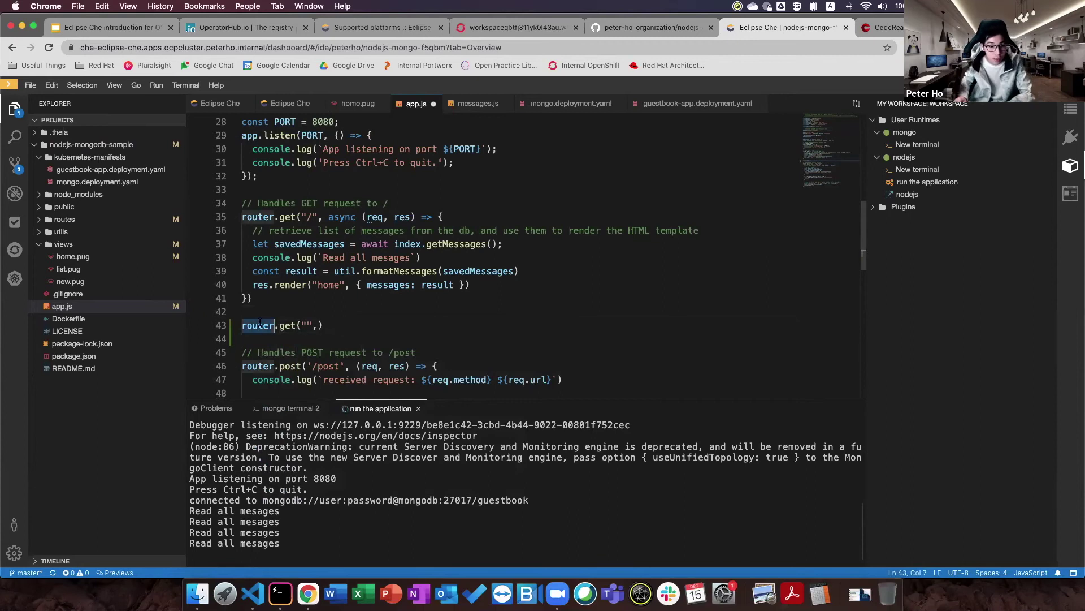
{"action": "key", "text": "BackSpace"}
{"action": "key", "text": "BackSpace"}
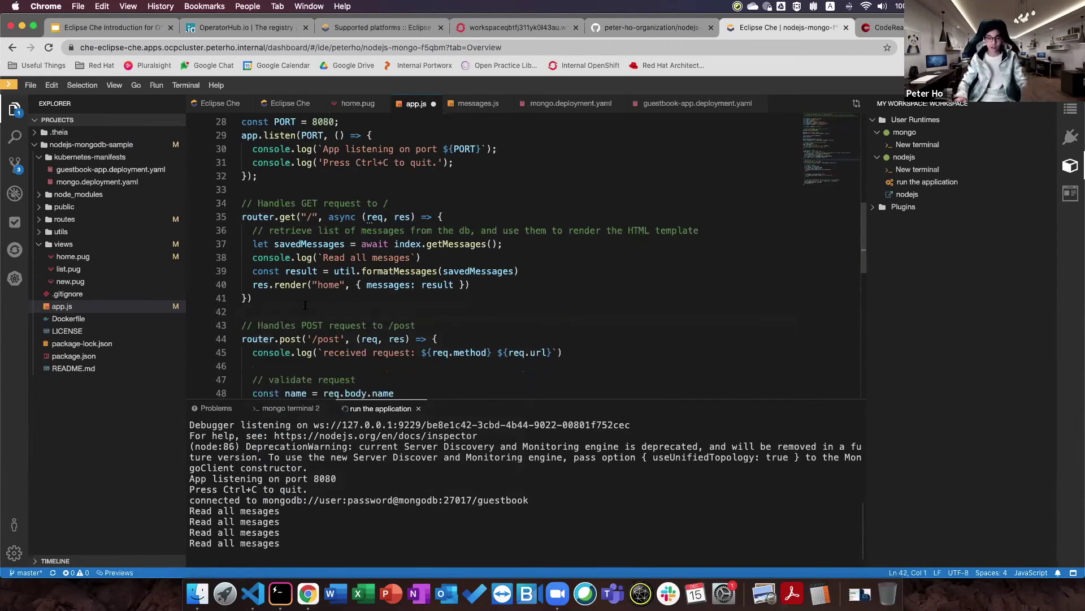
{"action": "scroll", "coordinate": [305, 305], "scroll_direction": "up", "scroll_amount": 8}
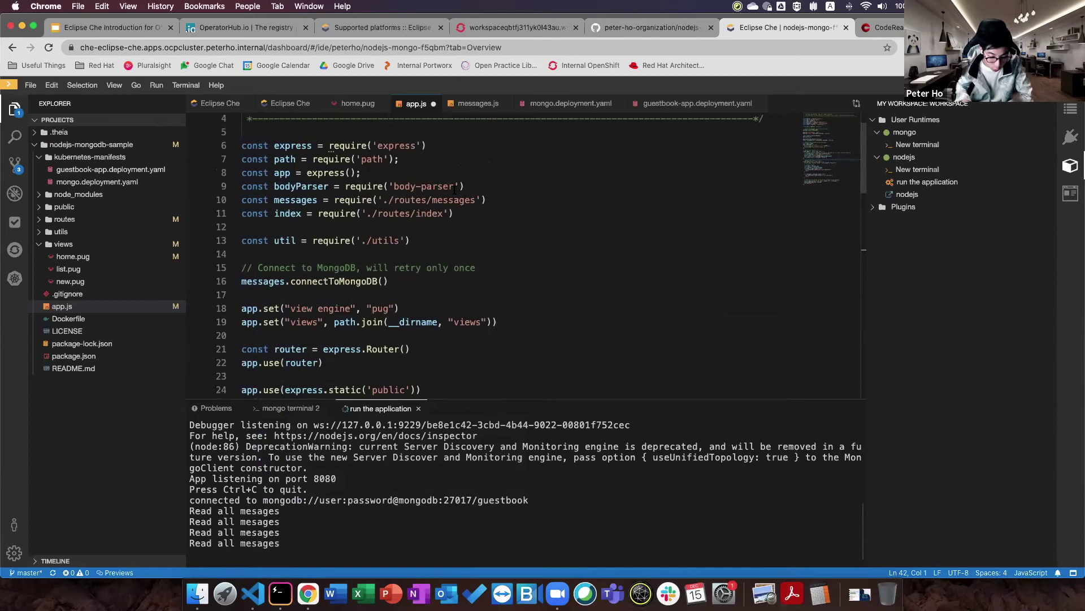
{"action": "scroll", "coordinate": [457, 199], "scroll_direction": "up", "scroll_amount": 1}
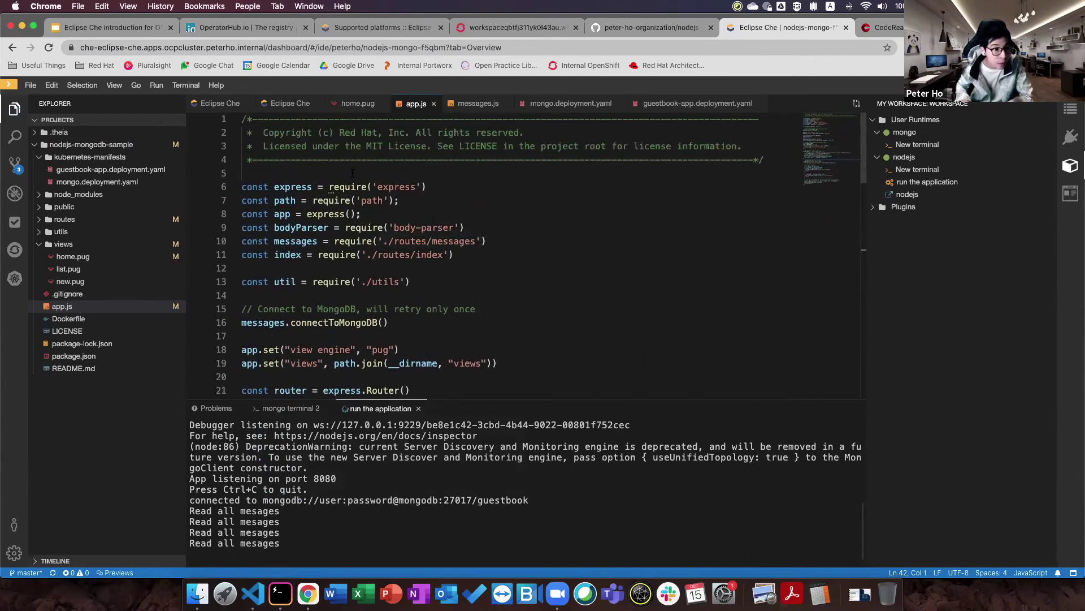
Step: Search the IDE preferences for "font size", look at the editor's Font Size setting, and close the preferences
{"action": "left_click", "coordinate": [30, 84]}
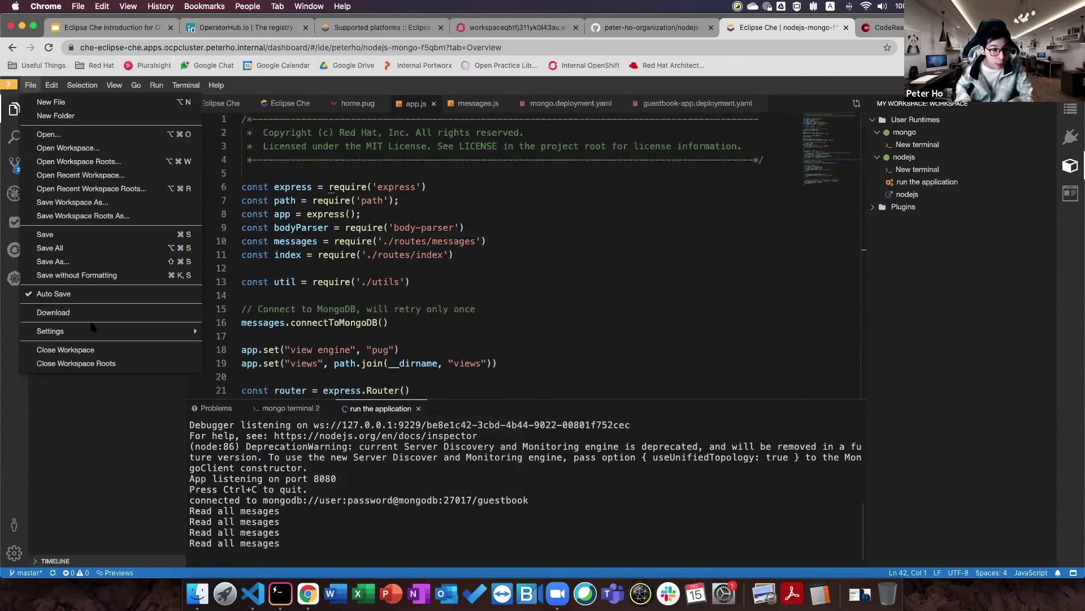
{"action": "mouse_move", "coordinate": [170, 332]}
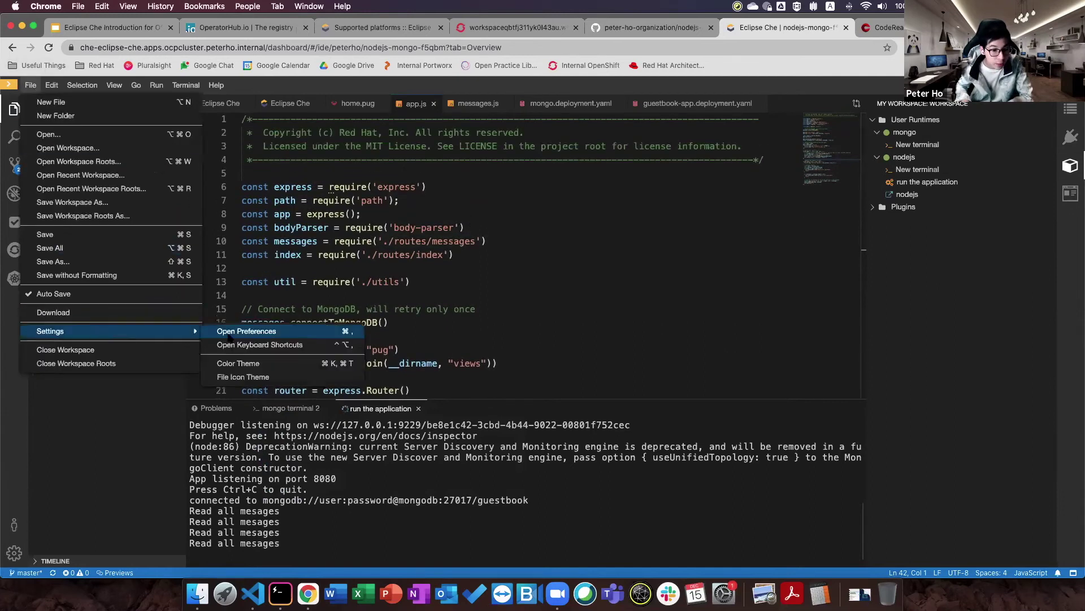
{"action": "left_click", "coordinate": [288, 334]}
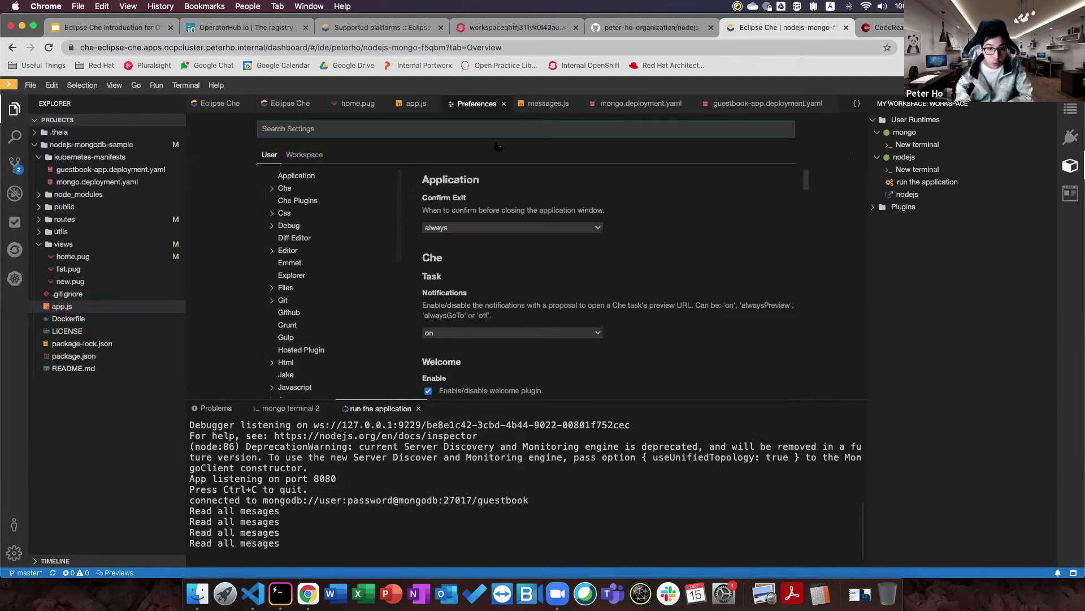
{"action": "type", "text": "font size"}
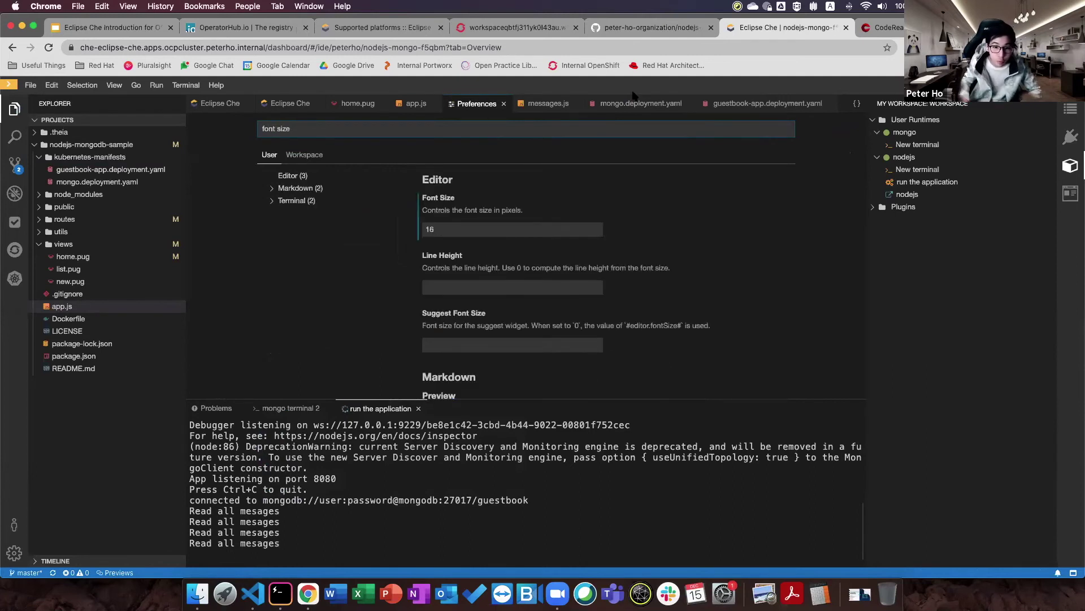
{"action": "left_click", "coordinate": [552, 230]}
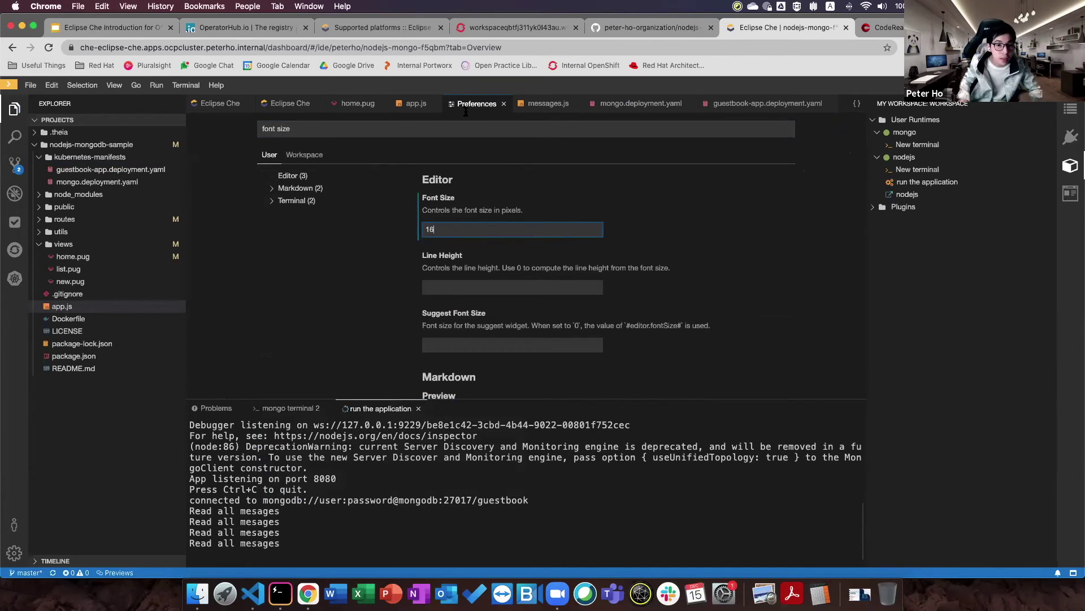
{"action": "left_click", "coordinate": [504, 104]}
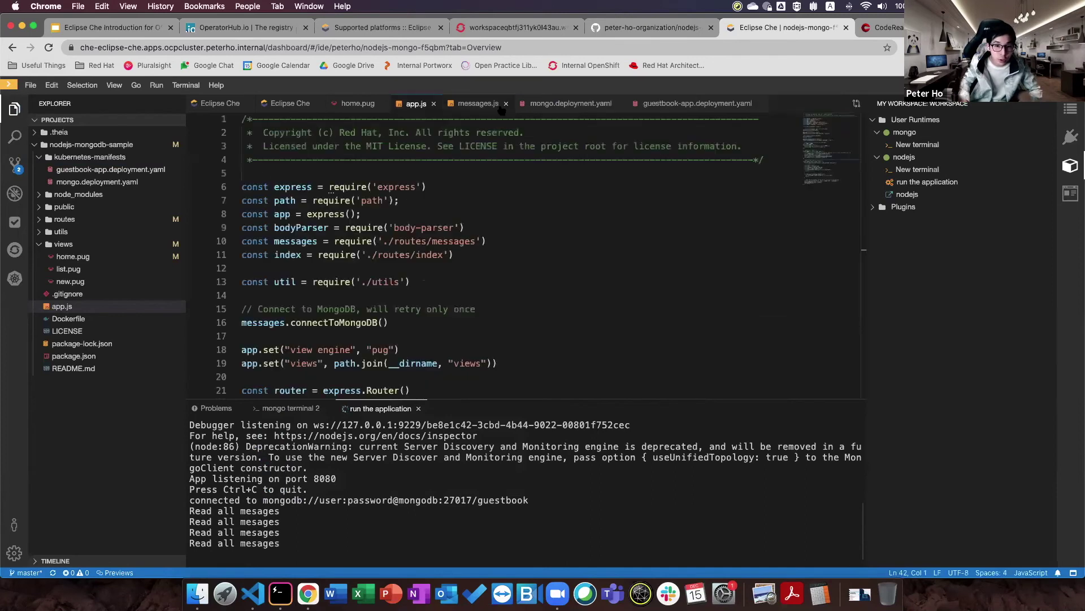
{"action": "left_click", "coordinate": [406, 226]}
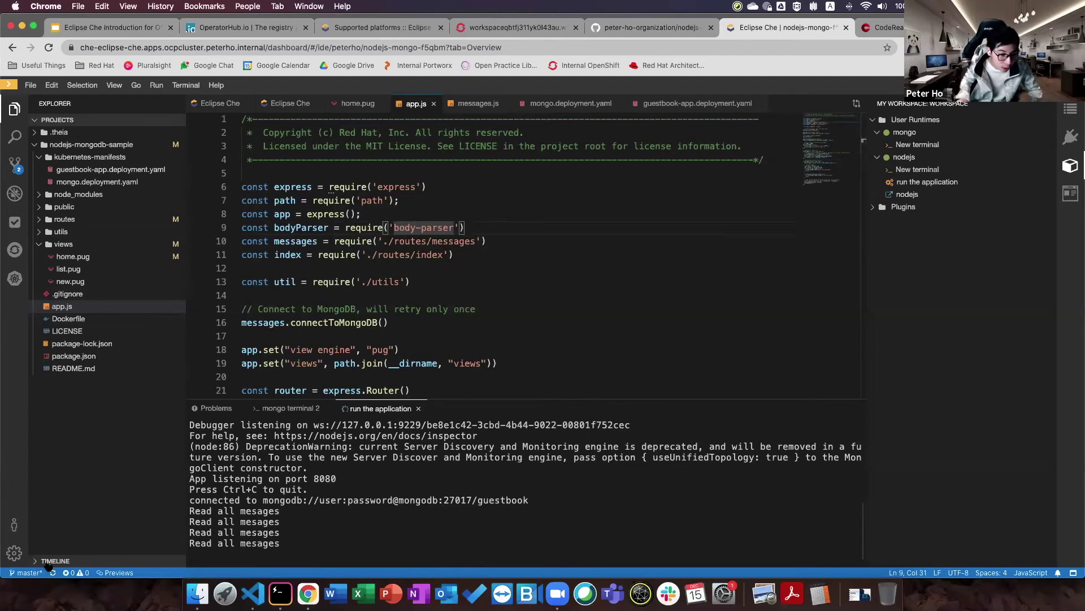
Step: Switch the IDE's color theme to Light (Theia) and view app.js in it
{"action": "left_click", "coordinate": [13, 553]}
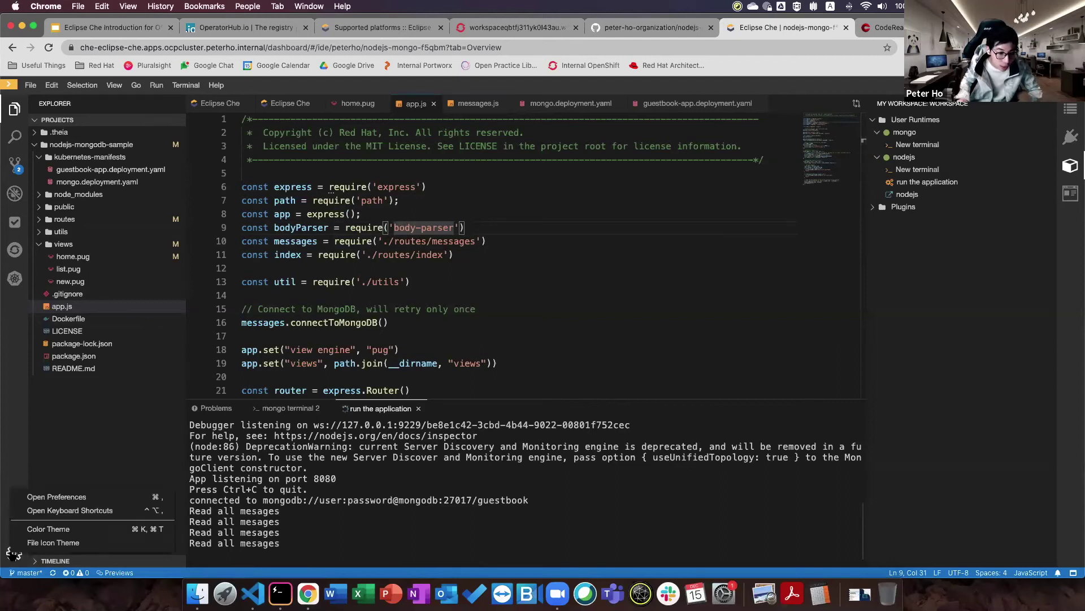
{"action": "left_click", "coordinate": [48, 529]}
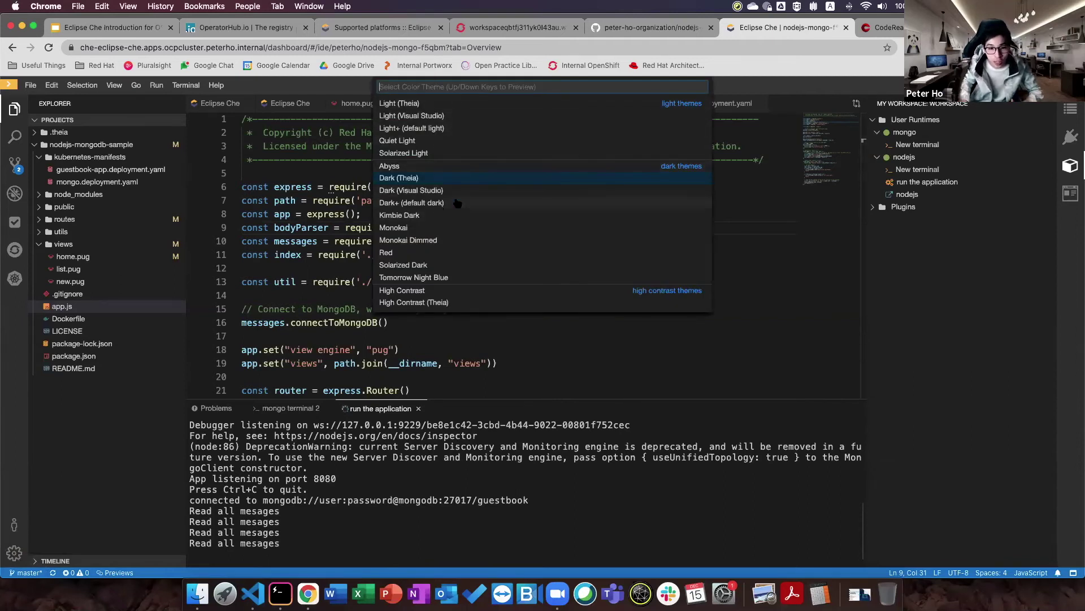
{"action": "key", "text": "Escape"}
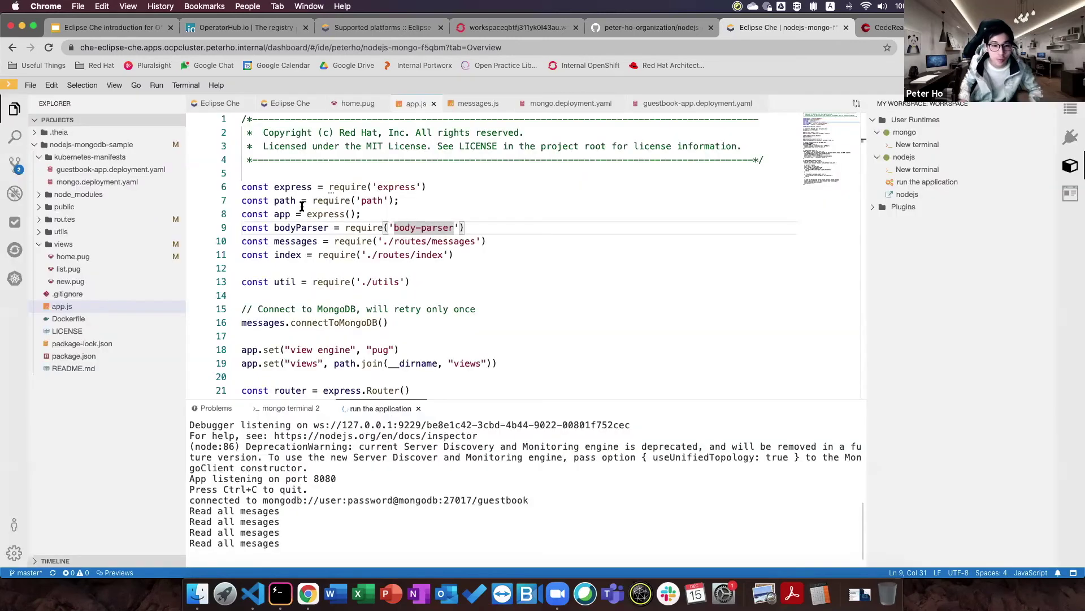
{"action": "left_click_drag", "start_coordinate": [303, 205], "coordinate": [480, 310]}
{"action": "left_click", "coordinate": [480, 308]}
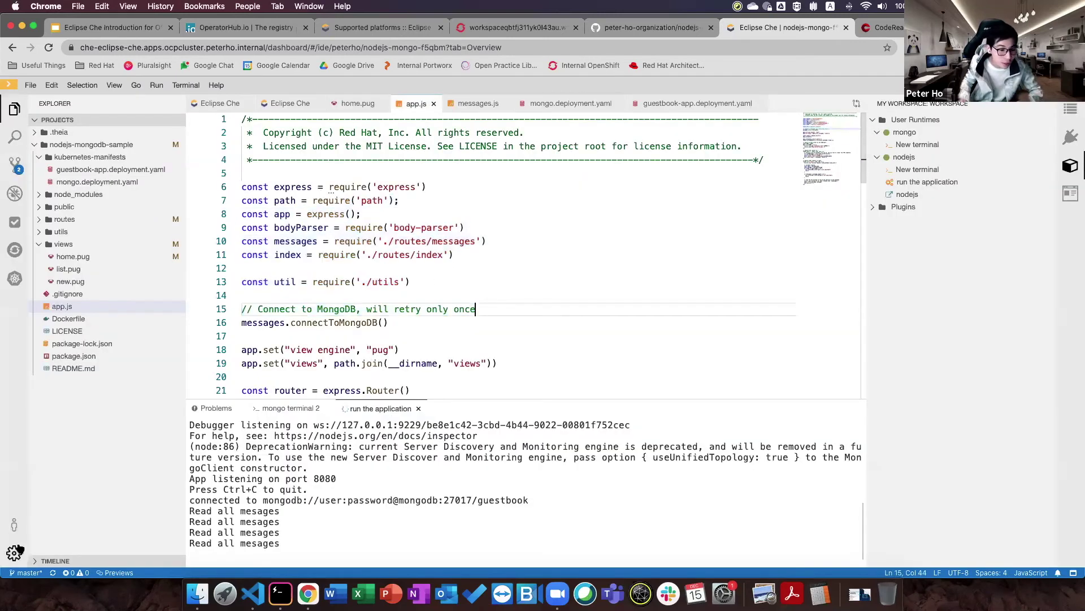
{"action": "left_click", "coordinate": [14, 552]}
{"action": "left_click", "coordinate": [99, 488]}
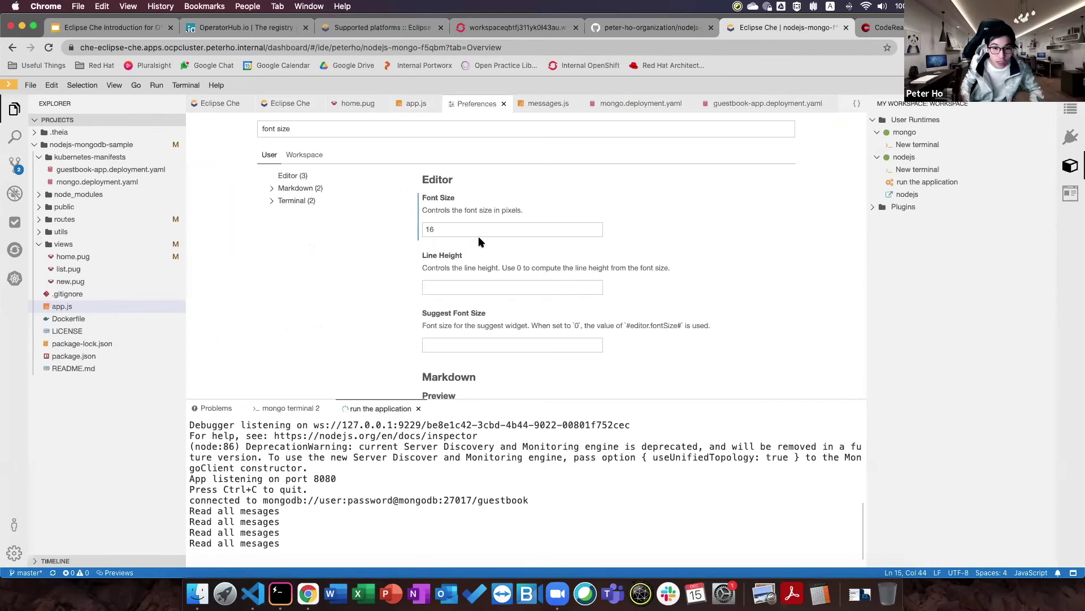
{"action": "left_click", "coordinate": [504, 104]}
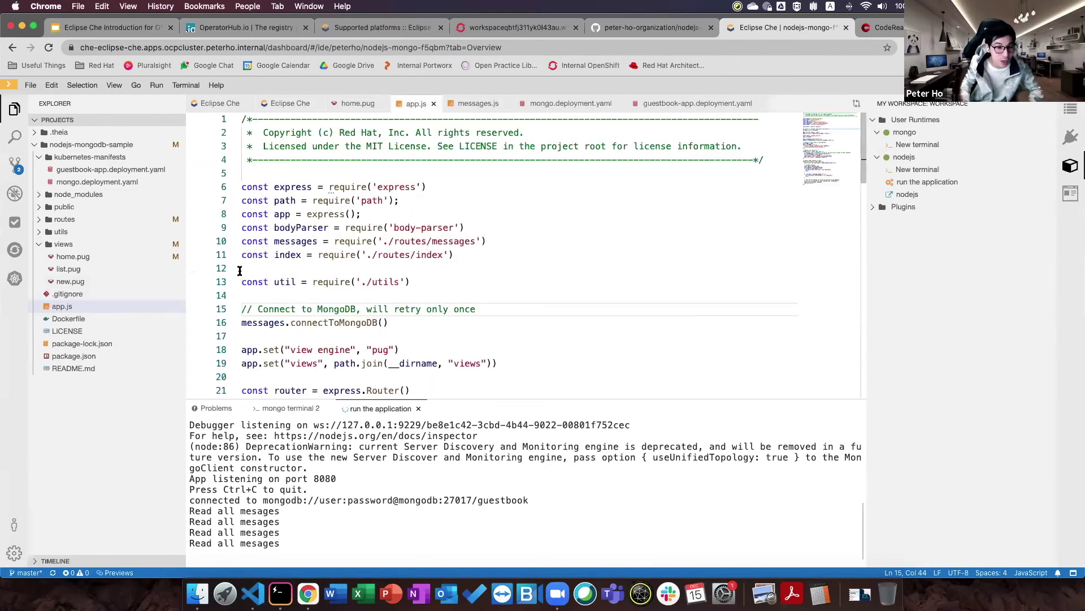
Step: Set the IDE's color theme to Dark (Theia)
{"action": "left_click", "coordinate": [14, 552]}
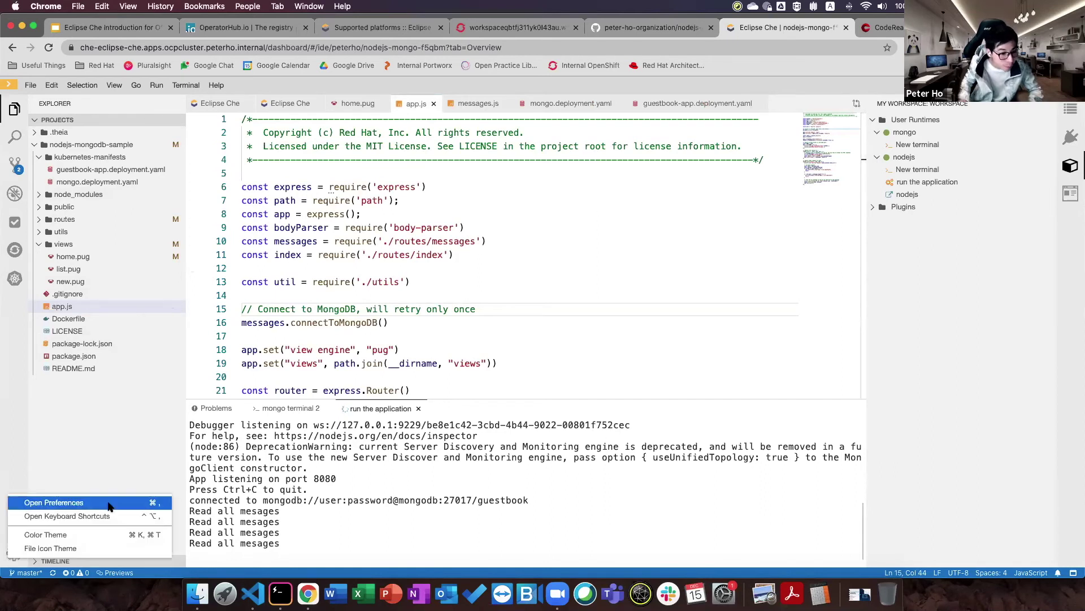
{"action": "left_click", "coordinate": [100, 534]}
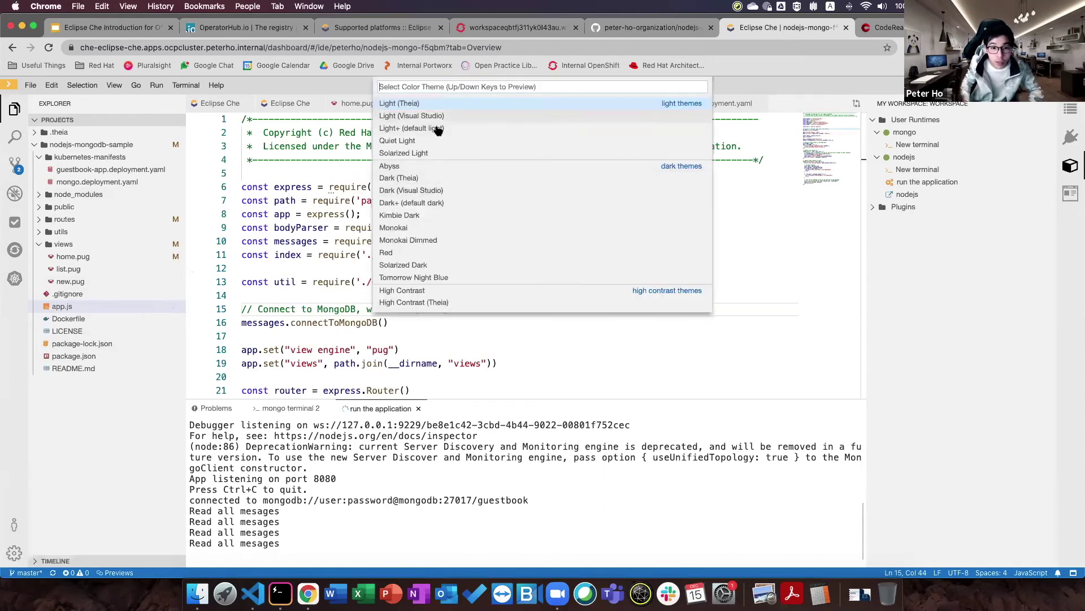
{"action": "left_click", "coordinate": [435, 178]}
{"action": "left_click", "coordinate": [434, 241]}
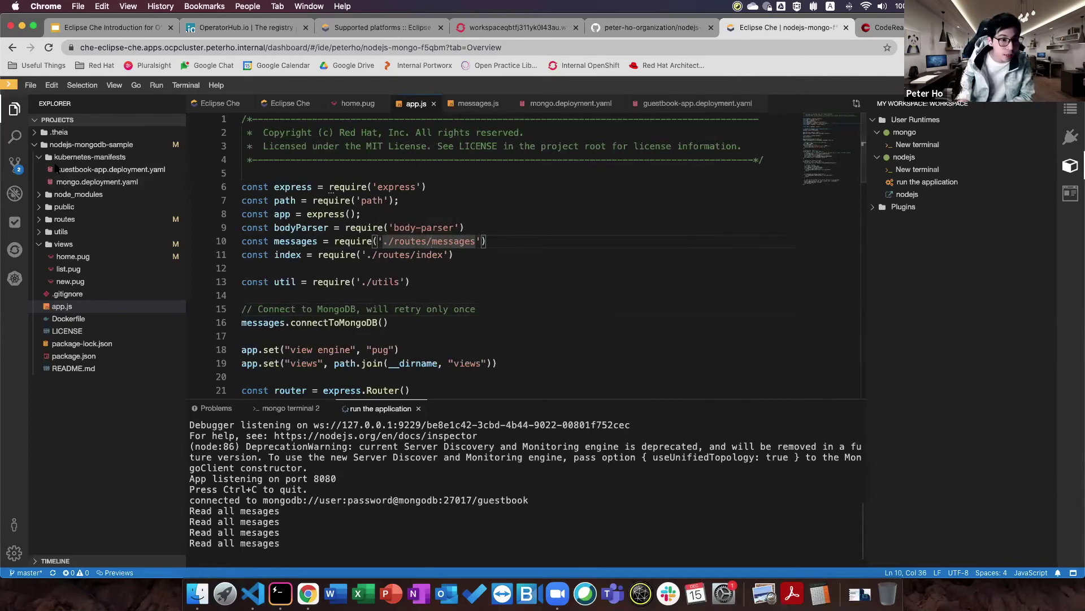
Step: Open the Plugins view to look at the plugins available for the workspace
{"action": "left_click", "coordinate": [16, 223]}
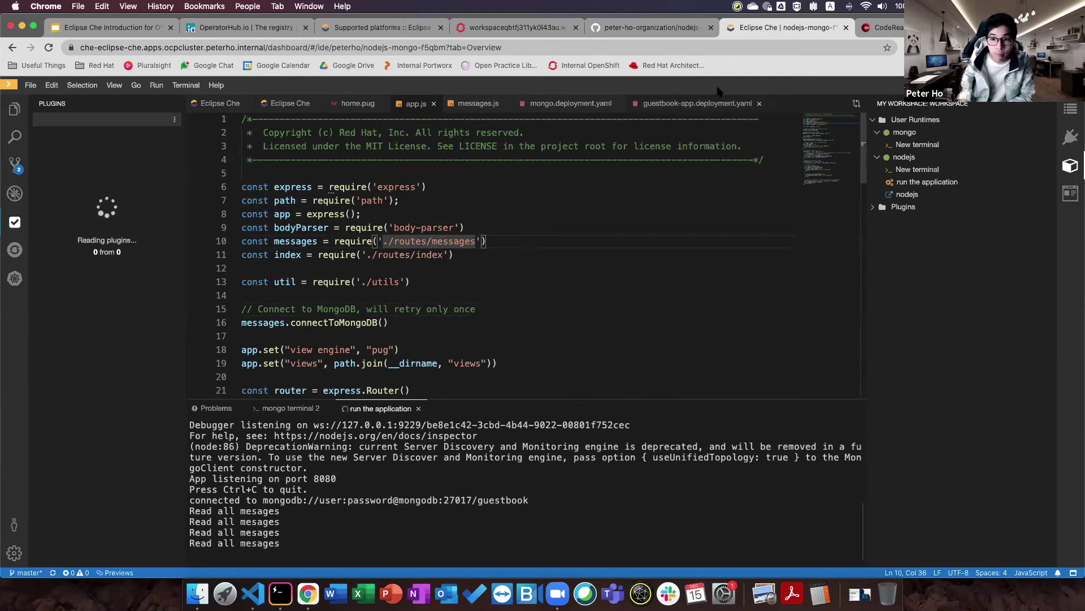
{"action": "left_click", "coordinate": [675, 26]}
{"action": "left_click", "coordinate": [753, 26]}
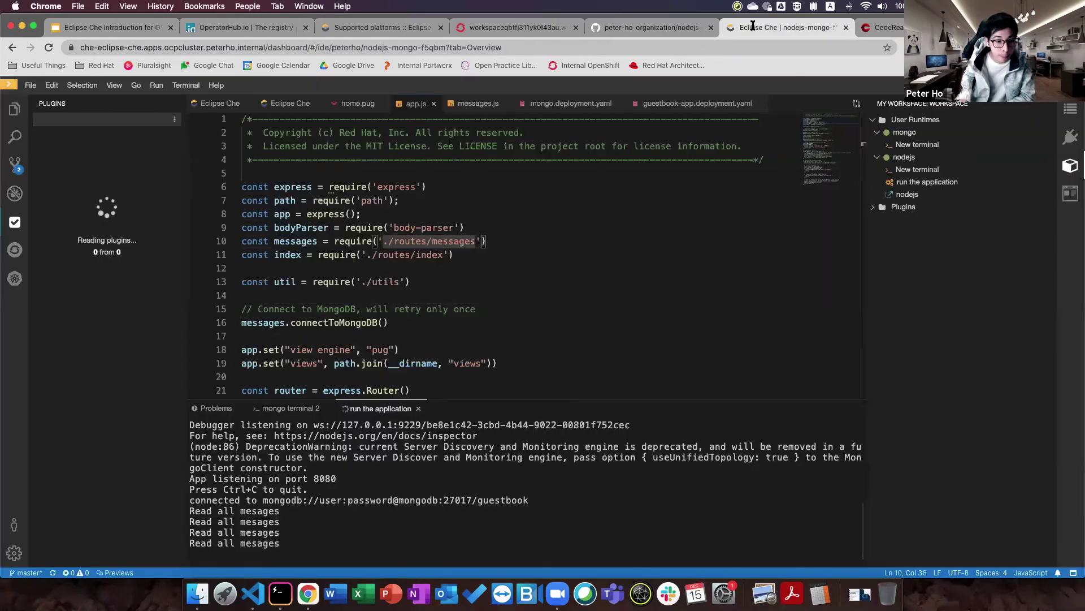
{"action": "left_click", "coordinate": [497, 308]}
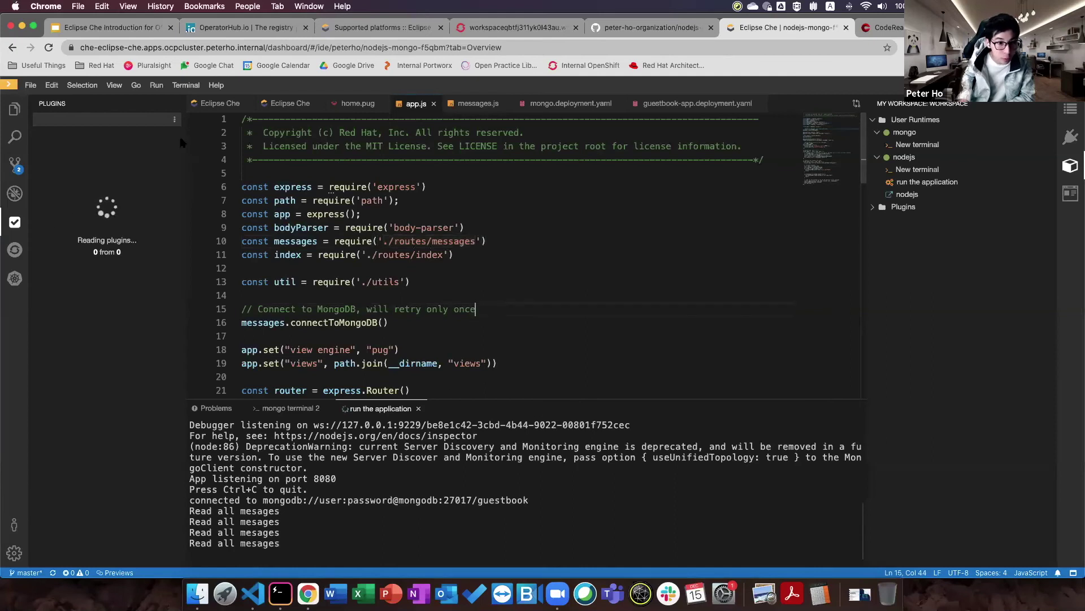
Step: Close the app.js editor and return to the project explorer with home.pug open
{"action": "left_click", "coordinate": [367, 103]}
{"action": "left_click", "coordinate": [416, 104]}
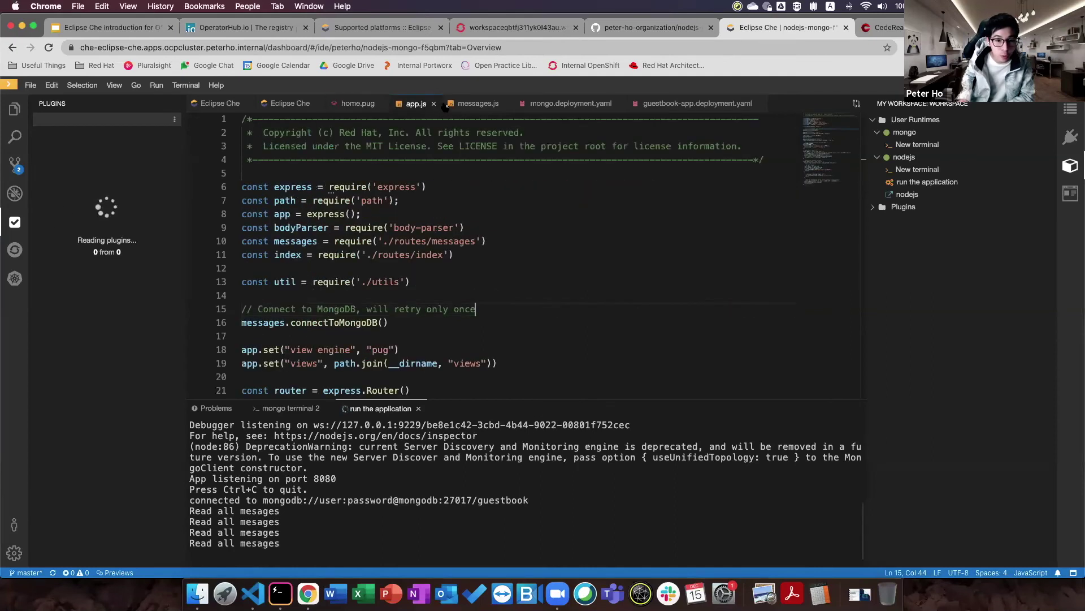
{"action": "left_click", "coordinate": [434, 103]}
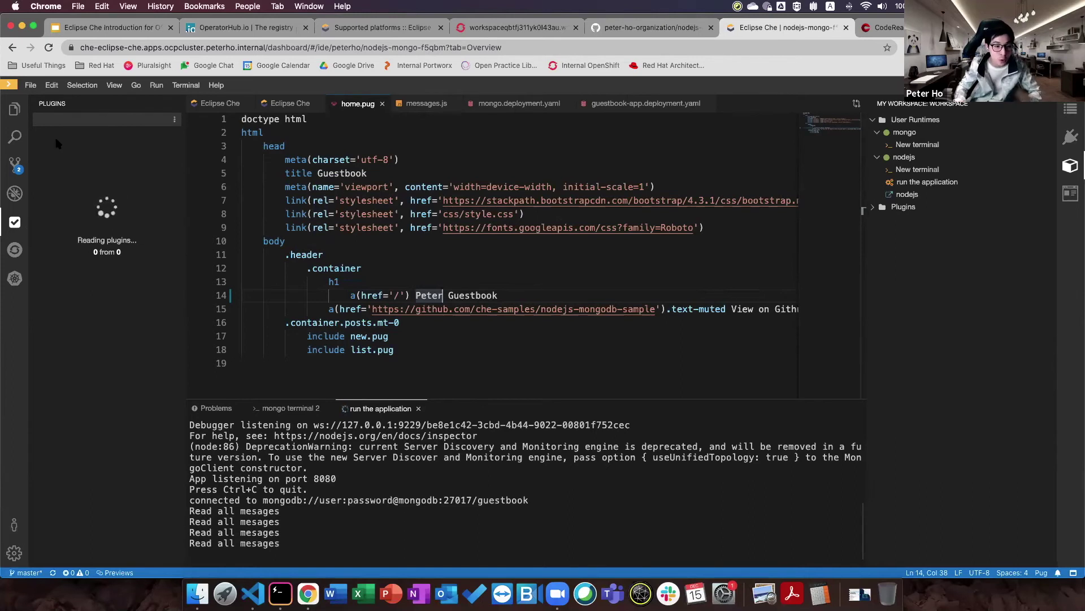
{"action": "triple_click", "coordinate": [113, 243]}
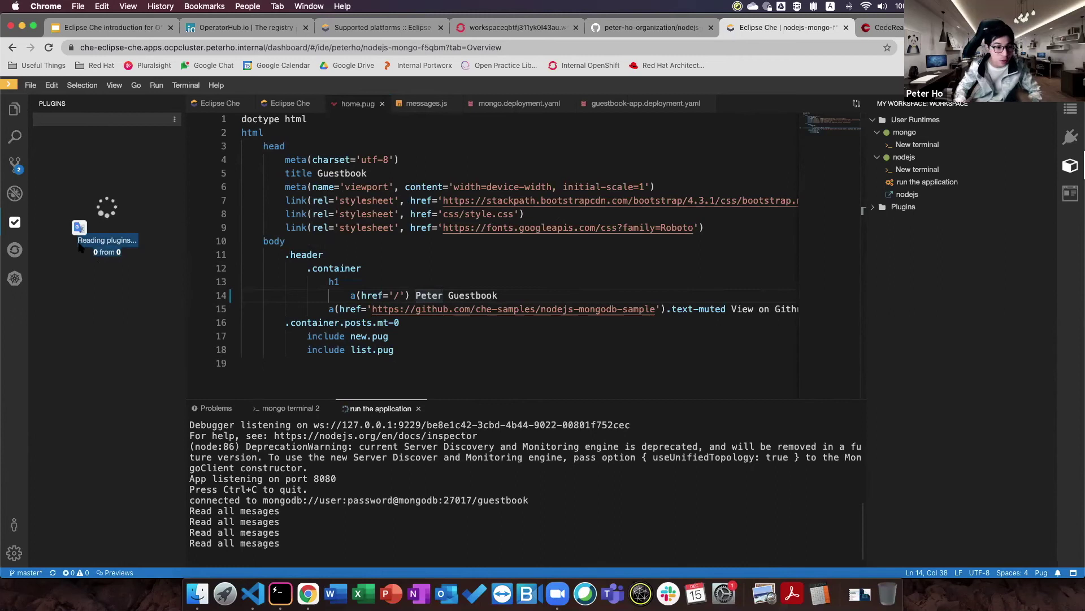
{"action": "left_click", "coordinate": [14, 109]}
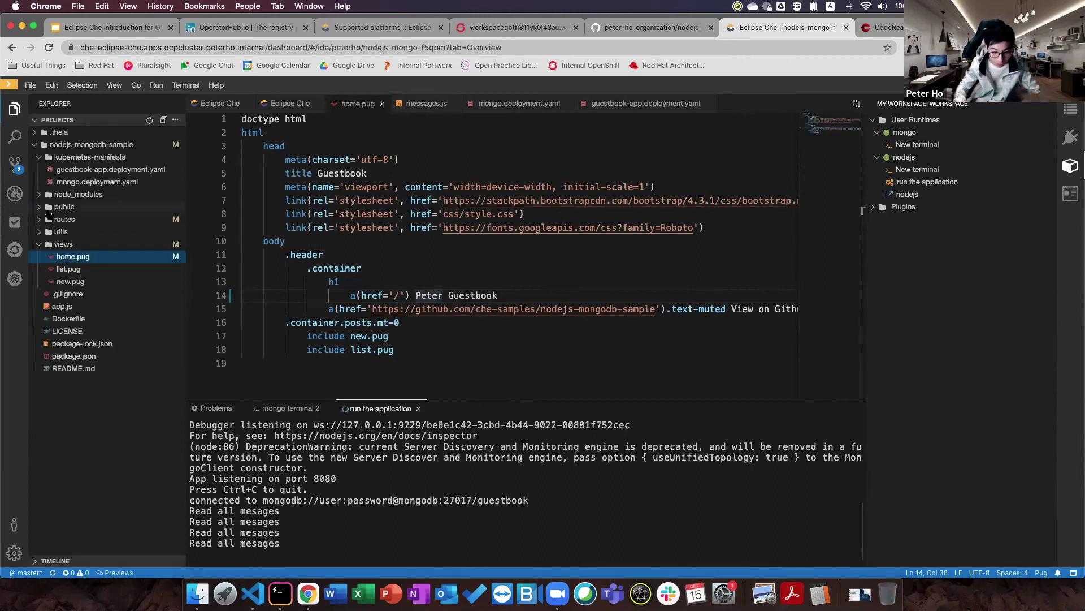
Step: Highlight the guestbook heading text on line 14 of home.pug
{"action": "left_click", "coordinate": [365, 268]}
{"action": "left_click_drag", "start_coordinate": [416, 295], "coordinate": [498, 295]}
{"action": "left_click", "coordinate": [498, 295]}
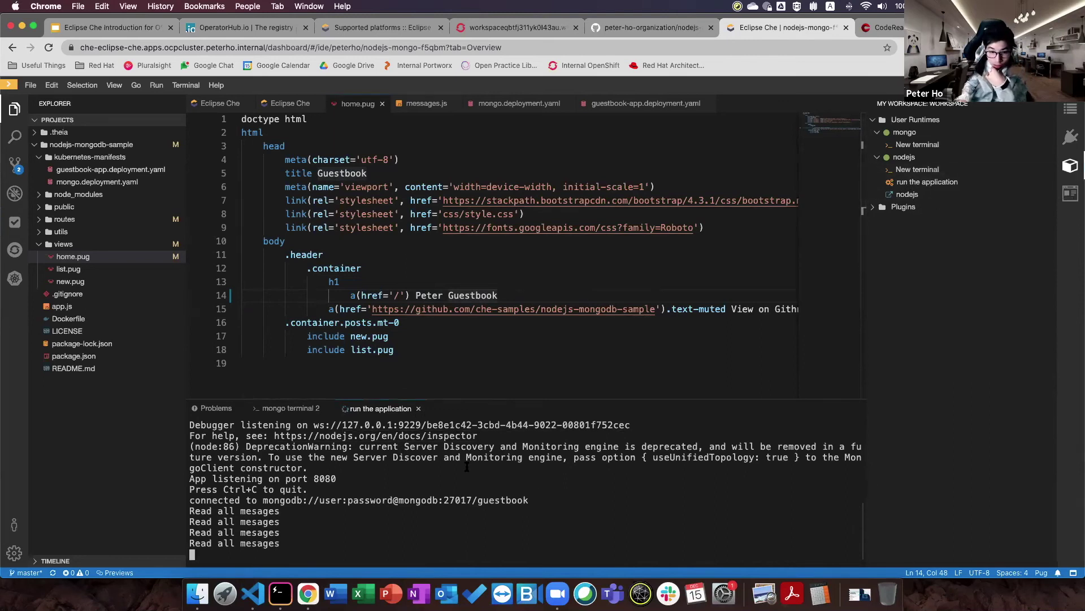
Step: Close the "run the application" terminal and the Problems view, and rerun the "run the application" task of the nodejs runtime
{"action": "left_click", "coordinate": [418, 408]}
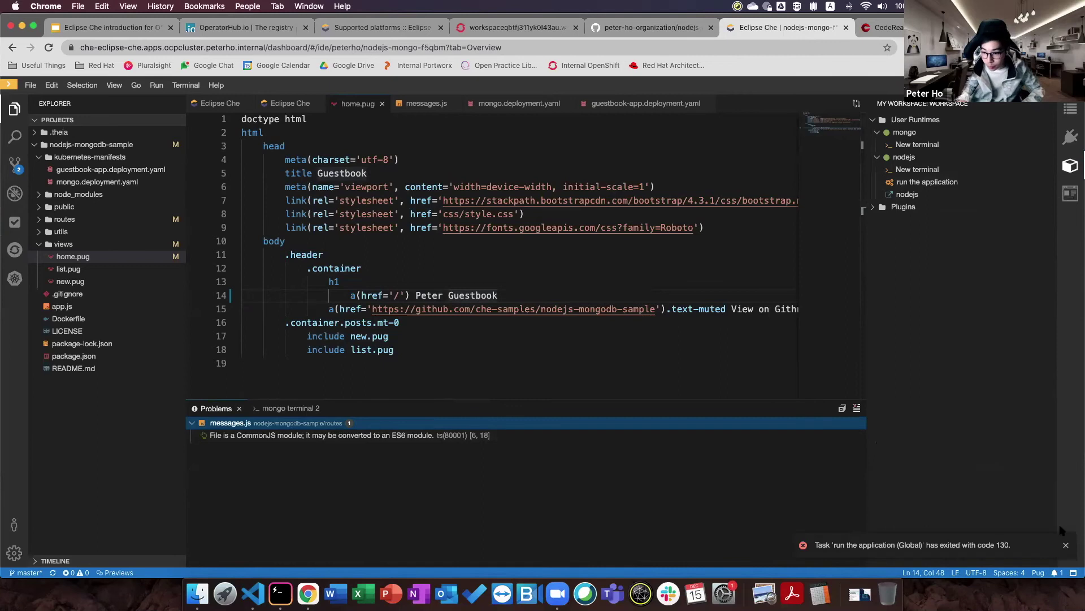
{"action": "left_click", "coordinate": [240, 408]}
{"action": "left_click", "coordinate": [927, 181]}
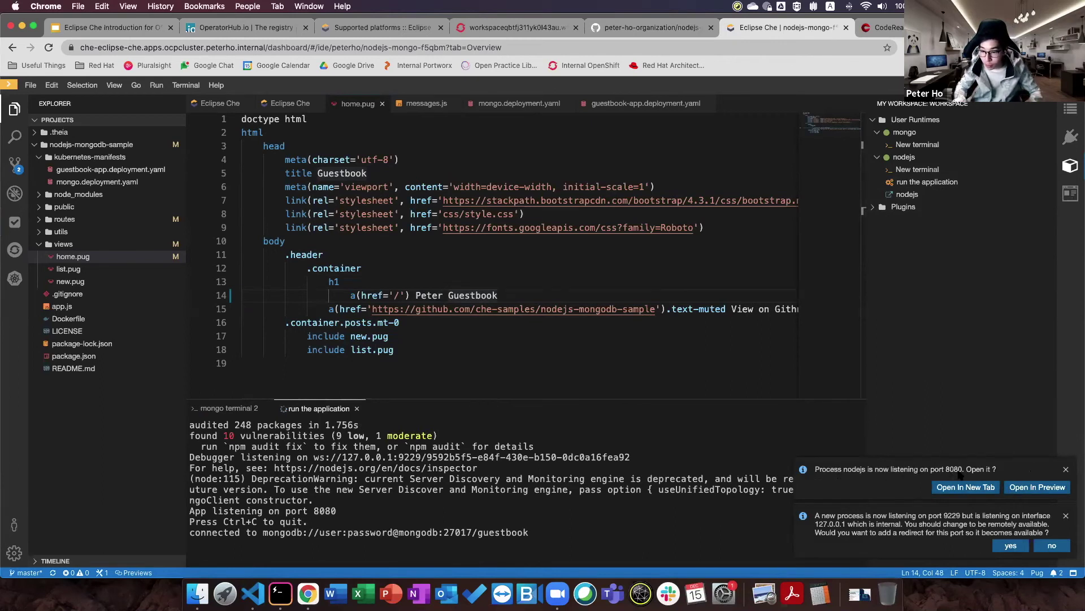
Step: Open the port 8080 application in the IDE preview, refresh it, and compare its heading with line 14 of home.pug
{"action": "left_click", "coordinate": [1031, 488]}
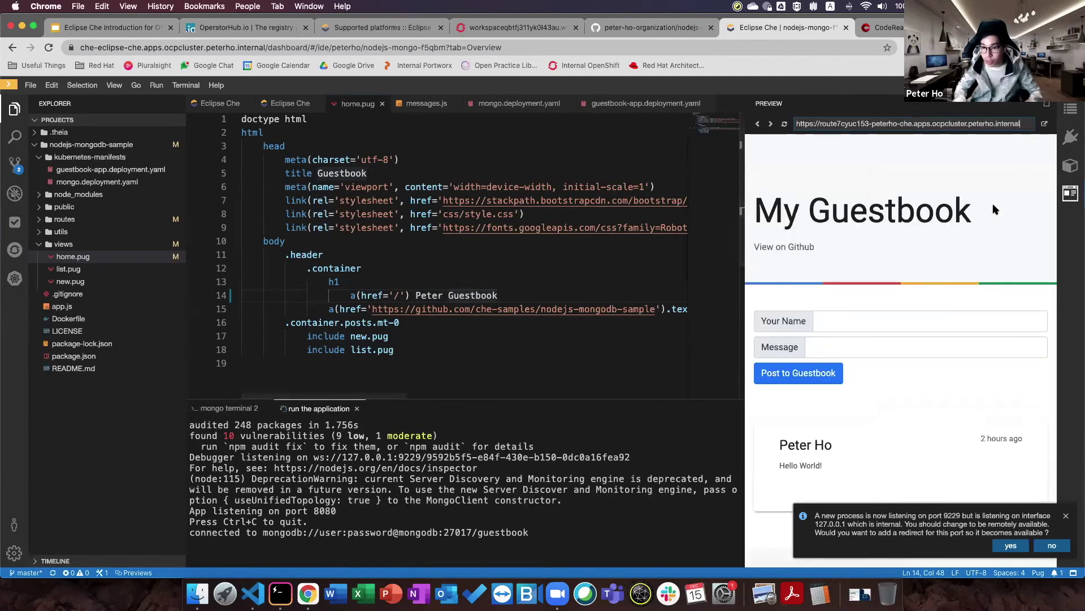
{"action": "left_click", "coordinate": [784, 124]}
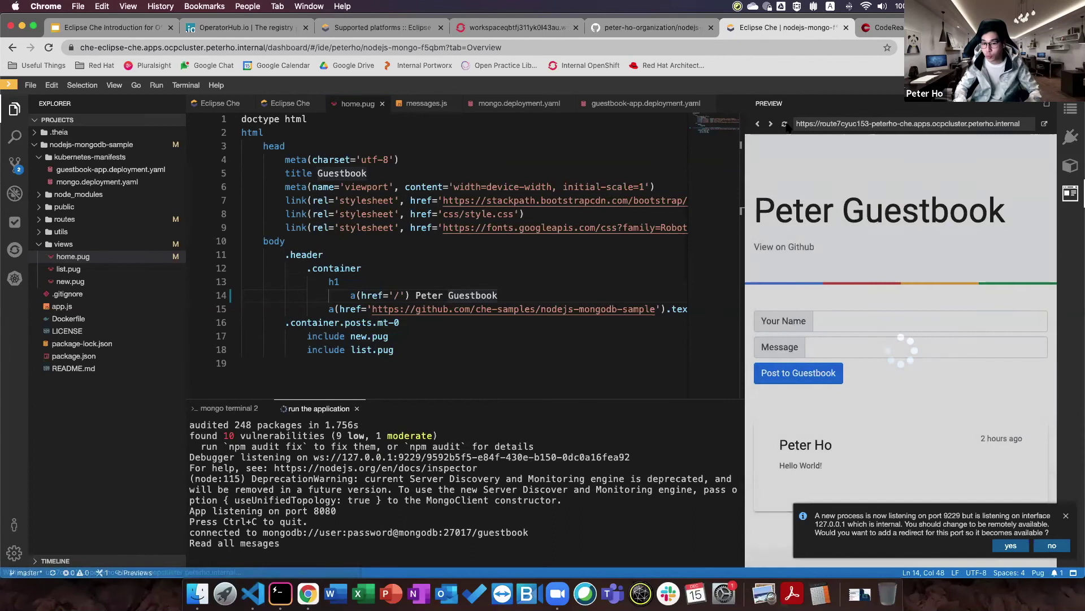
{"action": "triple_click", "coordinate": [896, 227]}
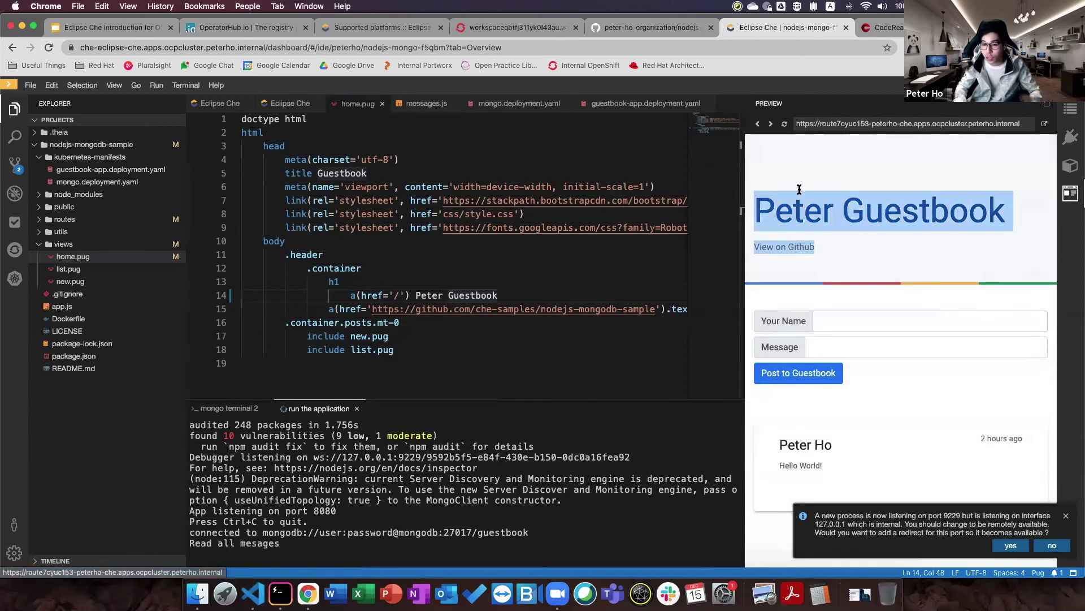
{"action": "triple_click", "coordinate": [473, 294]}
{"action": "left_click", "coordinate": [472, 294]}
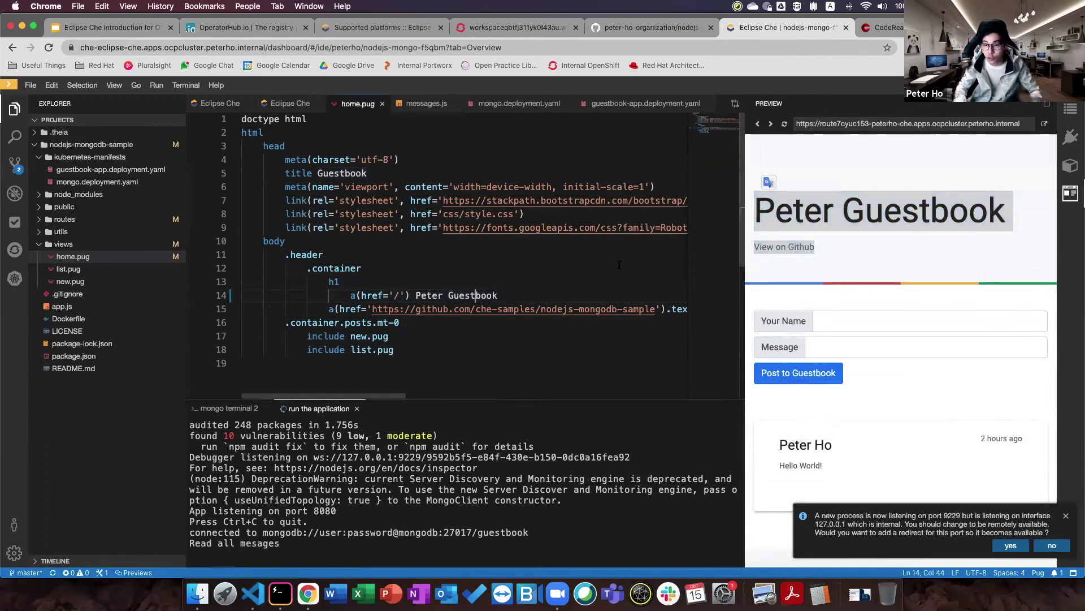
{"action": "left_click", "coordinate": [885, 167]}
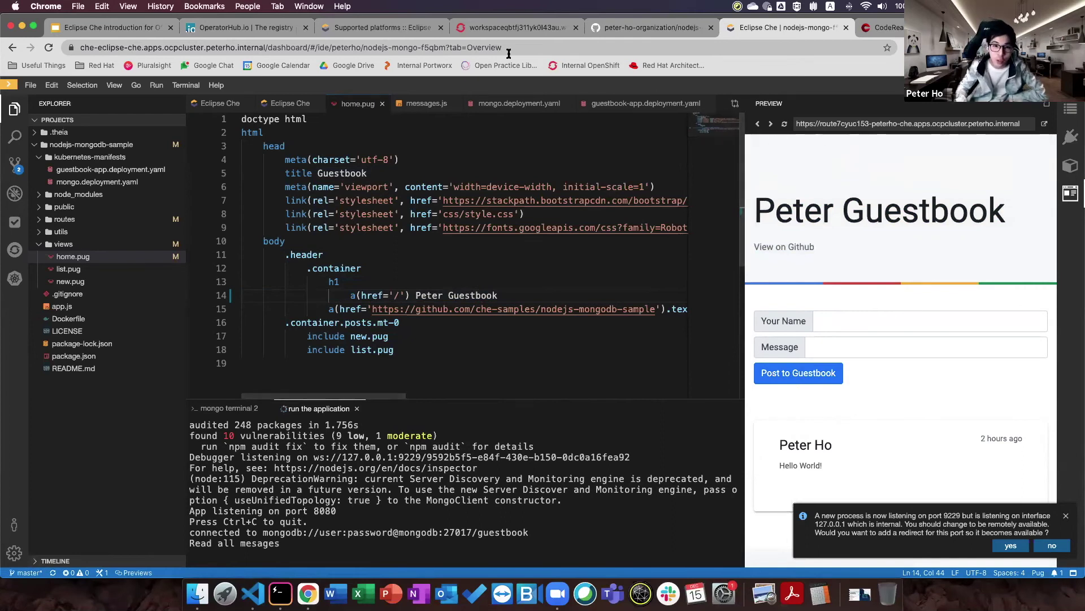
Step: Examine the containers of the workspace pod in the OpenShift console, and reopen that pod's details from the project's pod list
{"action": "left_click", "coordinate": [532, 30]}
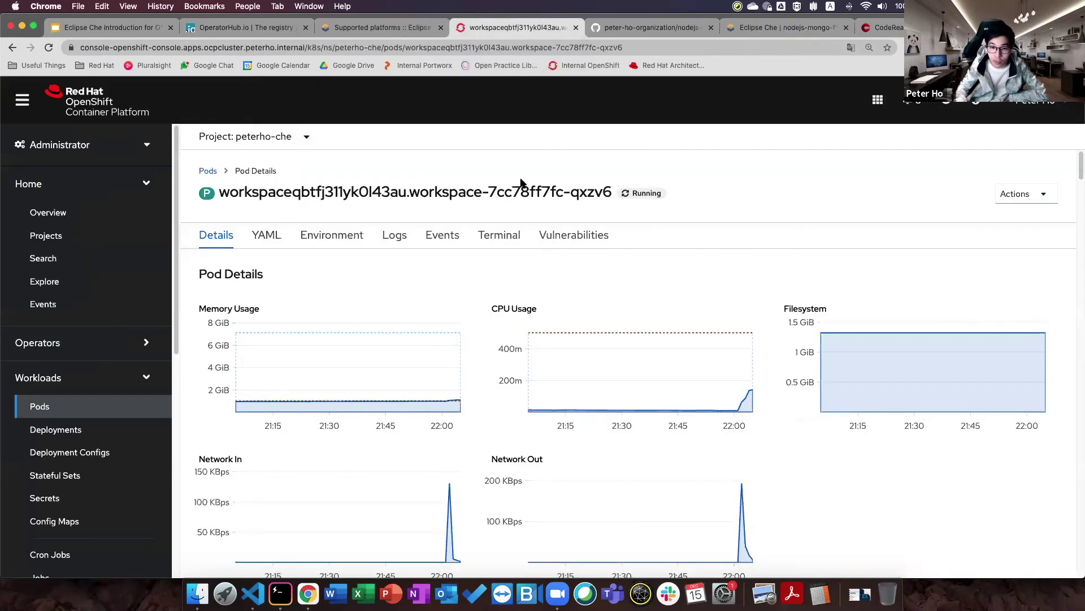
{"action": "scroll", "coordinate": [541, 338], "scroll_direction": "down", "scroll_amount": 15}
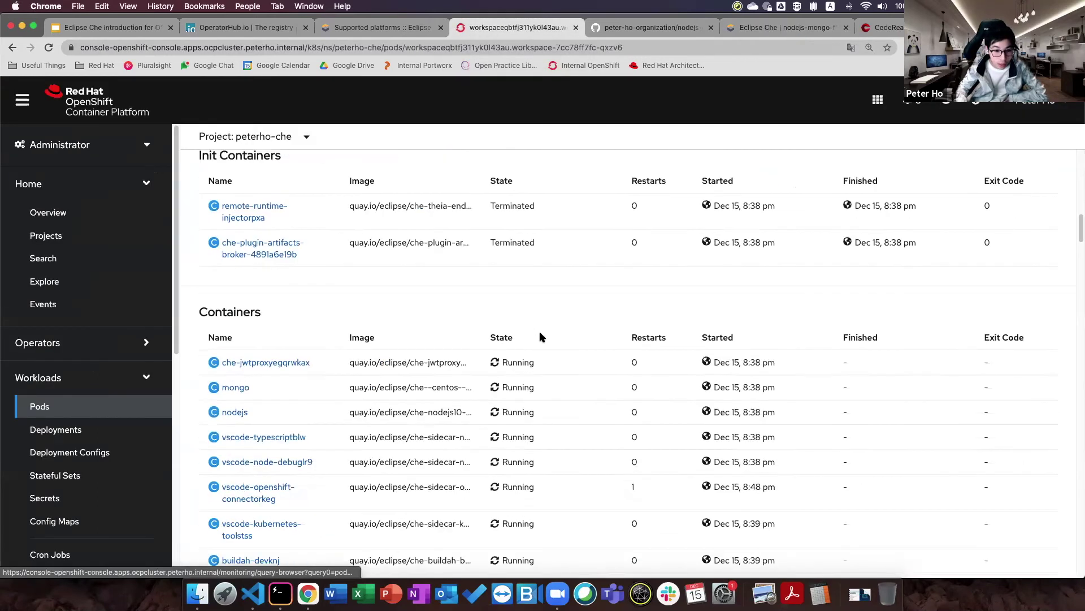
{"action": "scroll", "coordinate": [538, 338], "scroll_direction": "down", "scroll_amount": 5}
{"action": "left_click", "coordinate": [125, 402]}
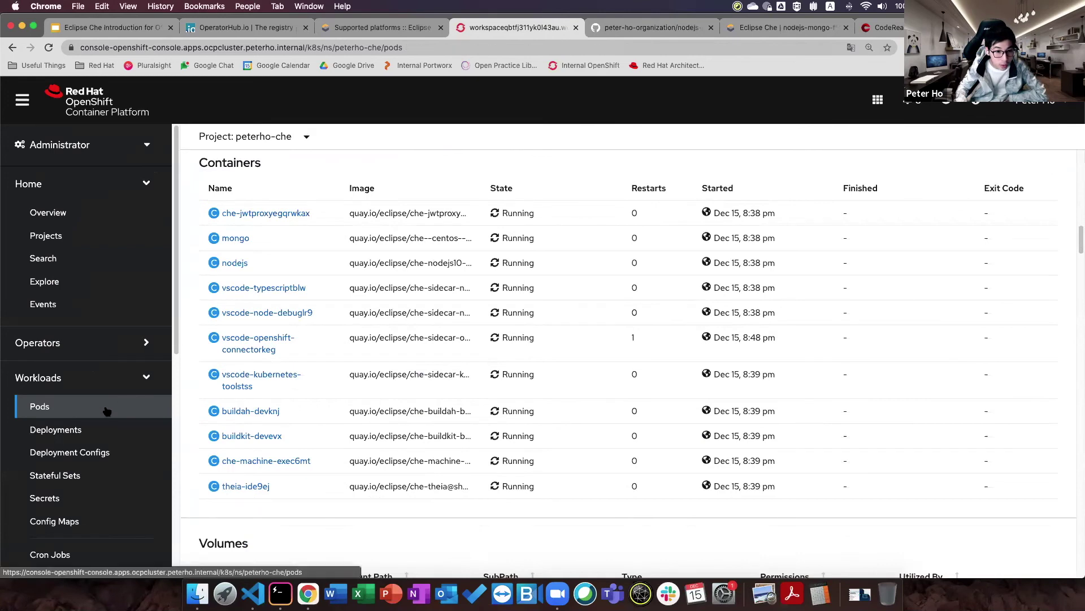
{"action": "left_click", "coordinate": [326, 283]}
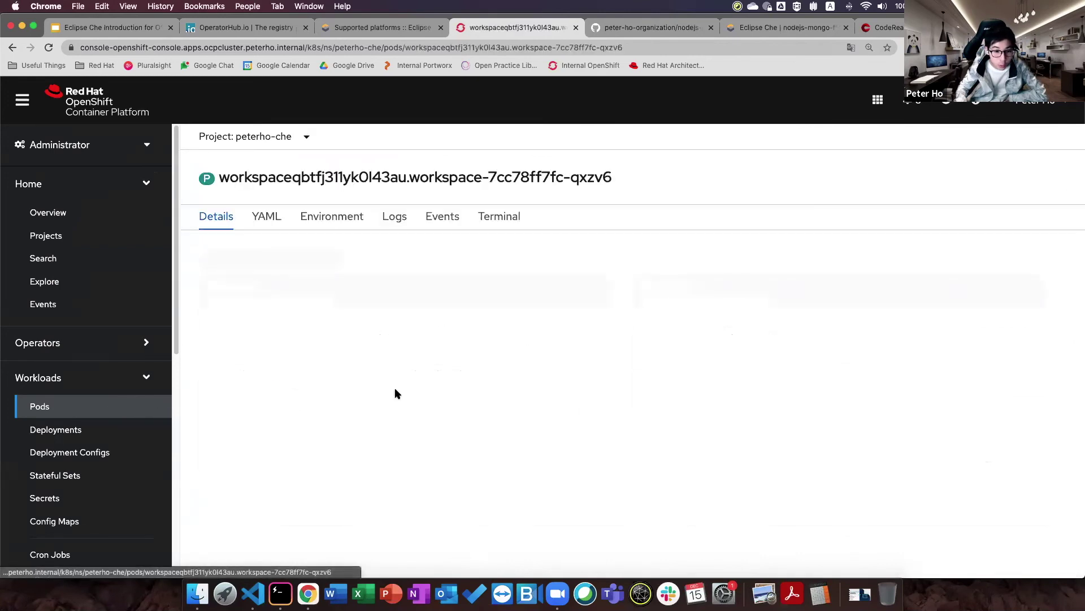
Step: Highlight the nodejs container in the workspace pod's Containers list
{"action": "scroll", "coordinate": [431, 436], "scroll_direction": "down", "scroll_amount": 15}
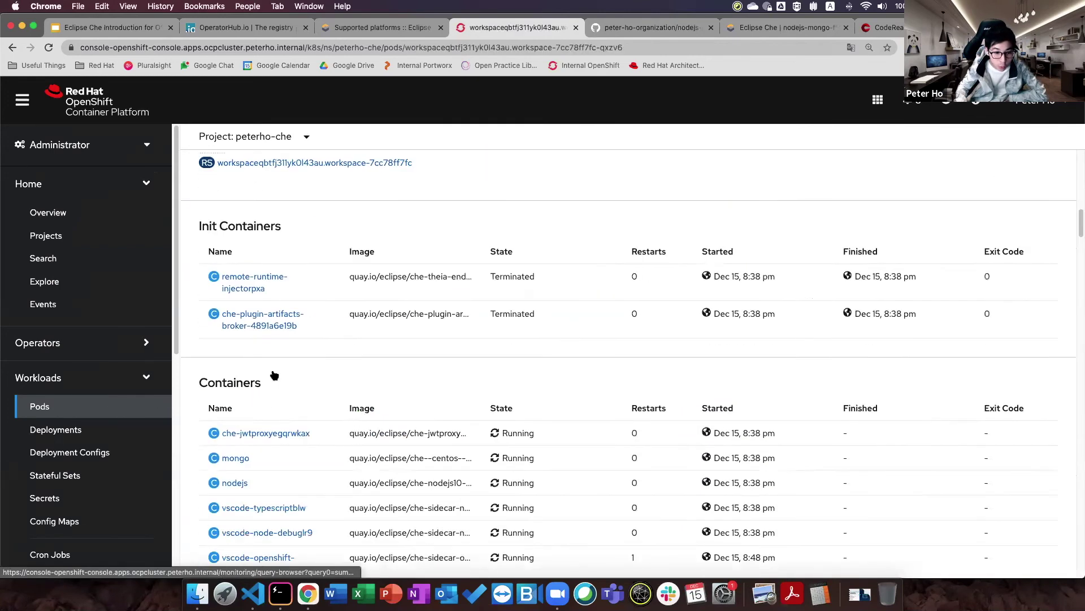
{"action": "left_click_drag", "start_coordinate": [271, 352], "coordinate": [224, 354]}
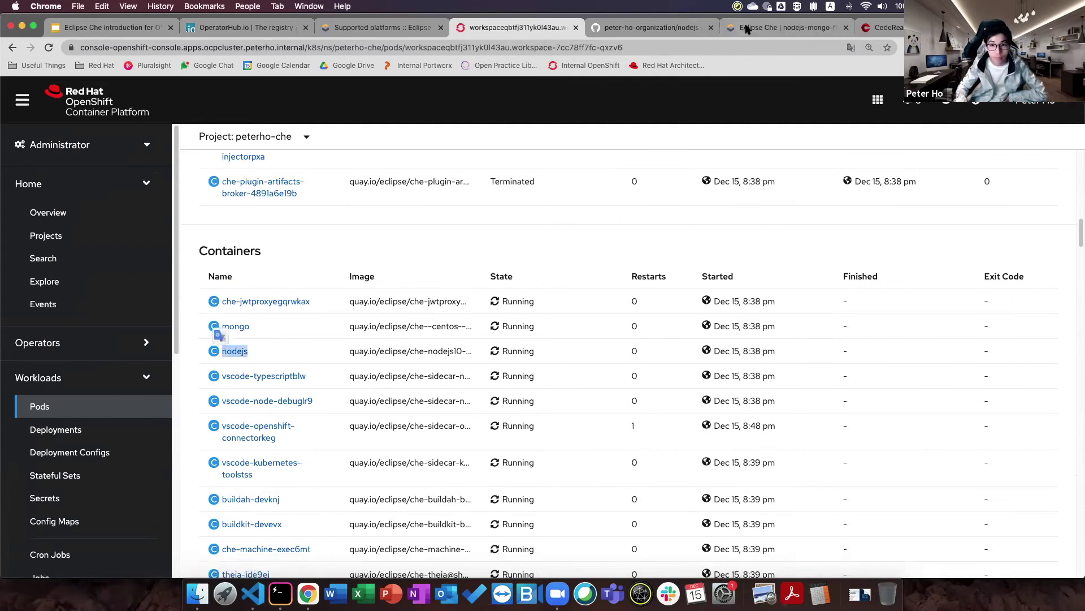
Step: Copy the application URL from the Eclipse Che preview and open it in a new browser tab
{"action": "left_click", "coordinate": [783, 27]}
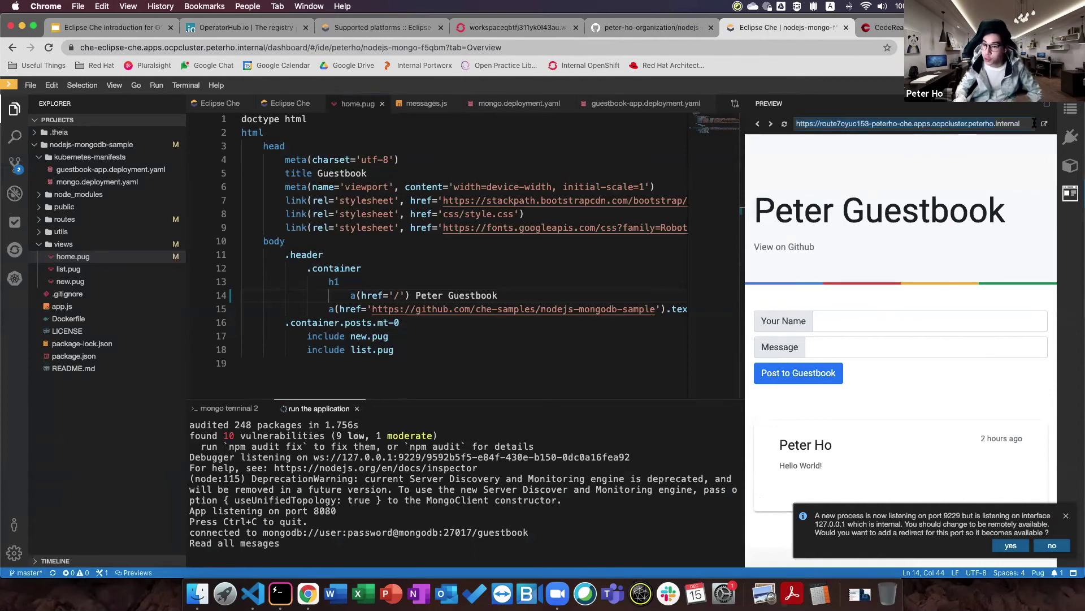
{"action": "right_click", "coordinate": [814, 124]}
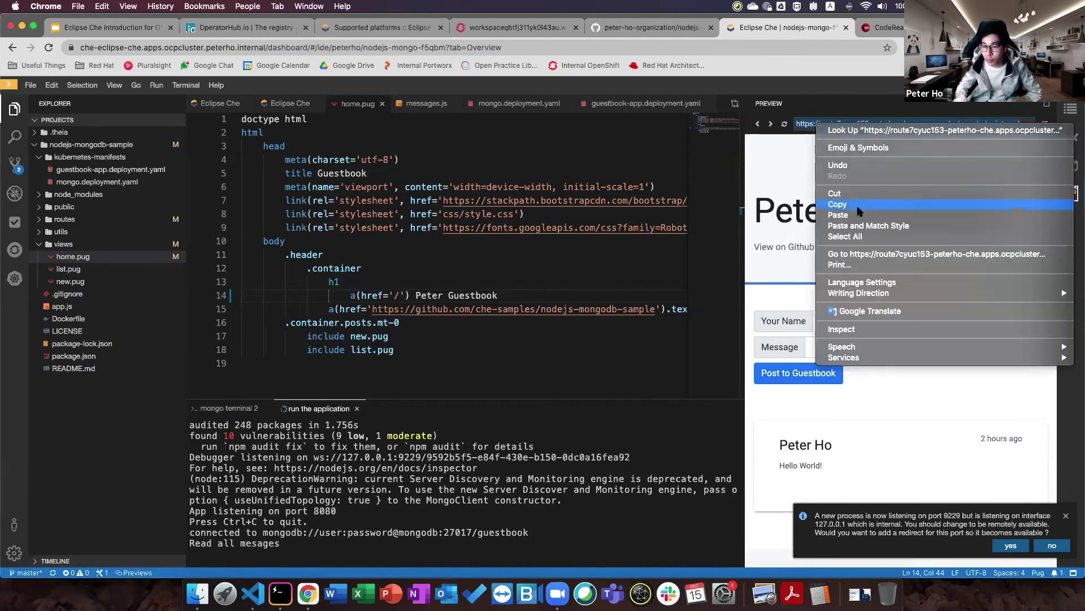
{"action": "left_click", "coordinate": [831, 207]}
{"action": "key", "text": "super+t"}
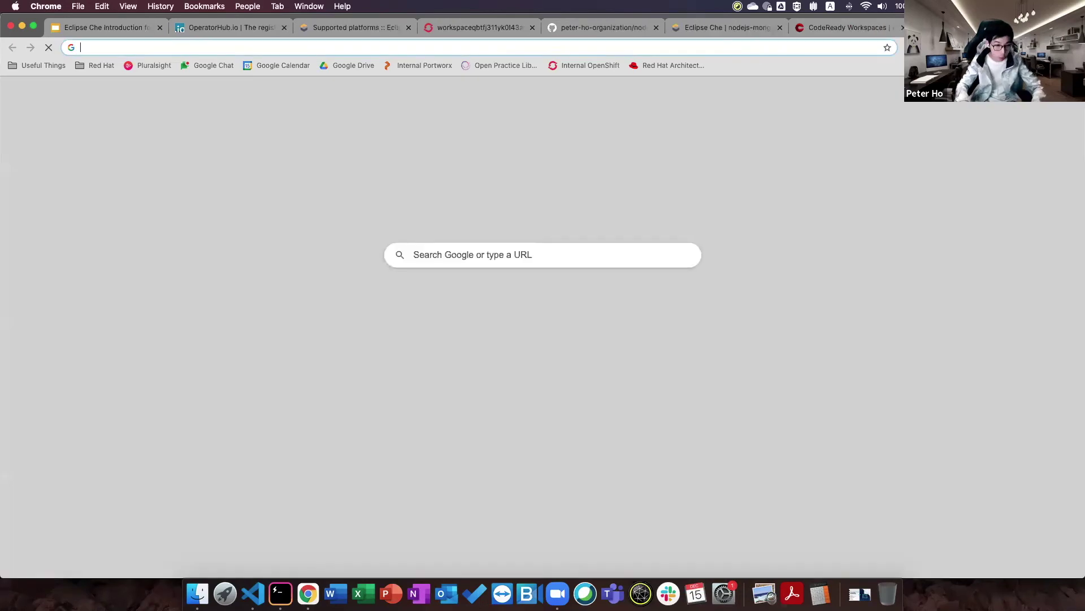
{"action": "key", "text": "super+v"}
{"action": "key", "text": "Return"}
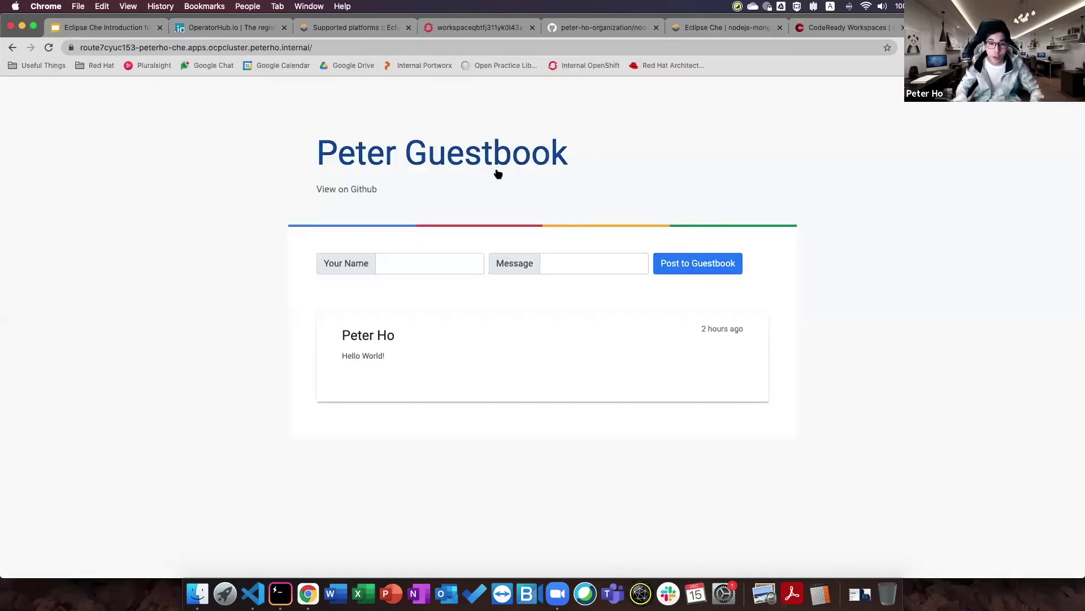
Step: Examine the route address of the guestbook page and compare it with the preview address in the Eclipse Che workspace
{"action": "left_click", "coordinate": [185, 41]}
{"action": "left_click", "coordinate": [201, 45]}
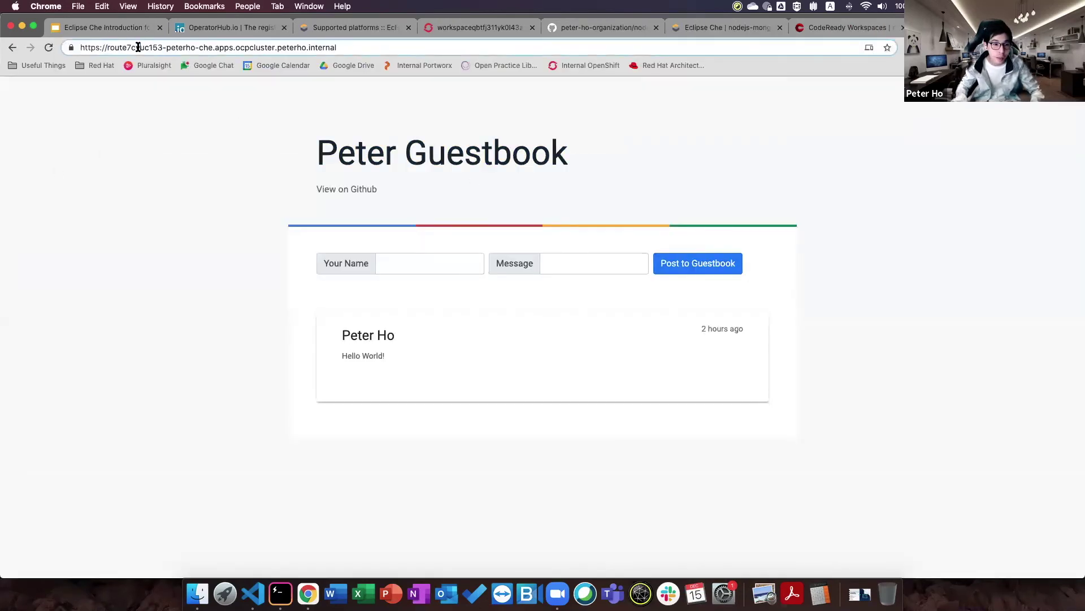
{"action": "left_click_drag", "start_coordinate": [167, 48], "coordinate": [233, 48]}
{"action": "left_click", "coordinate": [236, 48]}
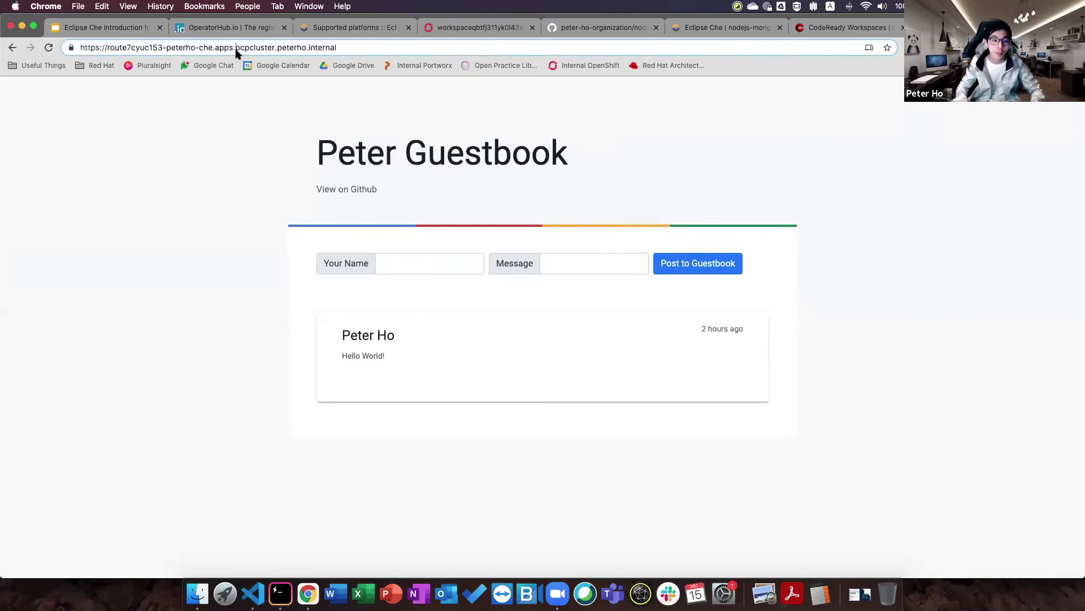
{"action": "left_click", "coordinate": [714, 30]}
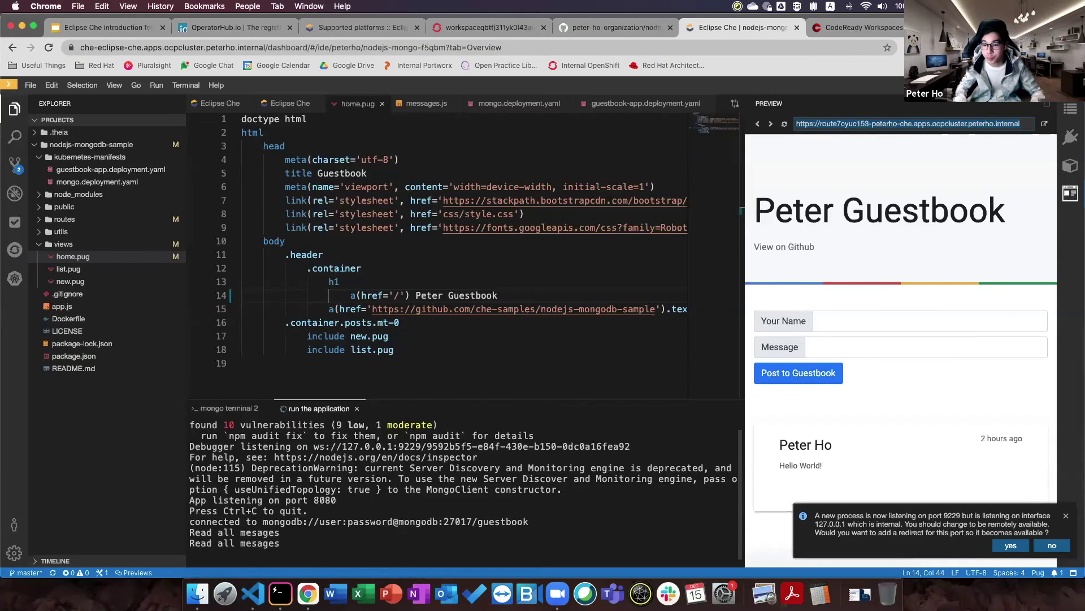
{"action": "left_click", "coordinate": [855, 125]}
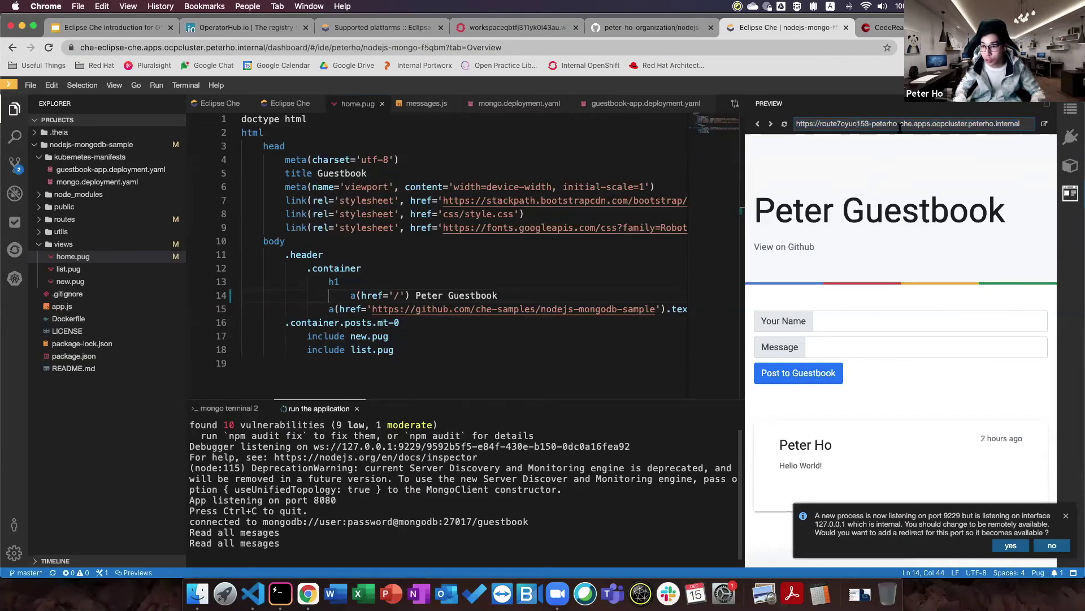
Step: Post a guestbook entry in the preview with the visitor's full name and the message "Welcome!"
{"action": "left_click", "coordinate": [870, 320]}
{"action": "left_click", "coordinate": [870, 320]}
{"action": "left_click", "coordinate": [870, 320]}
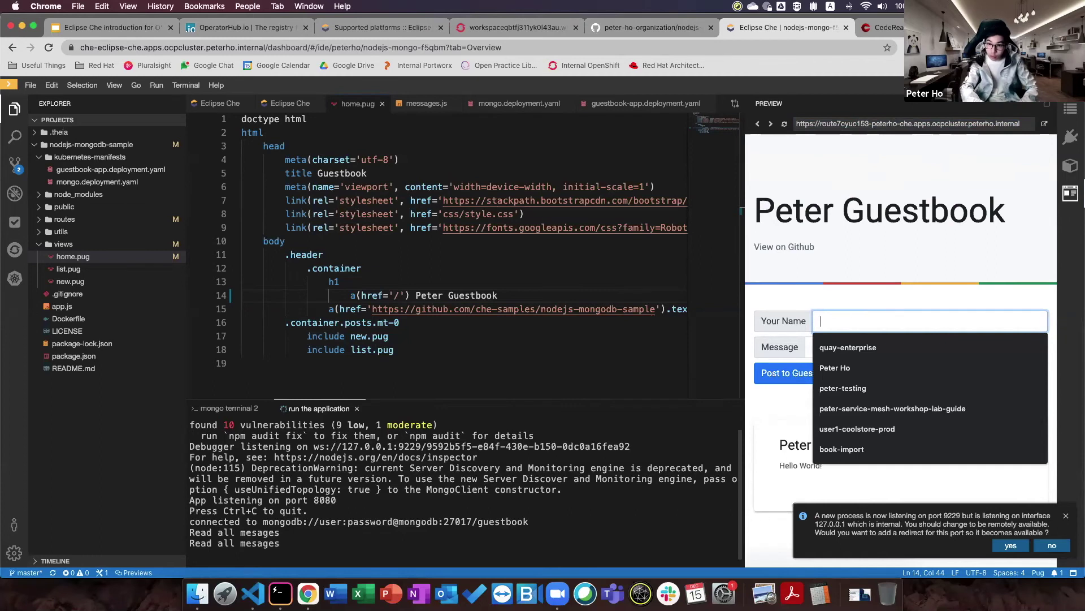
{"action": "type", "text": "Chan Tai Ma"}
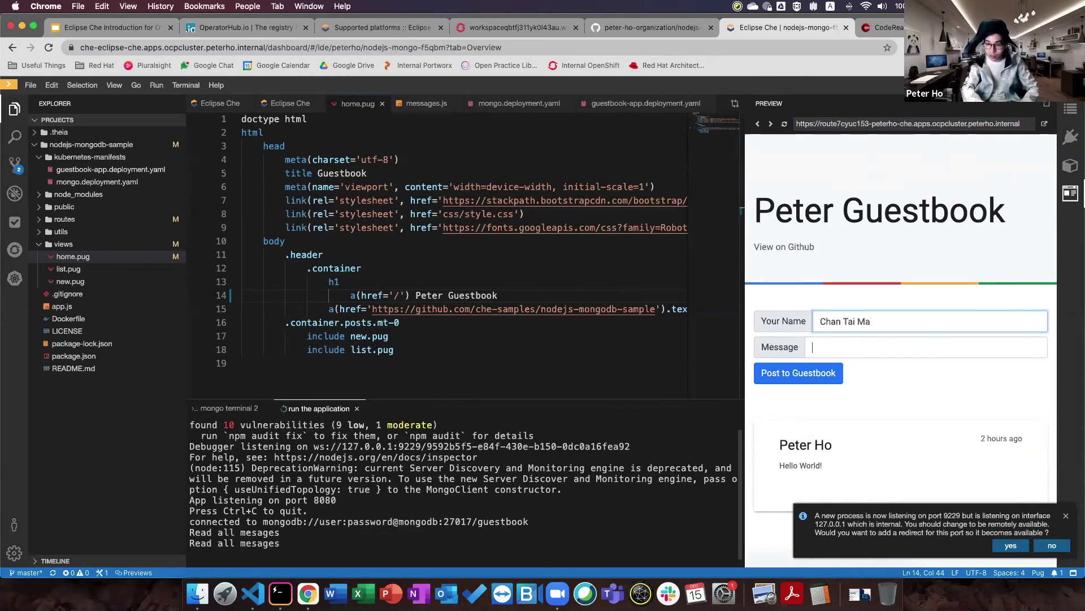
{"action": "type", "text": "n"}
{"action": "left_click", "coordinate": [872, 343]}
{"action": "type", "text": "Welcome!"}
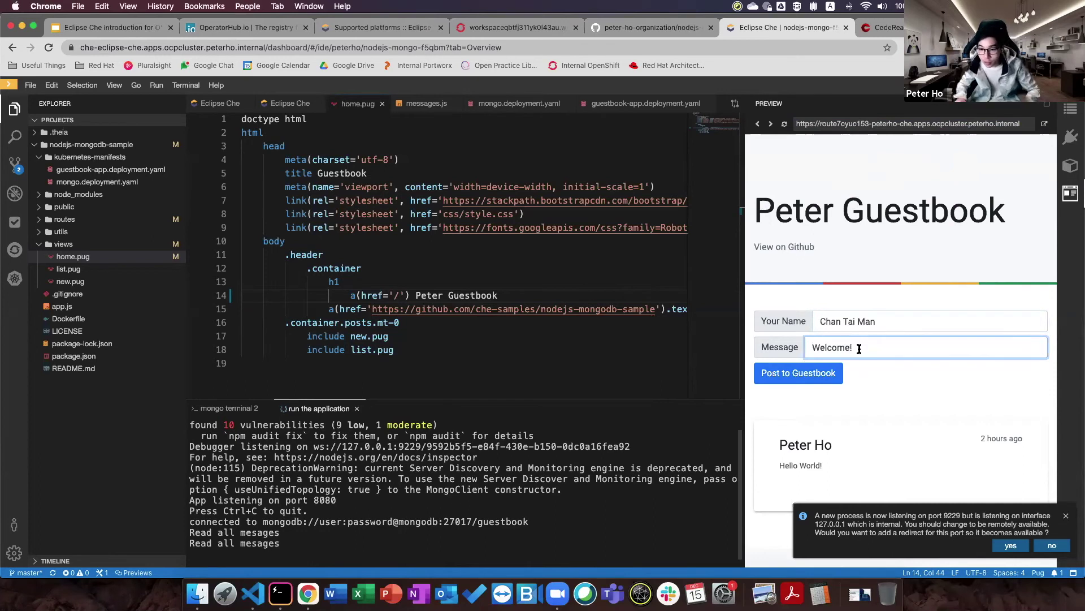
{"action": "left_click", "coordinate": [814, 372]}
{"action": "scroll", "coordinate": [828, 430], "scroll_direction": "down", "scroll_amount": 2}
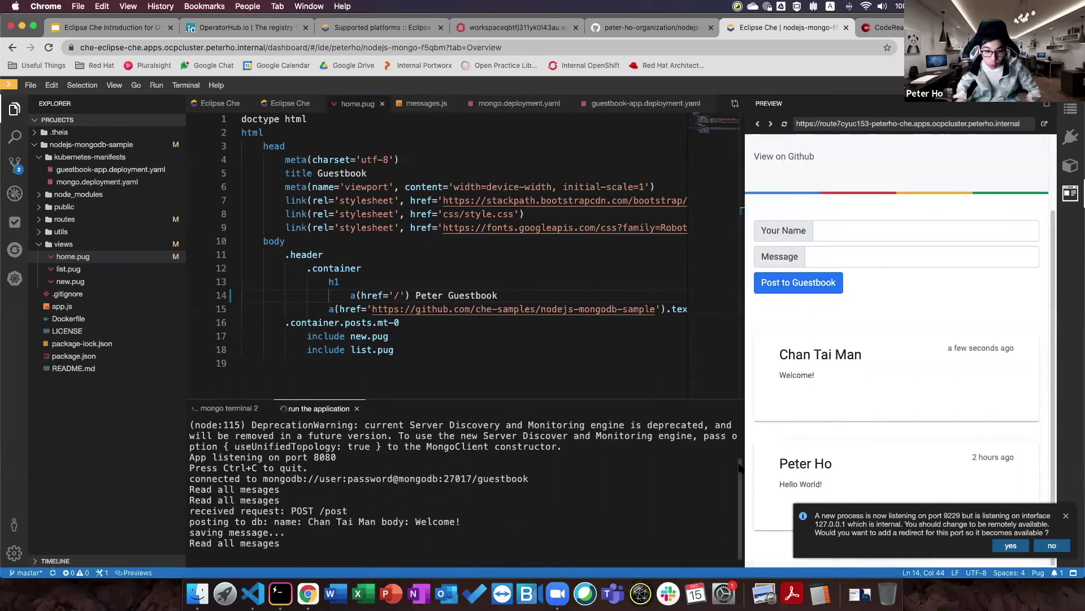
Step: Dismiss the port 9229 redirect notification and bring the guestbook preview back to its heading
{"action": "left_click", "coordinate": [1066, 517]}
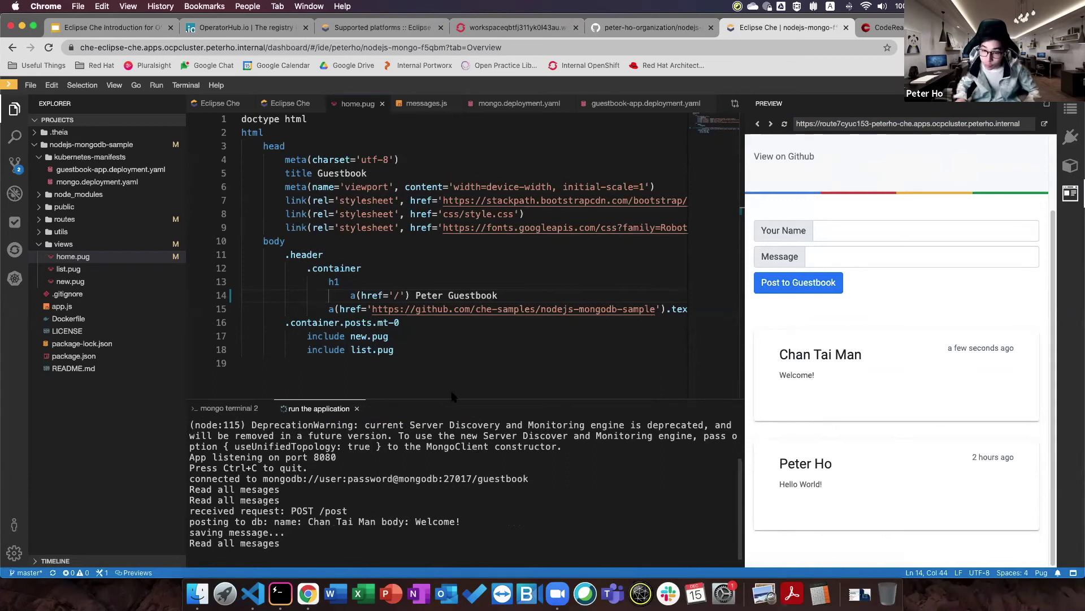
{"action": "left_click", "coordinate": [506, 362]}
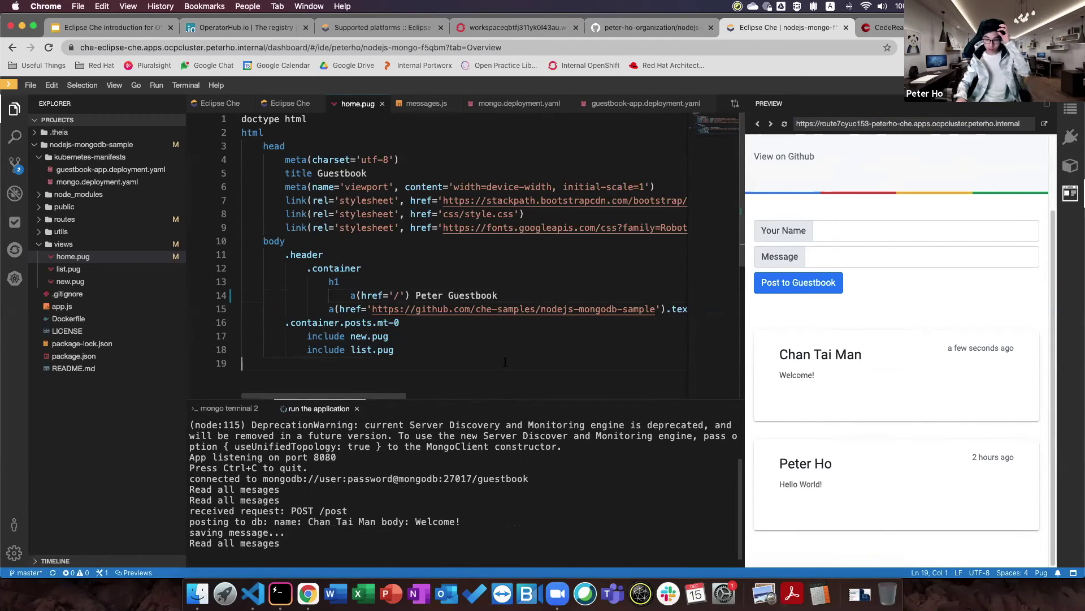
{"action": "left_click", "coordinate": [486, 344]}
{"action": "left_click", "coordinate": [478, 320]}
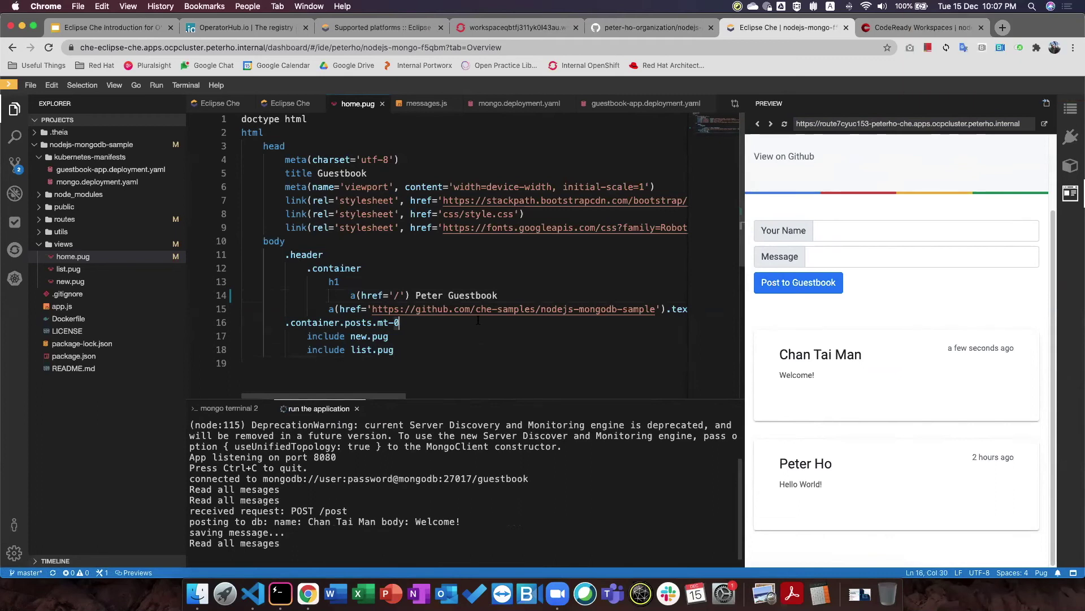
{"action": "scroll", "coordinate": [880, 304], "scroll_direction": "up", "scroll_amount": 3}
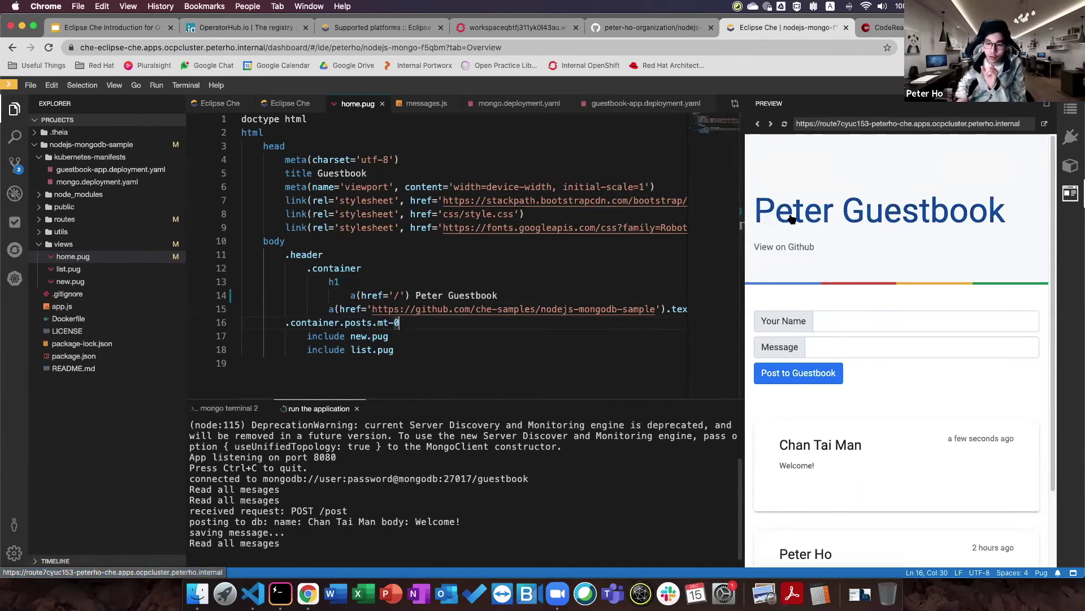
Step: Highlight the nodejs container in the OpenShift pod details and relate it to the running guestbook in the Eclipse Che workspace
{"action": "left_click", "coordinate": [534, 30]}
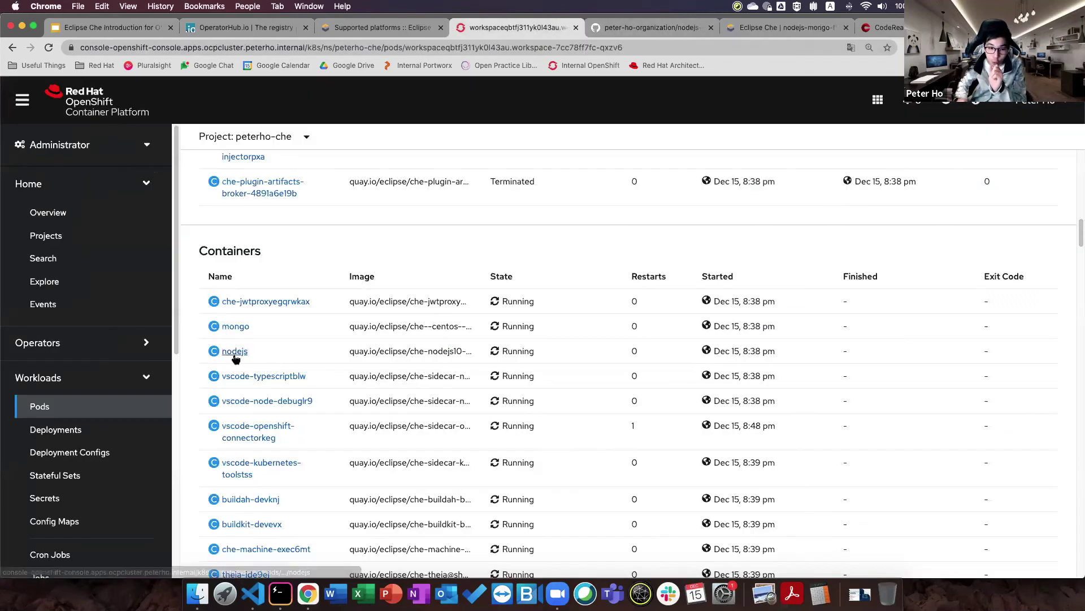
{"action": "left_click_drag", "start_coordinate": [221, 351], "coordinate": [250, 351]}
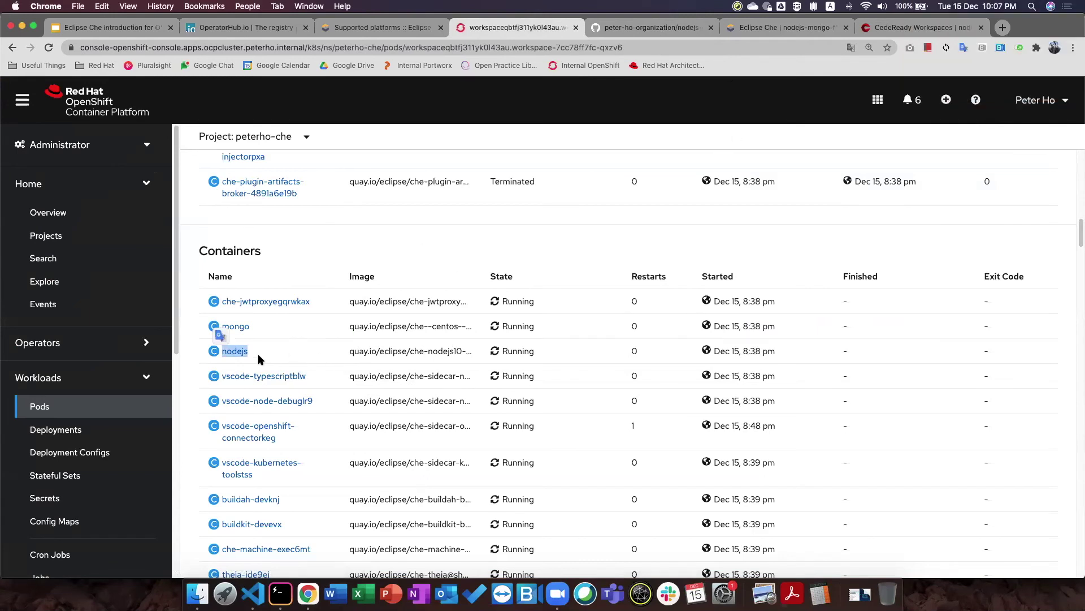
{"action": "left_click", "coordinate": [312, 345]}
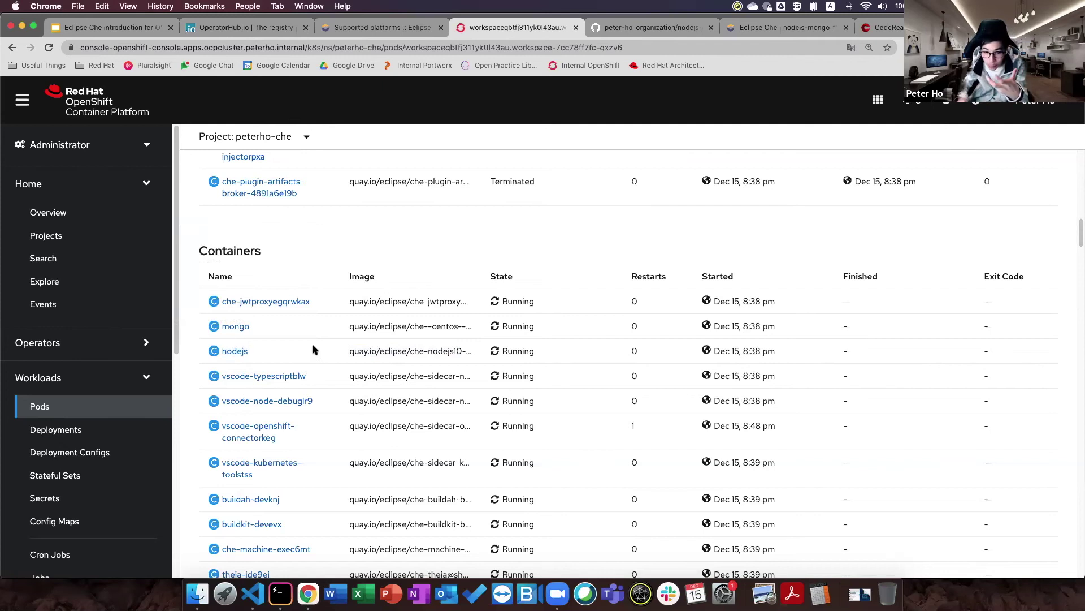
{"action": "left_click", "coordinate": [795, 39]}
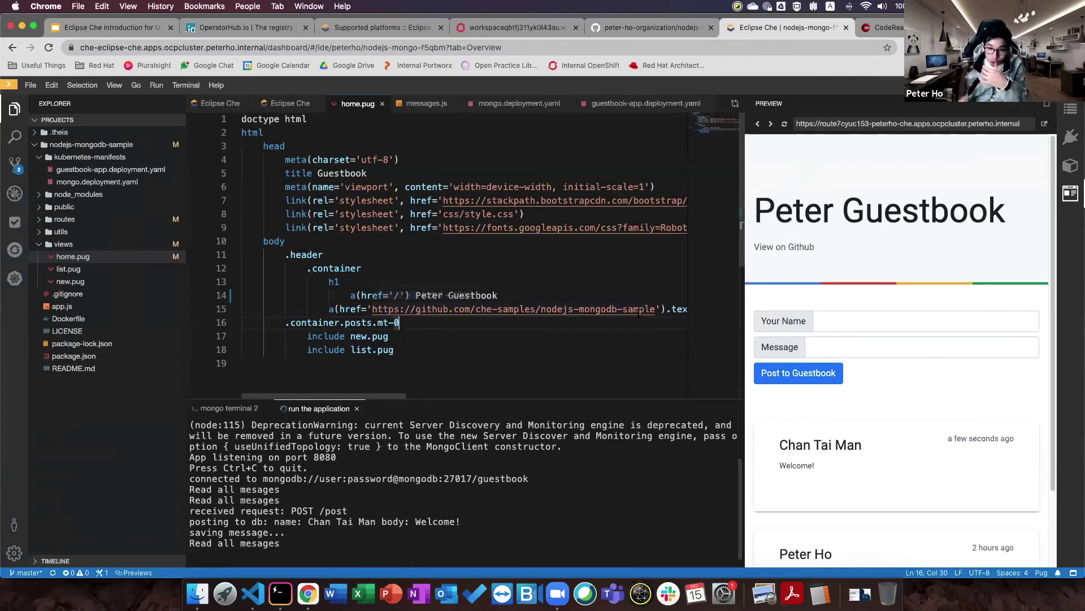
{"action": "left_click", "coordinate": [517, 27]}
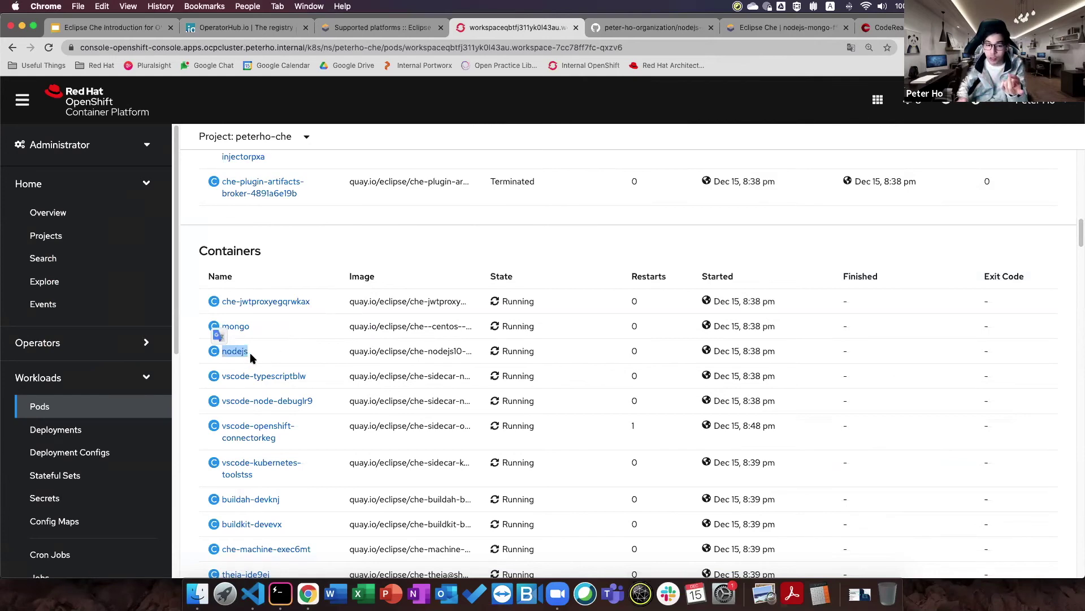
{"action": "left_click", "coordinate": [781, 30]}
{"action": "left_click", "coordinate": [526, 27]}
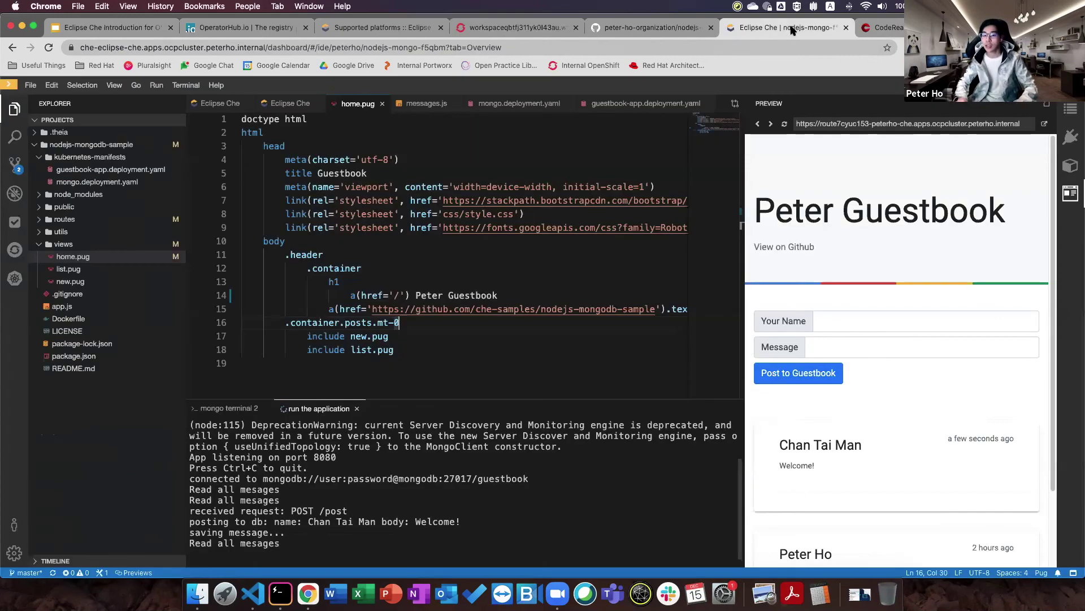
Step: Return to the Eclipse Che workspace, narrow the preview pane slightly, and point out the guestbook heading
{"action": "left_click", "coordinate": [785, 27]}
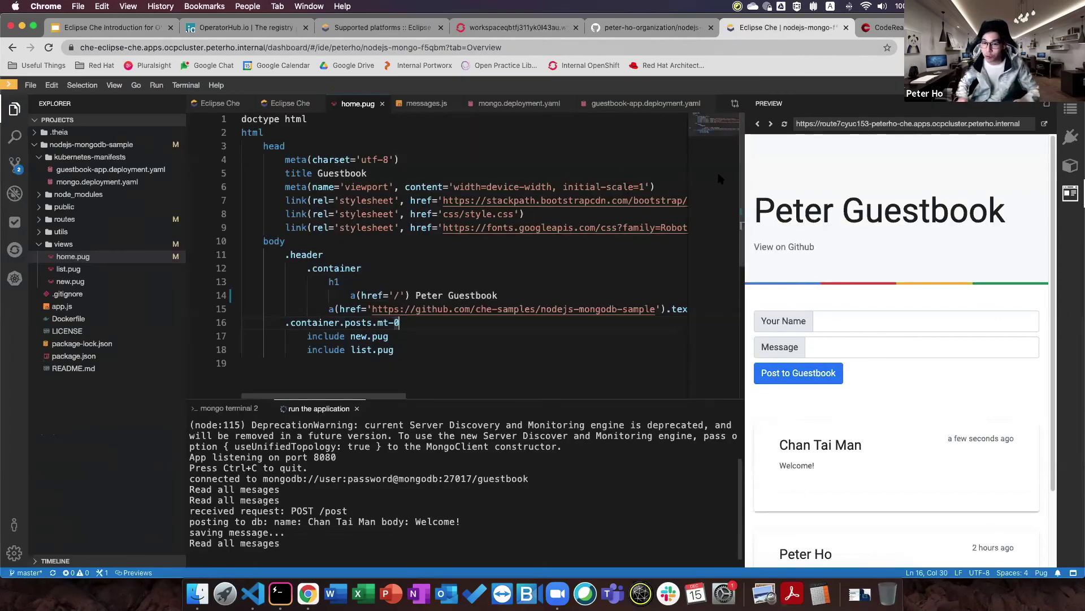
{"action": "left_click_drag", "start_coordinate": [743, 173], "coordinate": [758, 172]}
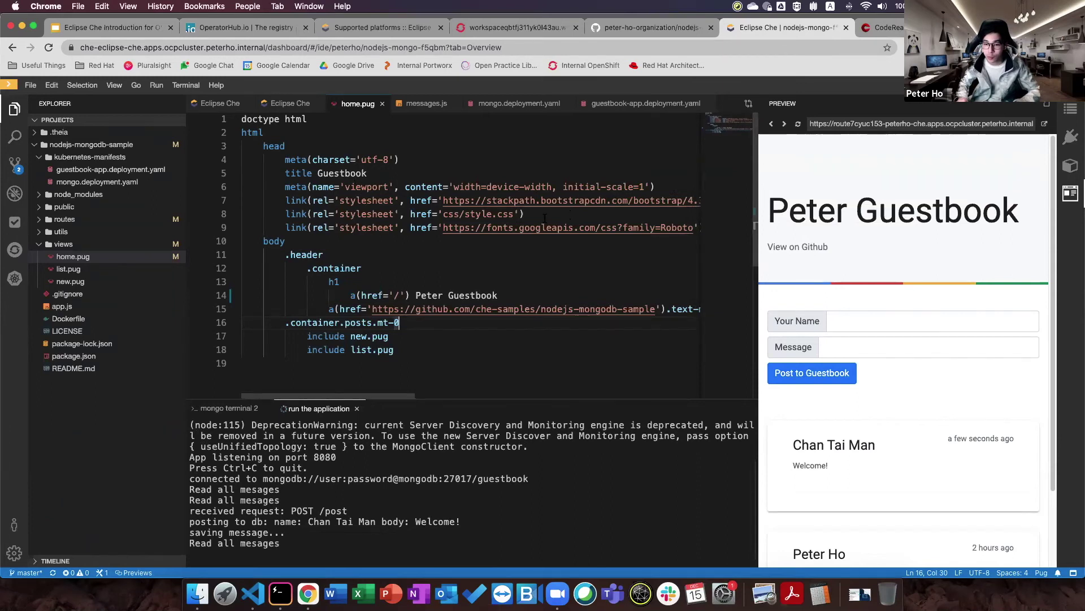
{"action": "left_click_drag", "start_coordinate": [769, 210], "coordinate": [886, 261]}
{"action": "left_click", "coordinate": [884, 260]}
{"action": "left_click", "coordinate": [821, 171]}
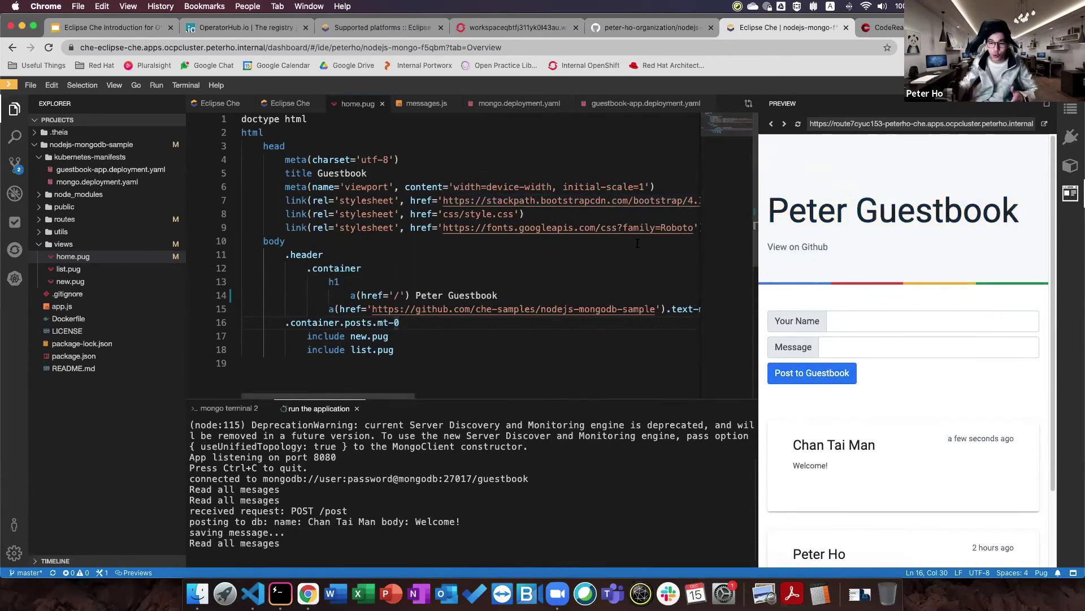
Step: Examine the mongo and nodejs containers in the workspace pod's container list in the OpenShift console
{"action": "left_click", "coordinate": [532, 24]}
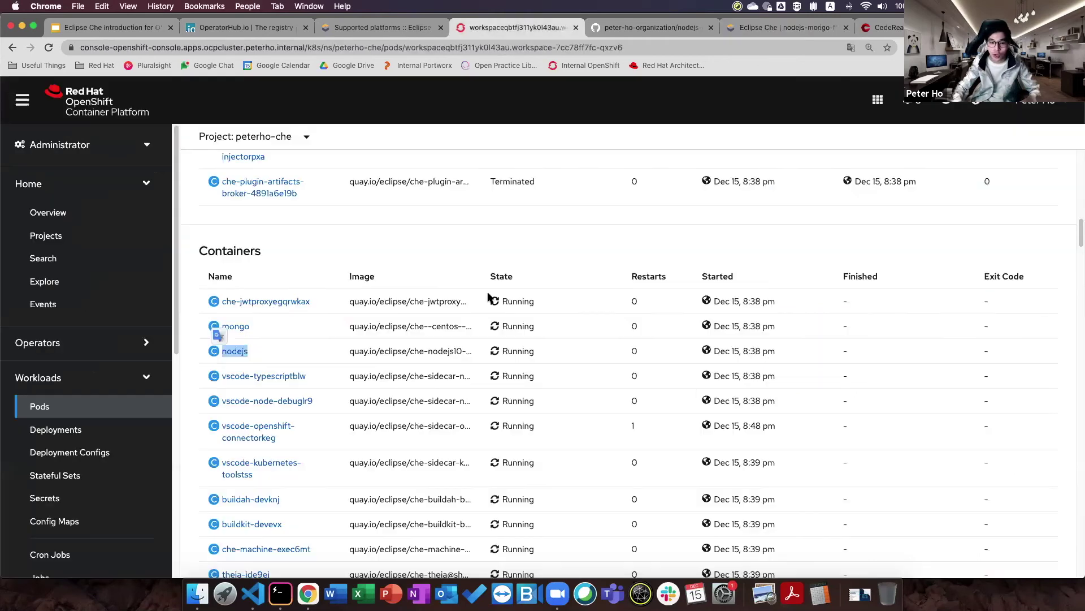
{"action": "scroll", "coordinate": [218, 349], "scroll_direction": "down", "scroll_amount": 3}
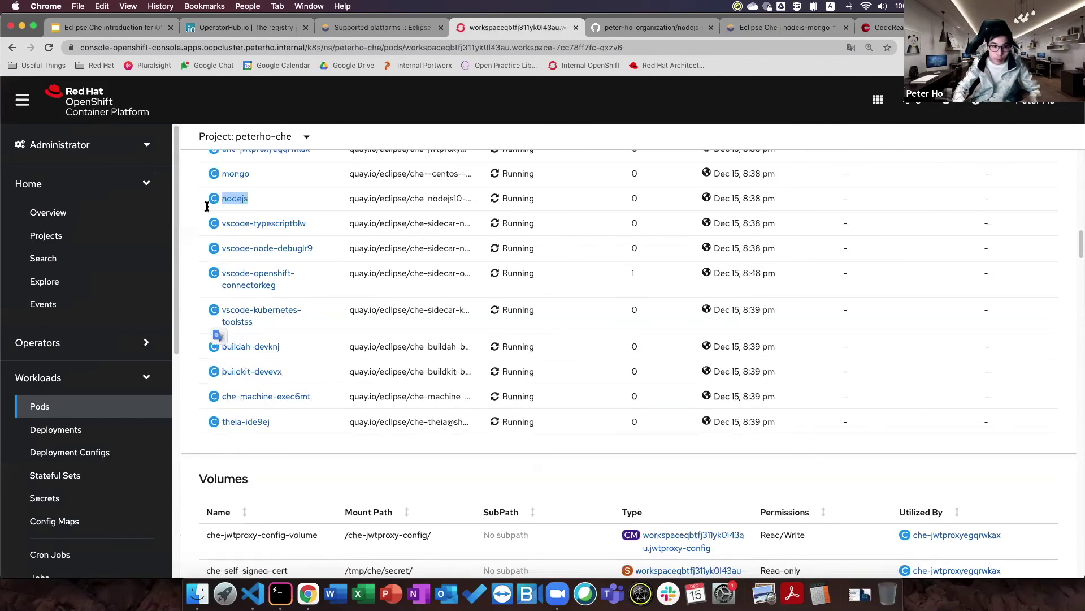
{"action": "double_click", "coordinate": [223, 177]}
{"action": "left_click", "coordinate": [263, 184]}
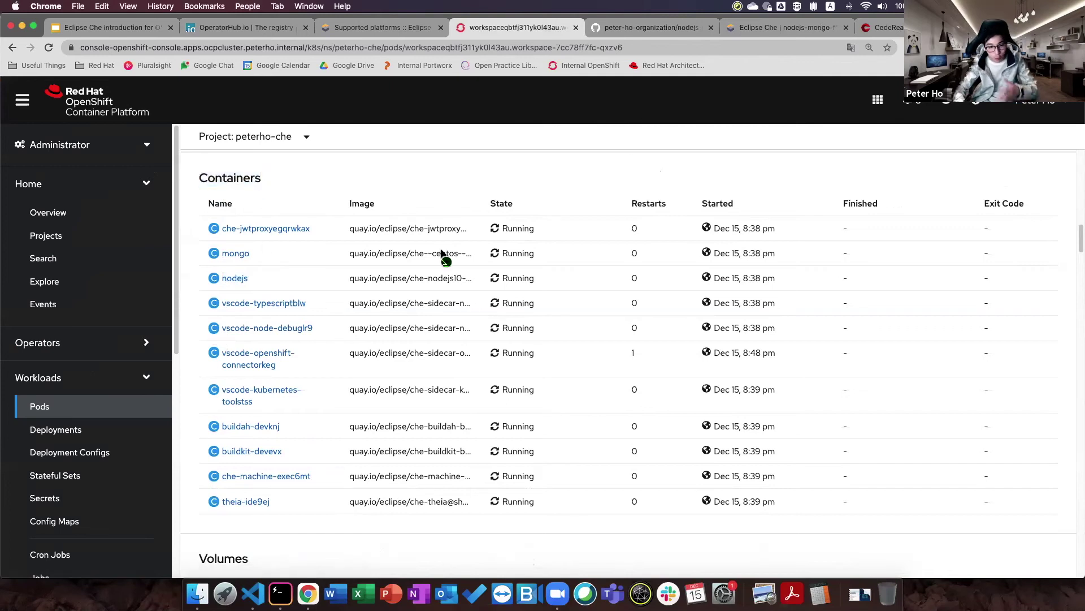
{"action": "left_click_drag", "start_coordinate": [269, 281], "coordinate": [210, 278]}
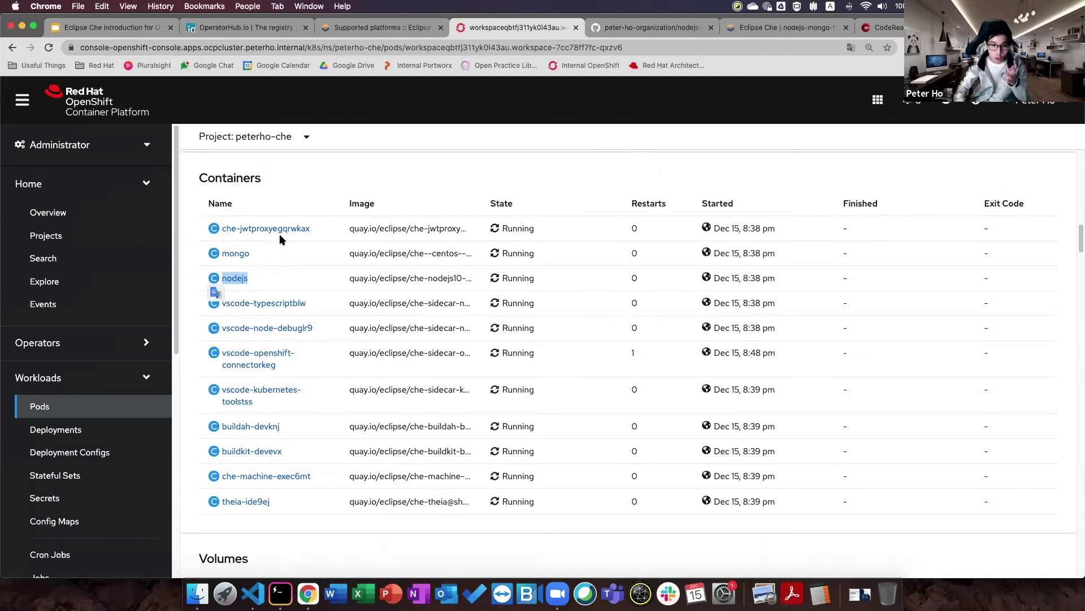
{"action": "double_click", "coordinate": [287, 252]}
{"action": "left_click", "coordinate": [294, 260]}
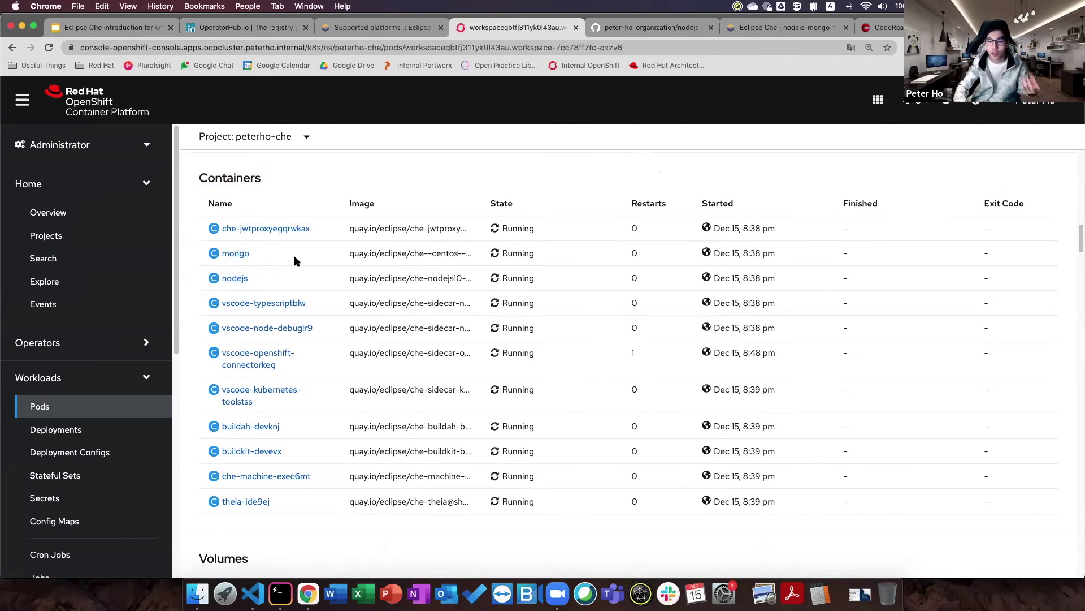
Step: Switch to the Eclipse Che workspace, copy the guestbook preview's URL, and load it in a new browser tab
{"action": "left_click", "coordinate": [762, 32]}
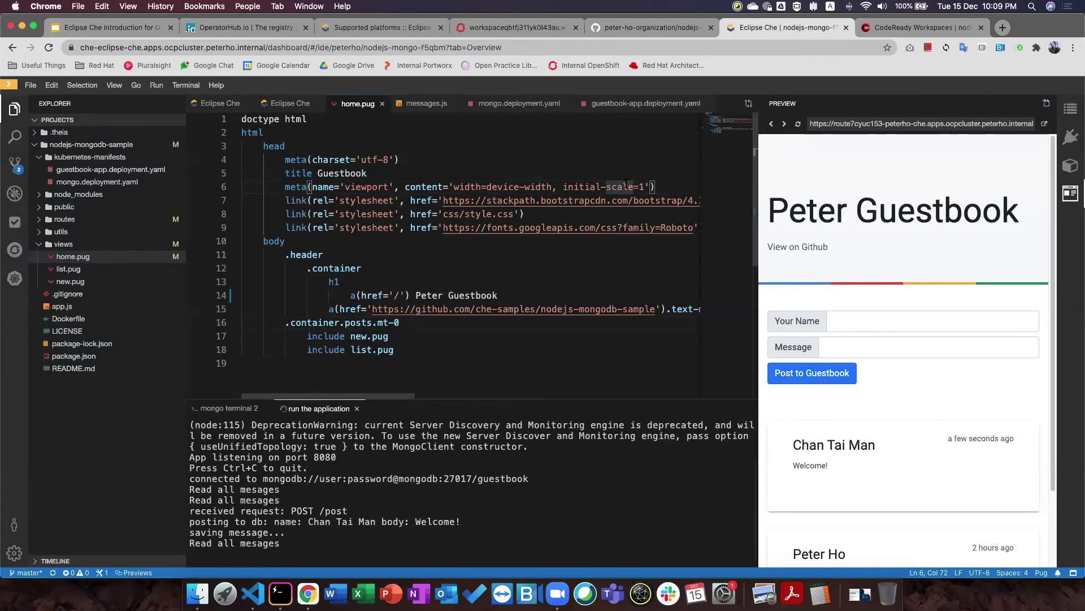
{"action": "left_click", "coordinate": [855, 123]}
{"action": "key", "text": "super+c"}
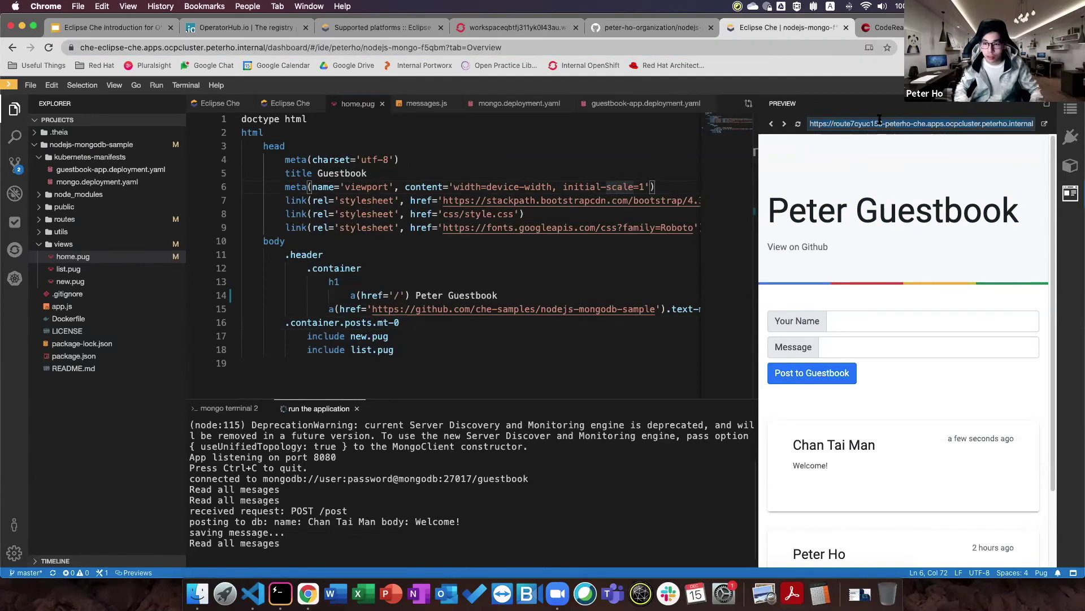
{"action": "left_click", "coordinate": [1006, 29]}
{"action": "key", "text": "super+v"}
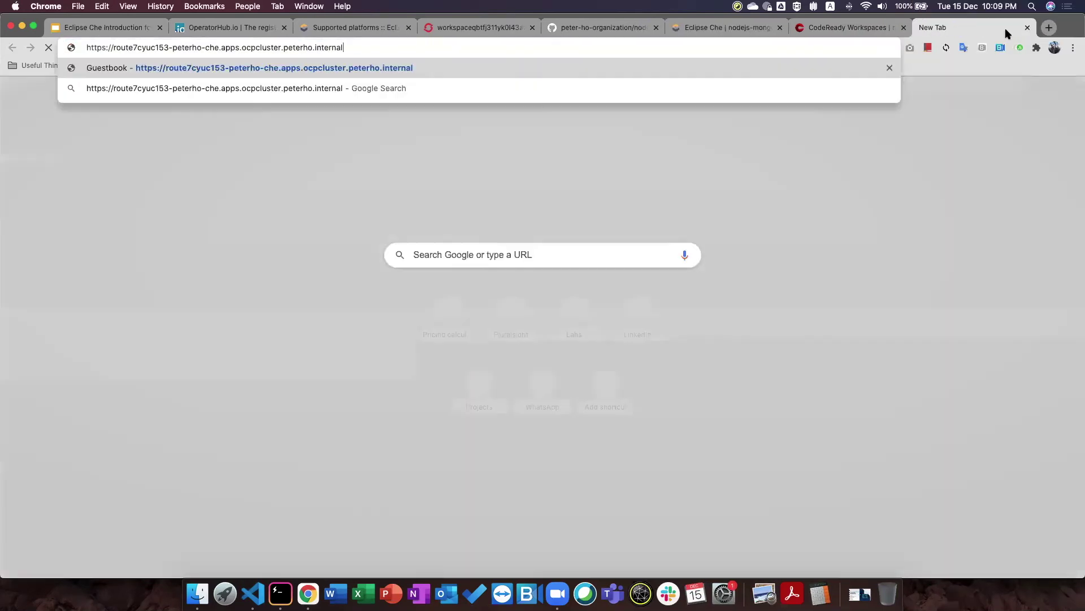
{"action": "key", "text": "Return"}
Step: View the guestbook in a new incognito window, and close that window
{"action": "left_click", "coordinate": [1073, 47]}
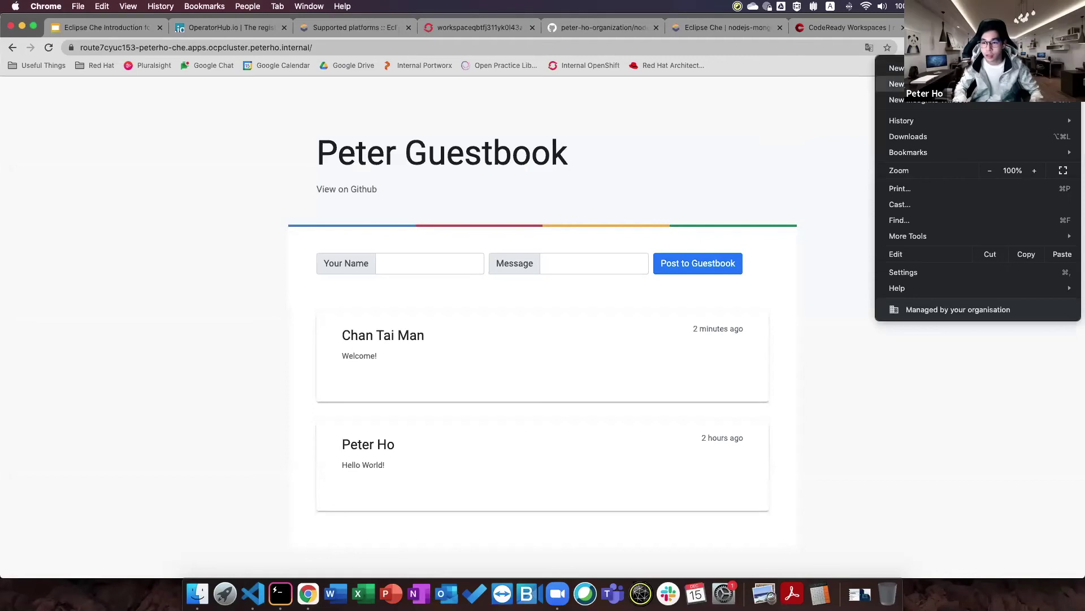
{"action": "left_click", "coordinate": [1009, 101]}
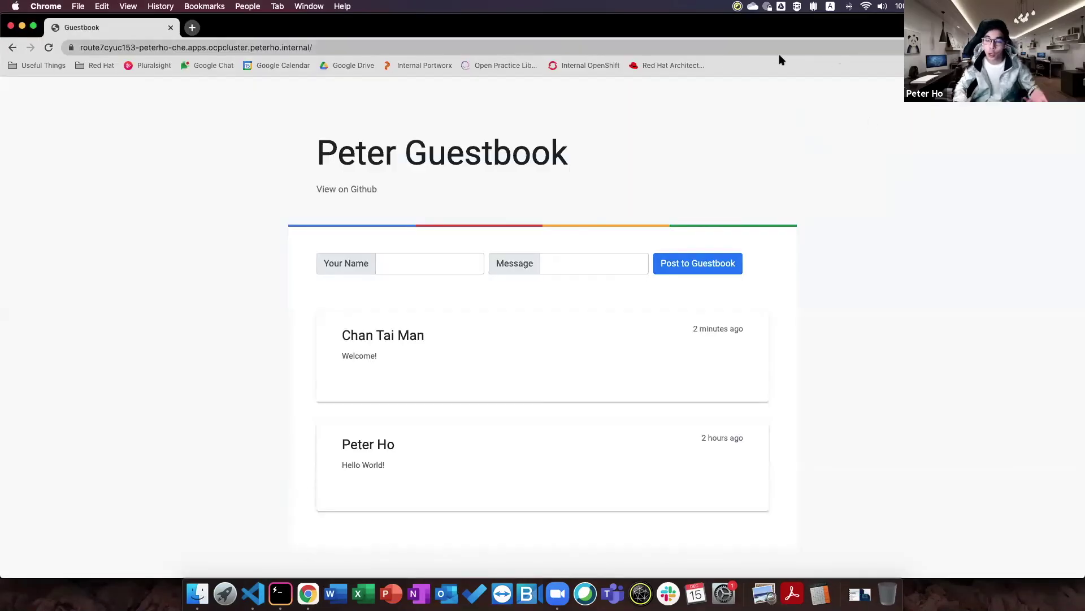
{"action": "key", "text": "super+w"}
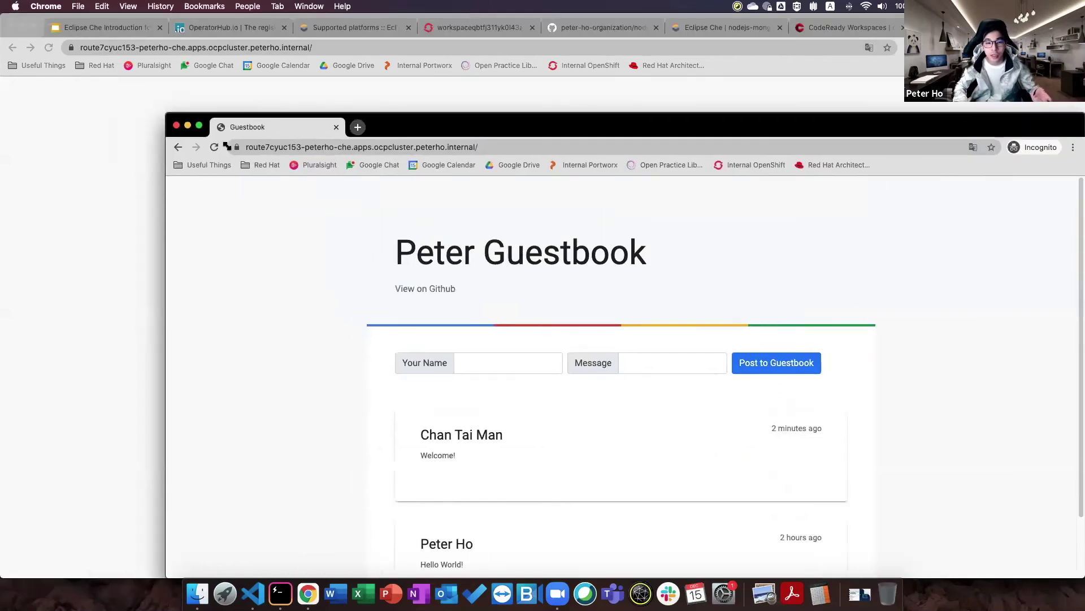
Step: Return to the Eclipse Che workspace, open the guestbook preview externally in its own browser tab, and close that tab
{"action": "left_click", "coordinate": [721, 28]}
{"action": "left_click", "coordinate": [927, 27]}
{"action": "left_click", "coordinate": [715, 28]}
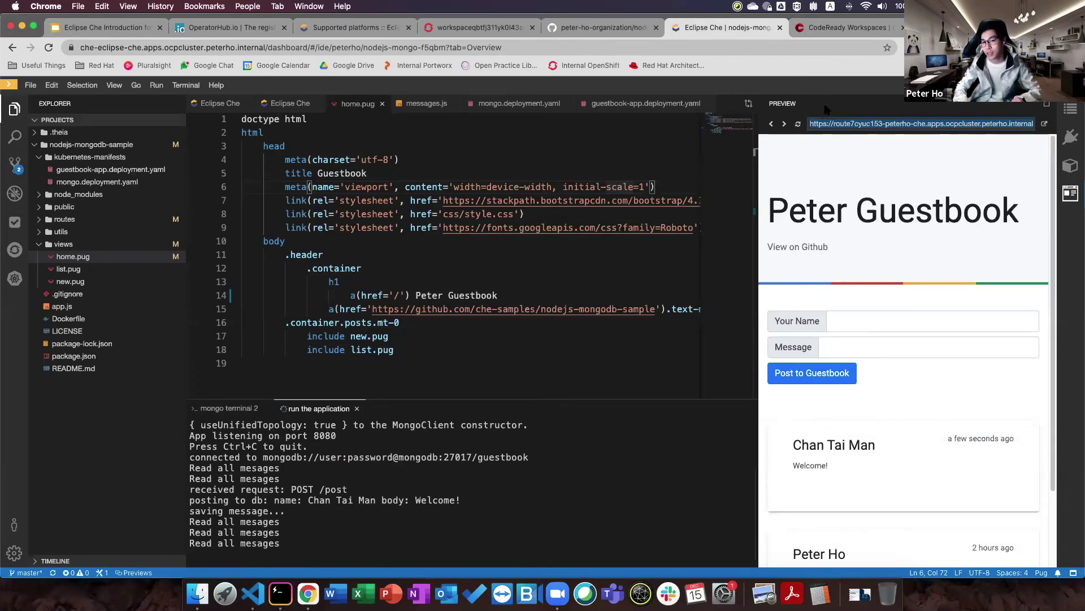
{"action": "left_click", "coordinate": [1044, 123]}
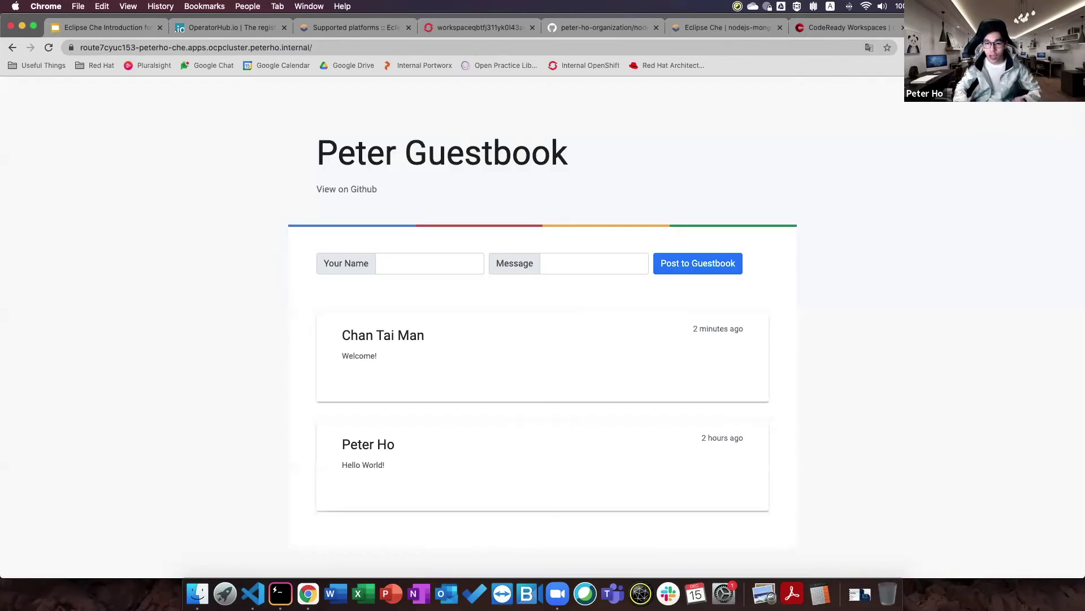
{"action": "key", "text": "super+w"}
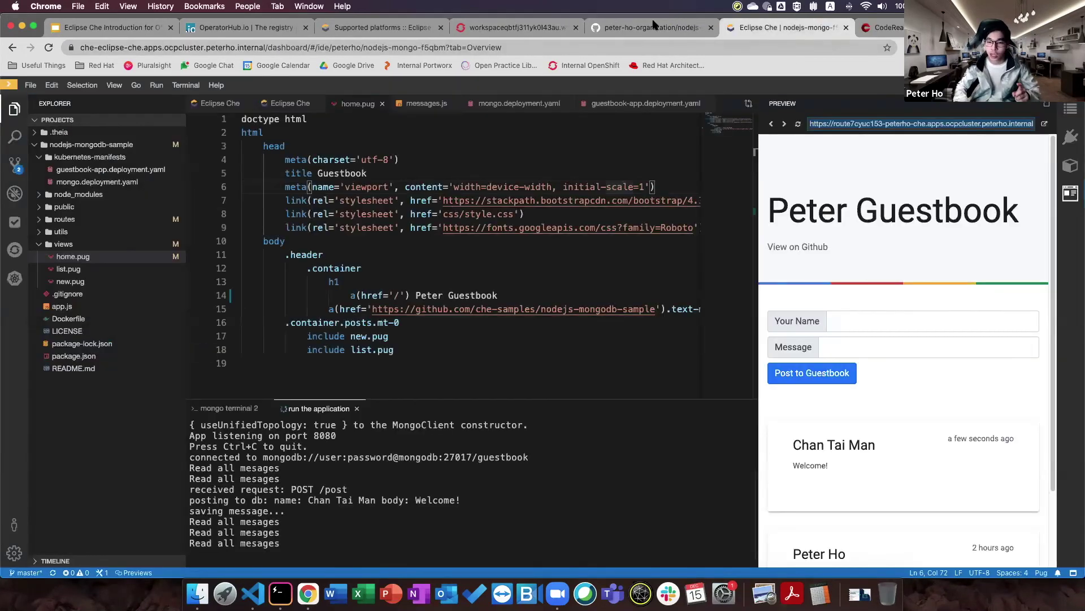
Step: Switch to the Eclipse Che Introduction for OSHK presentation in Google Slides and display slide 11, the architecture diagram with workspace pods
{"action": "left_click", "coordinate": [139, 30]}
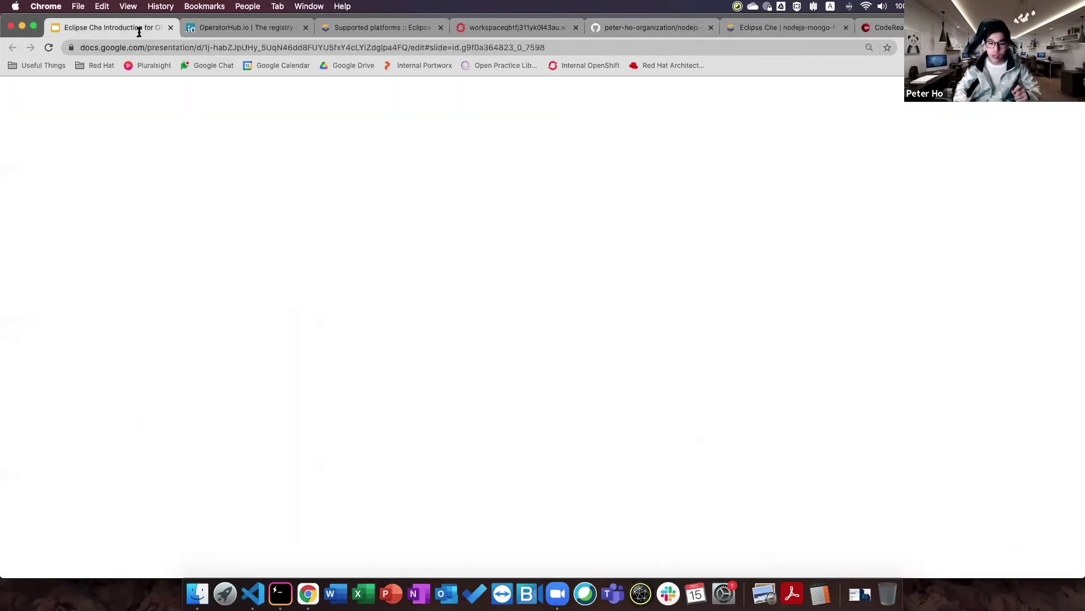
{"action": "scroll", "coordinate": [73, 356], "scroll_direction": "up", "scroll_amount": 5}
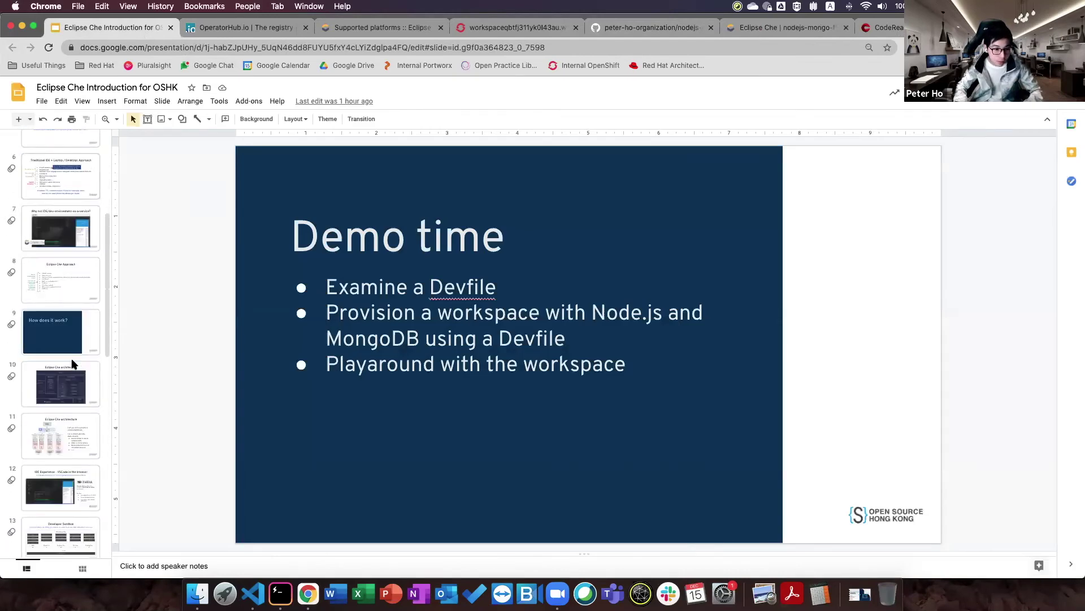
{"action": "scroll", "coordinate": [72, 362], "scroll_direction": "down", "scroll_amount": 3}
{"action": "left_click", "coordinate": [79, 283]}
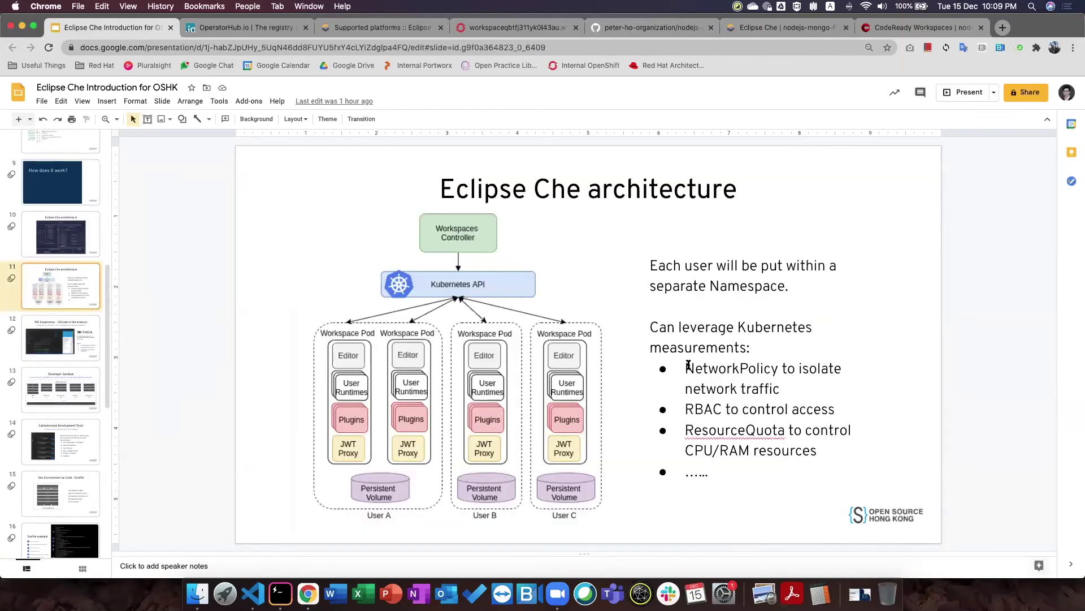